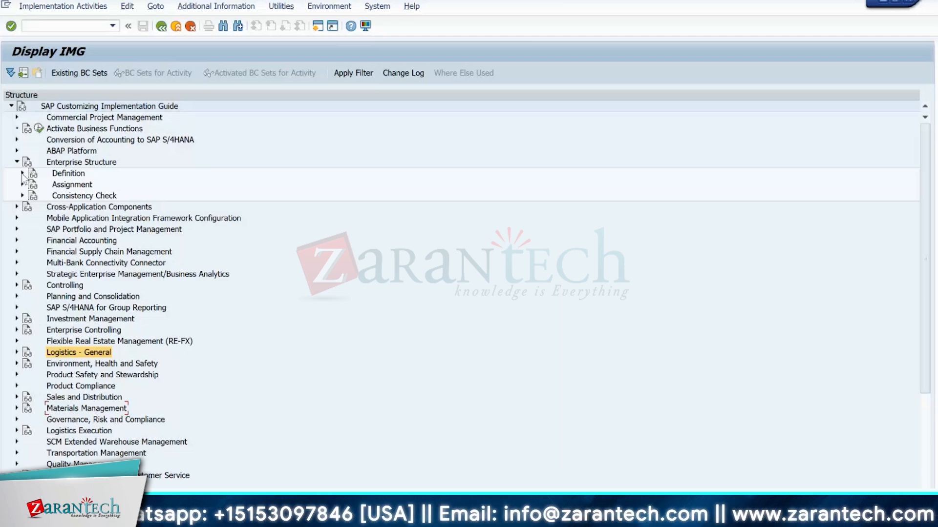
Step: Open the Define Warehouse Number activity under Enterprise Structure, Definition, Logistics Execution
left_click(22, 175)
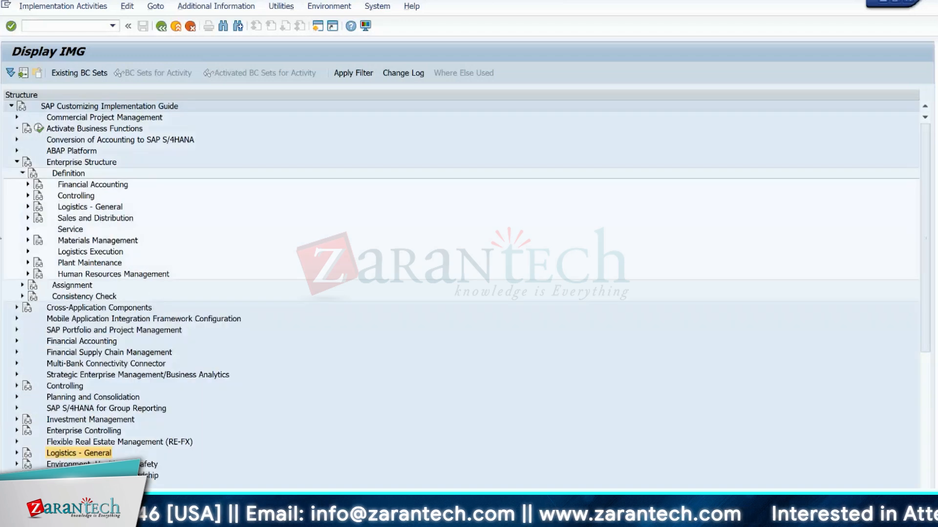
left_click(28, 252)
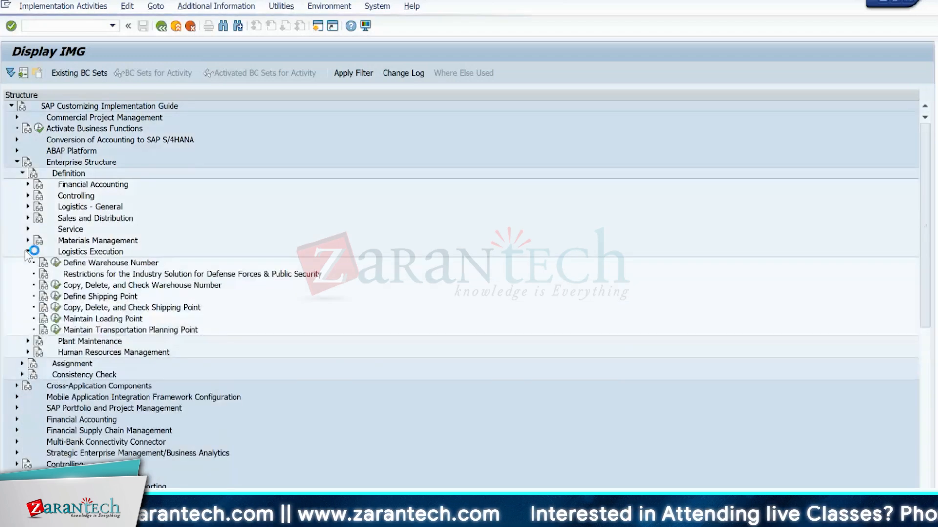
left_click(56, 264)
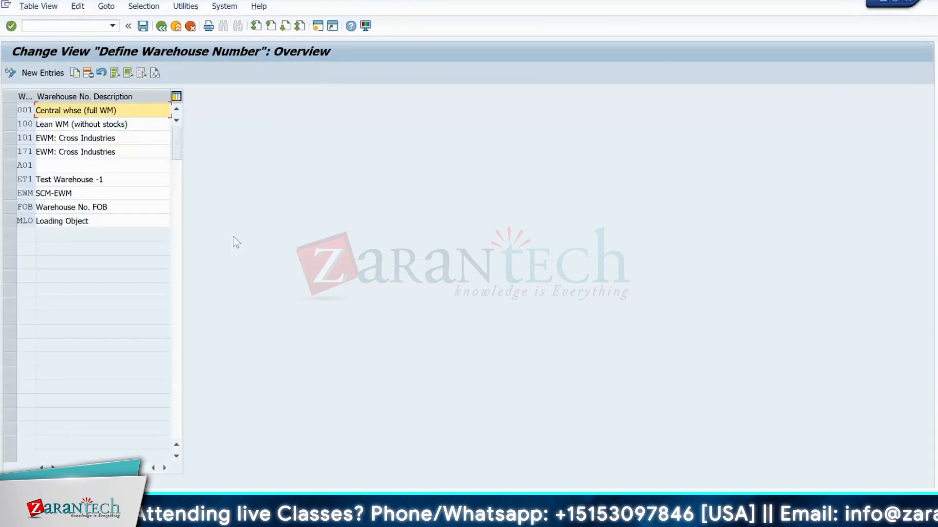
Step: Examine the ERP warehouse number entries ET1 and 171, clear their selection and return to the implementation guide
left_click(19, 182)
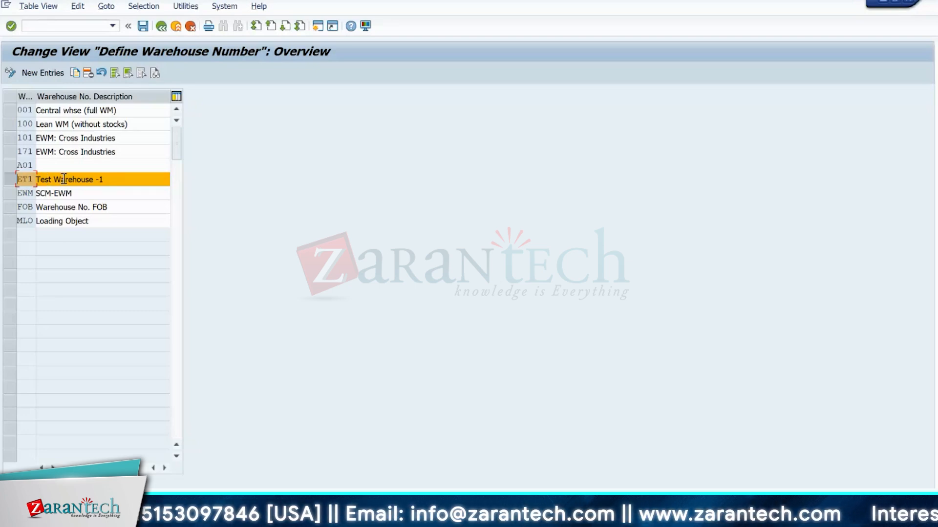
left_click(127, 179)
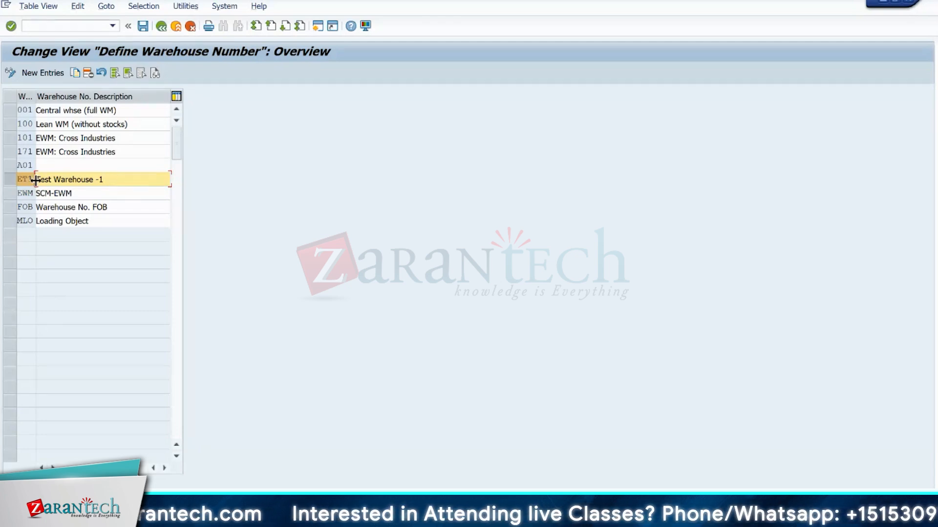
left_click(9, 151)
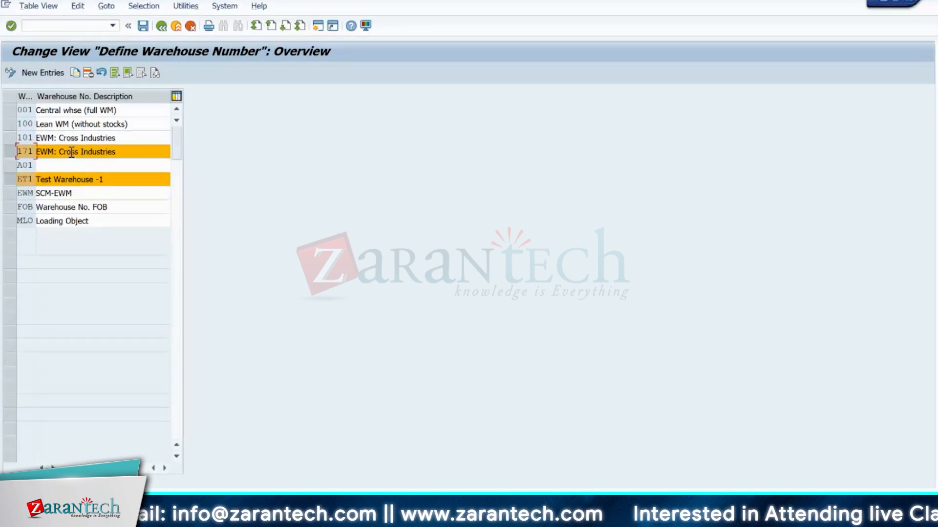
left_click(10, 179)
left_click(9, 152)
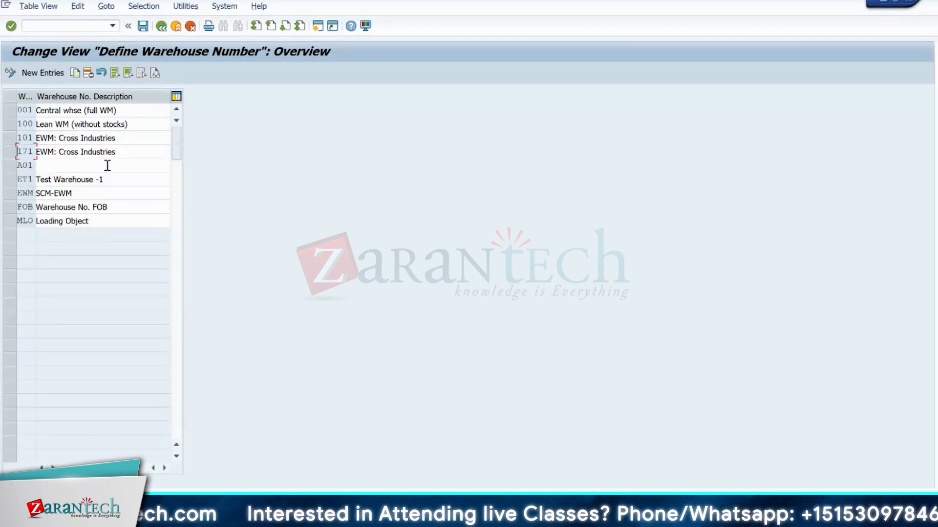
left_click(163, 27)
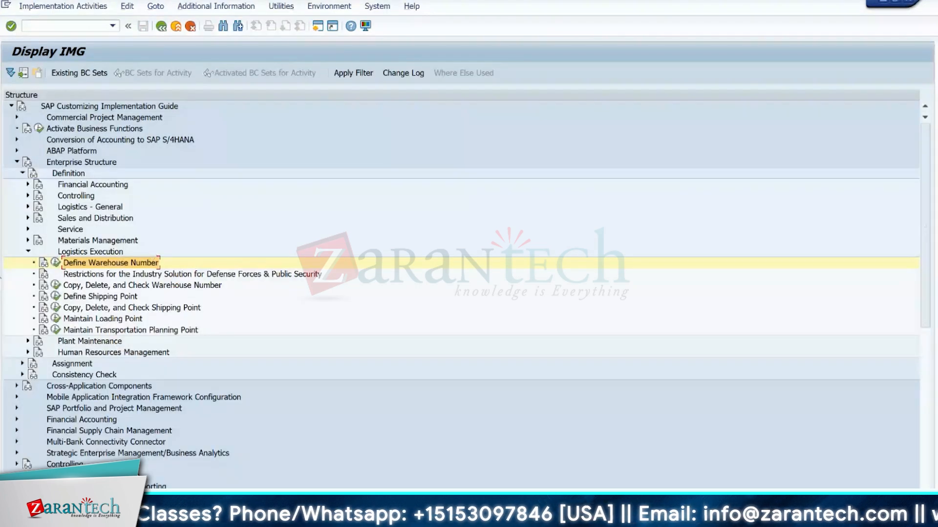
Step: Collapse Logistics Execution and open the Maintain storage location activity under Definition, Materials Management
left_click(28, 252)
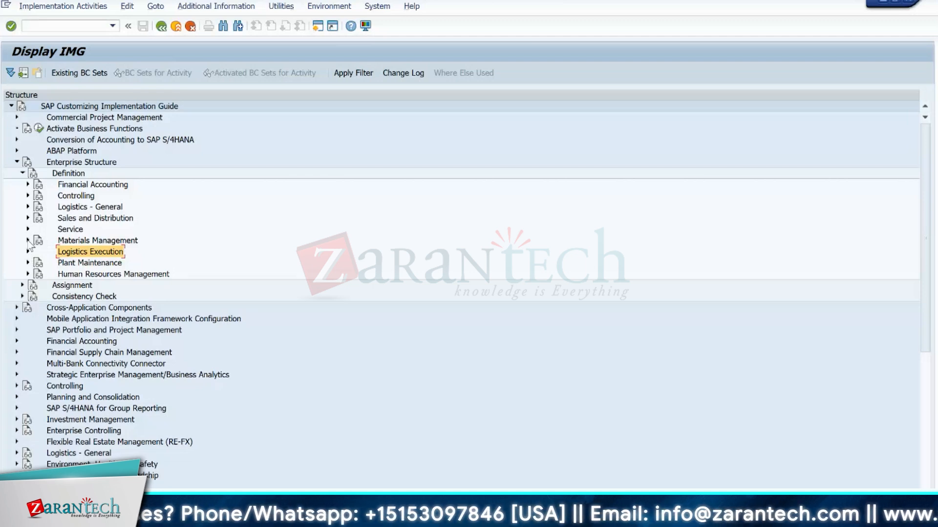
left_click(27, 240)
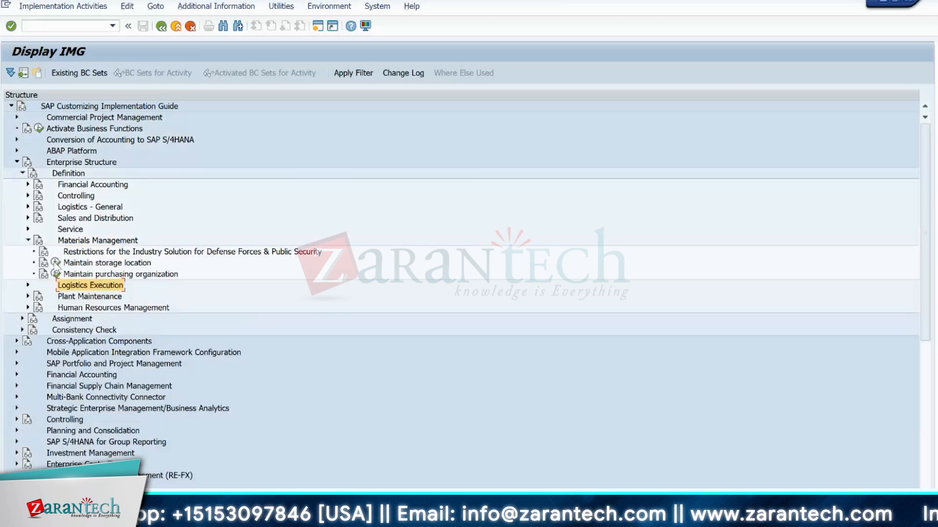
left_click(56, 263)
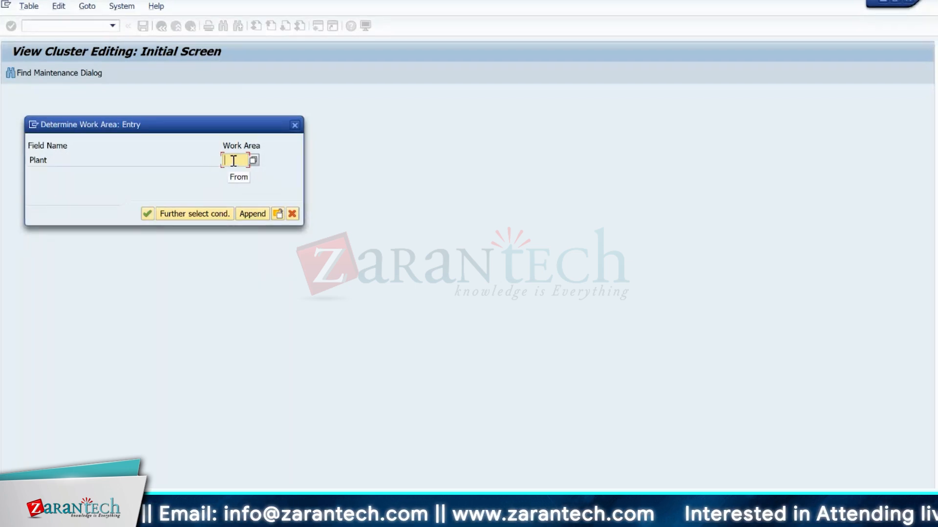
Step: Try to open the storage locations for plant 1701
type("1701")
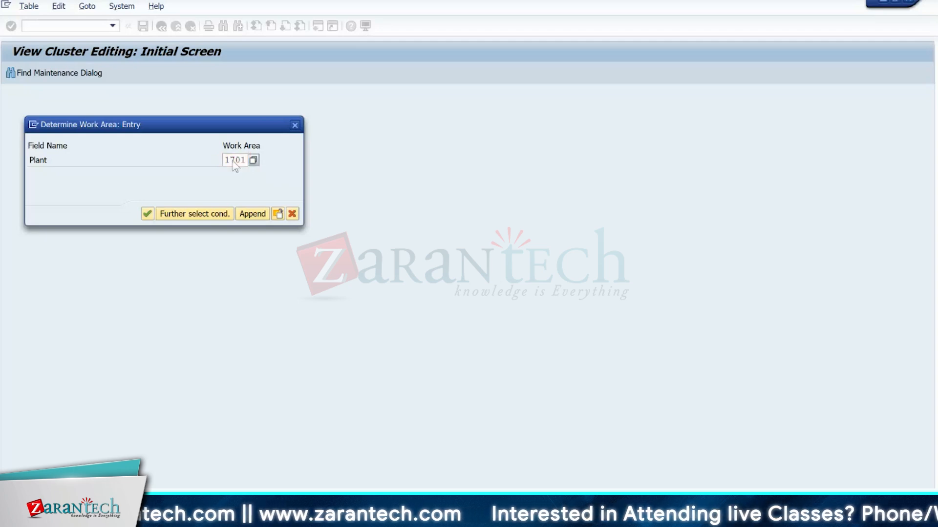
key("Return")
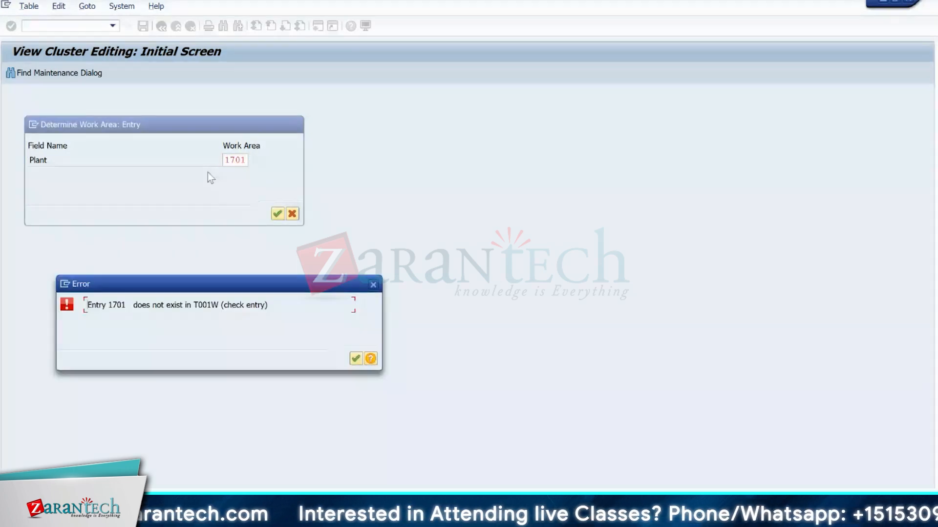
key("Return")
Step: Set the plant work area to 1710 and open its storage locations
left_click(247, 159)
key("BackSpace")
key("BackSpace")
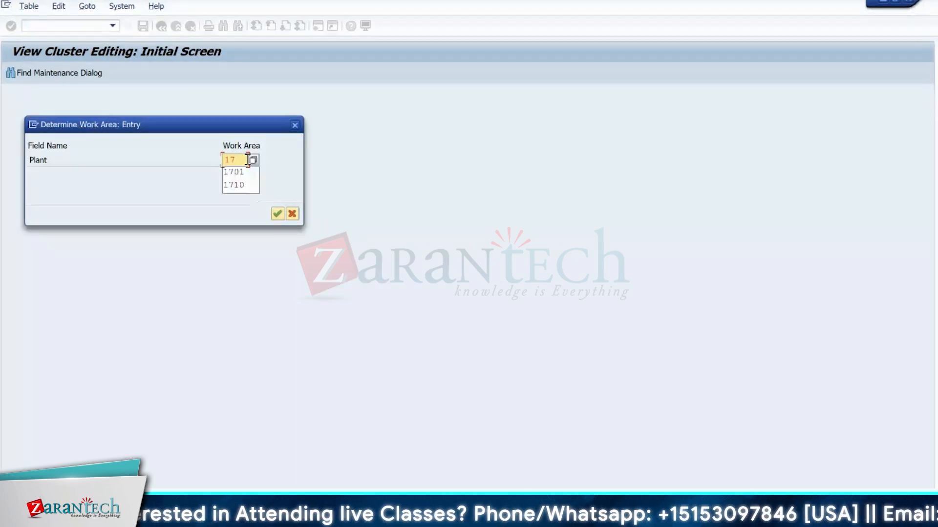
type("10")
key("Return")
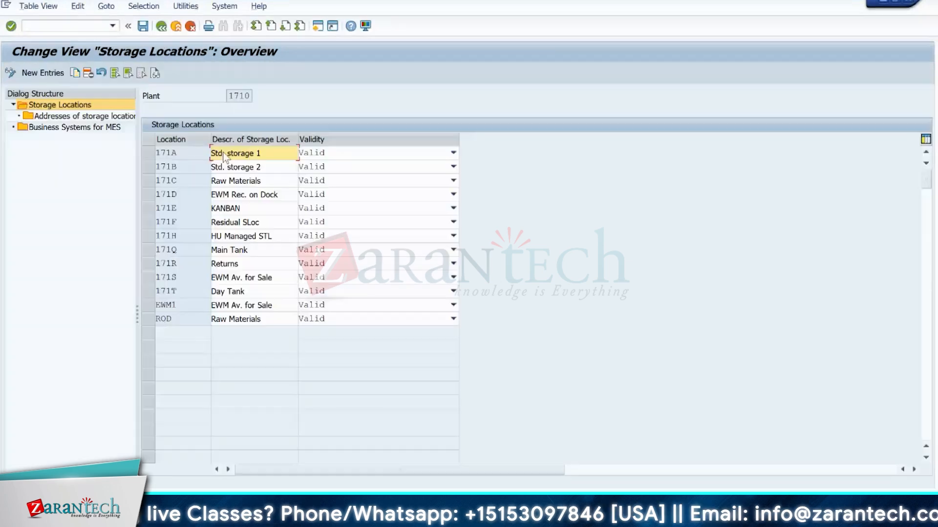
Step: Examine storage locations EWM1 and ROD of plant 1710, and return to the implementation guide
left_click(149, 307)
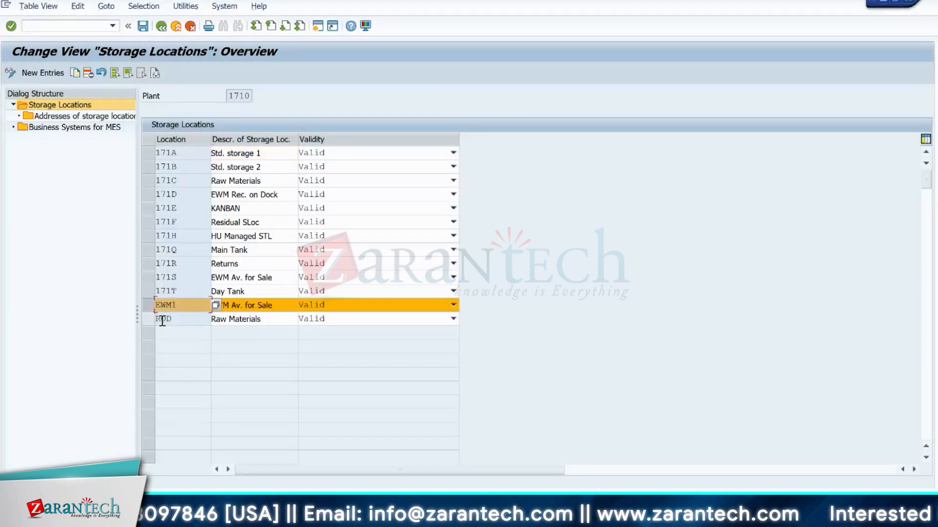
left_click(224, 320)
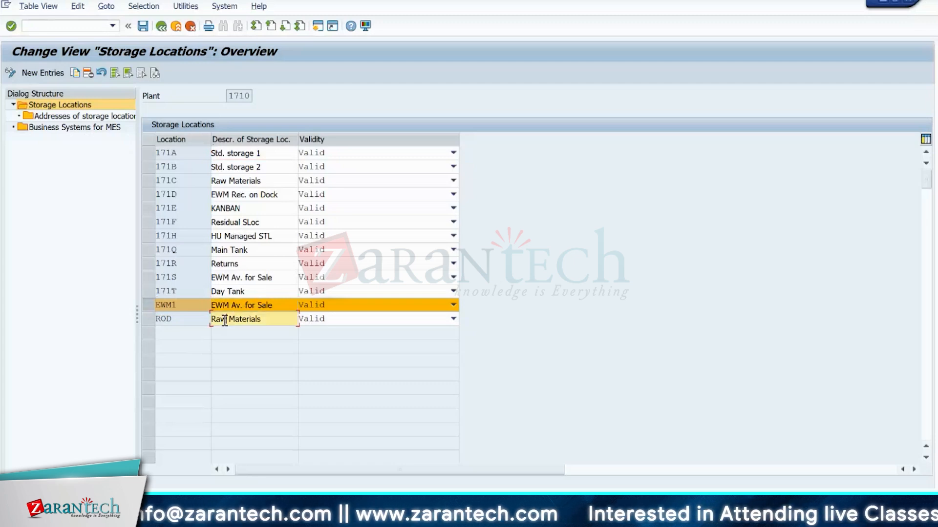
left_click(147, 320)
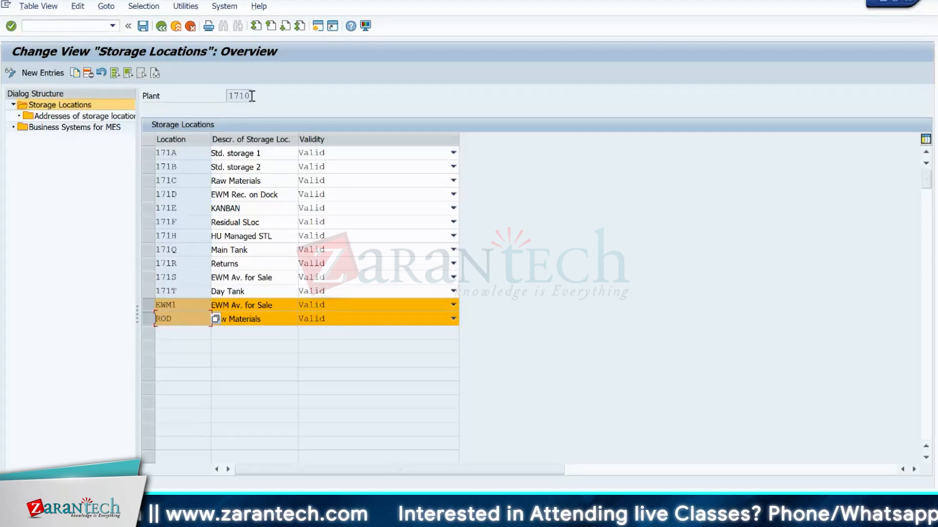
left_click(163, 27)
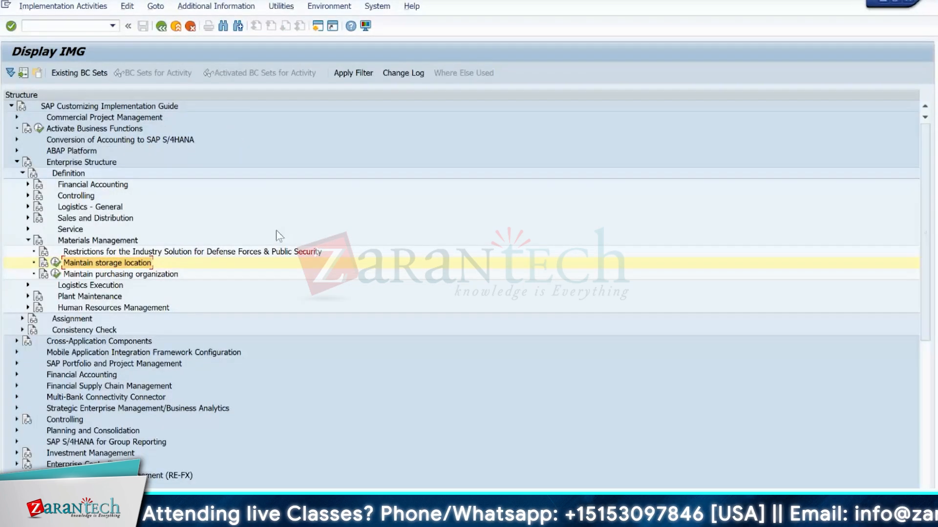
Step: Collapse the Definition branch and open Assign Warehouse Number to Plant and Storage Location under Assignment, Logistics Execution
left_click(28, 241)
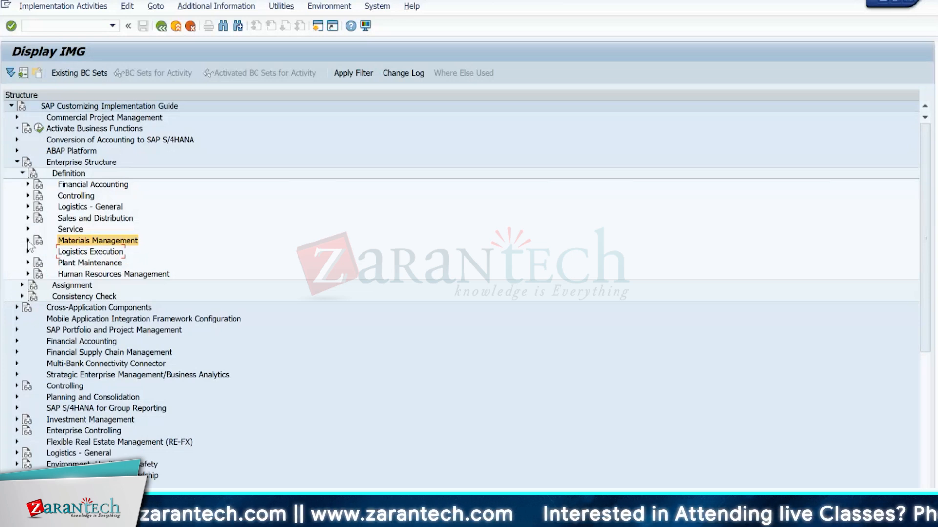
left_click(22, 173)
left_click(22, 184)
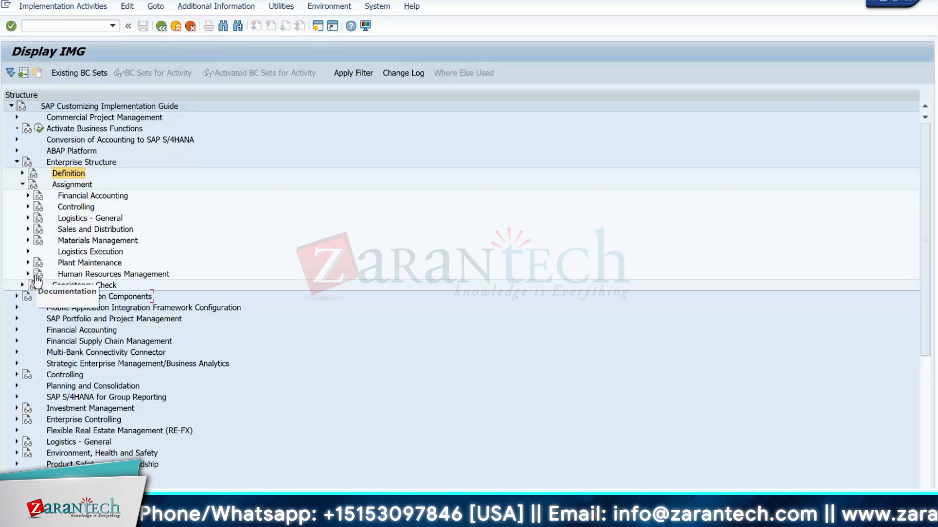
left_click(27, 252)
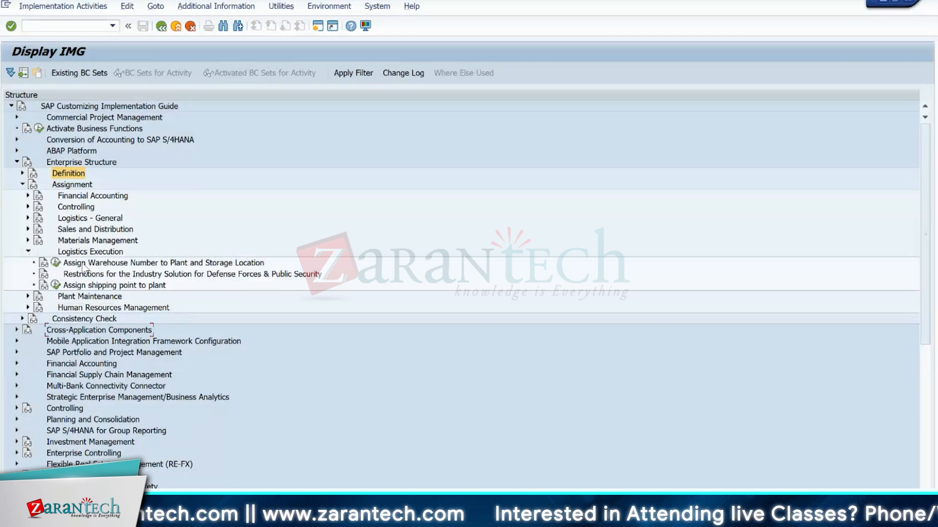
double_click(82, 263)
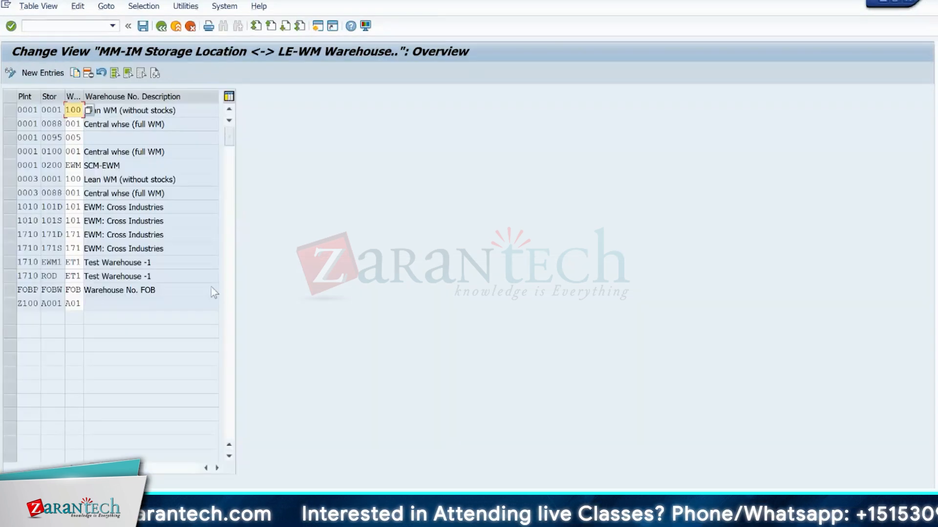
Step: Examine the warehouse number assignments of plant 1710's storage locations EWM1 and ROD, and return to the implementation guide
left_click(9, 263)
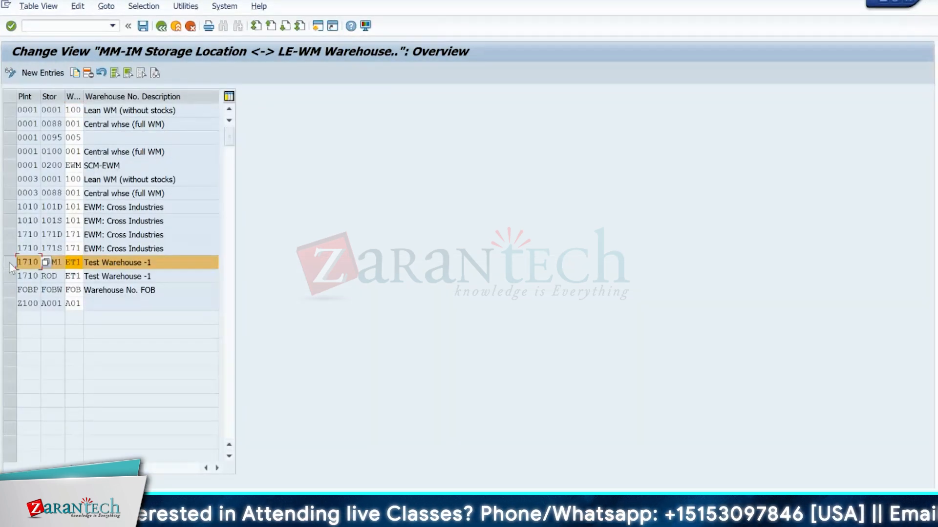
left_click(11, 275)
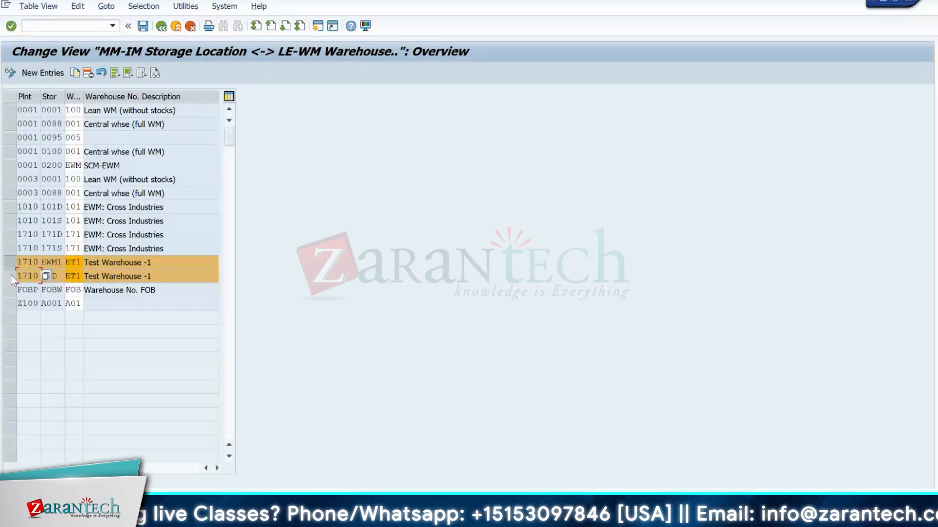
left_click(61, 263)
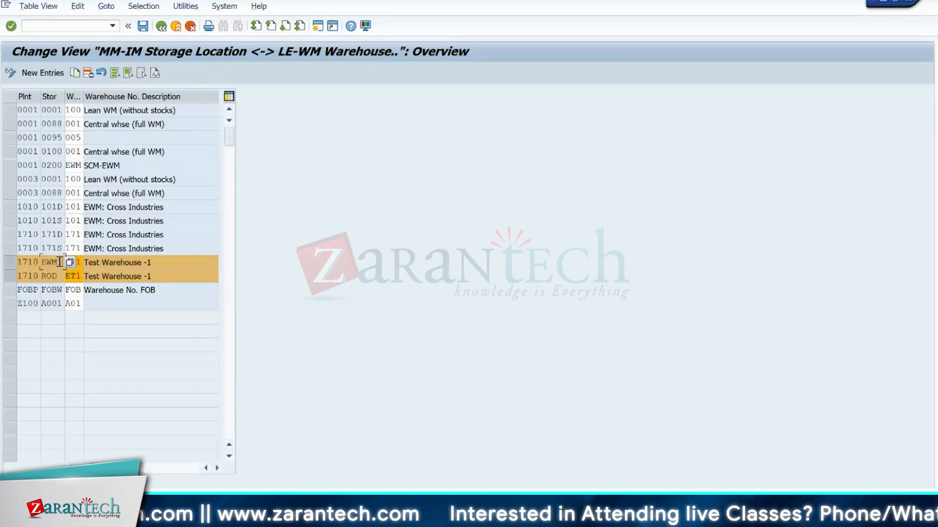
left_click(54, 277)
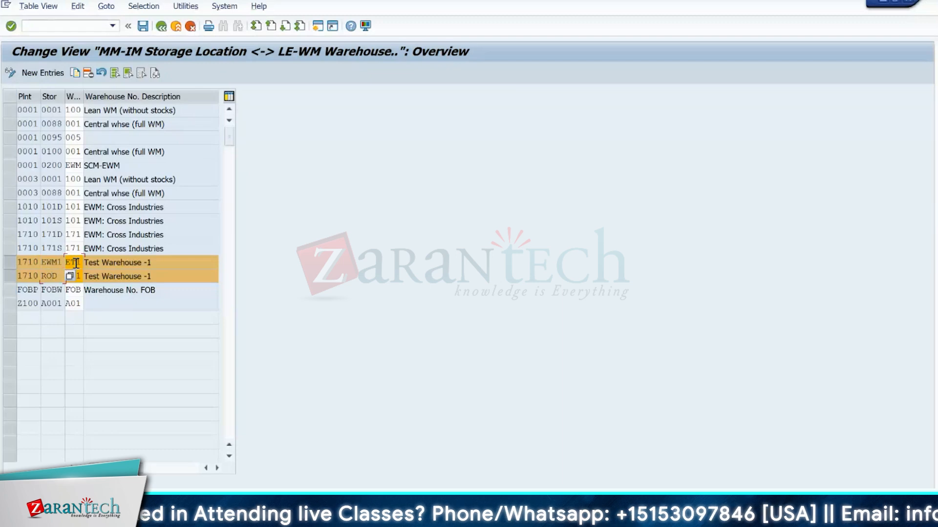
left_click(76, 264)
left_click(75, 277)
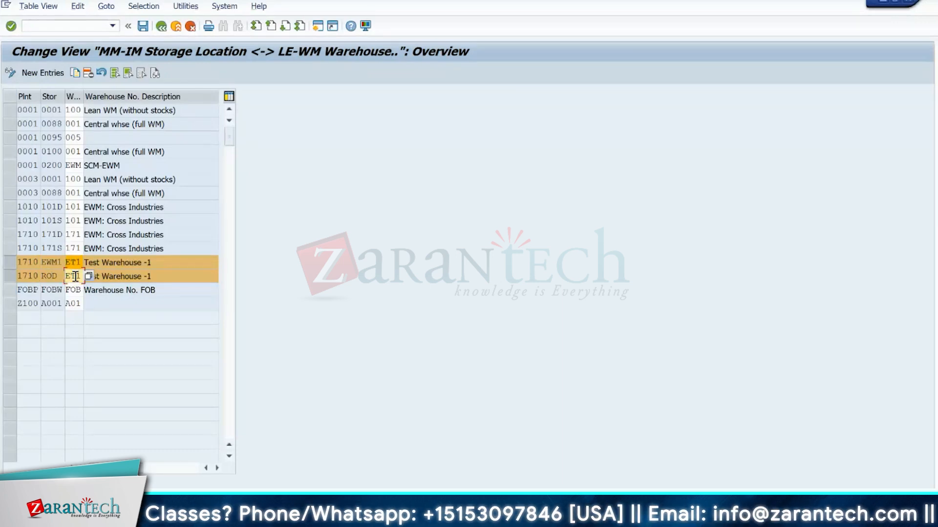
left_click(162, 27)
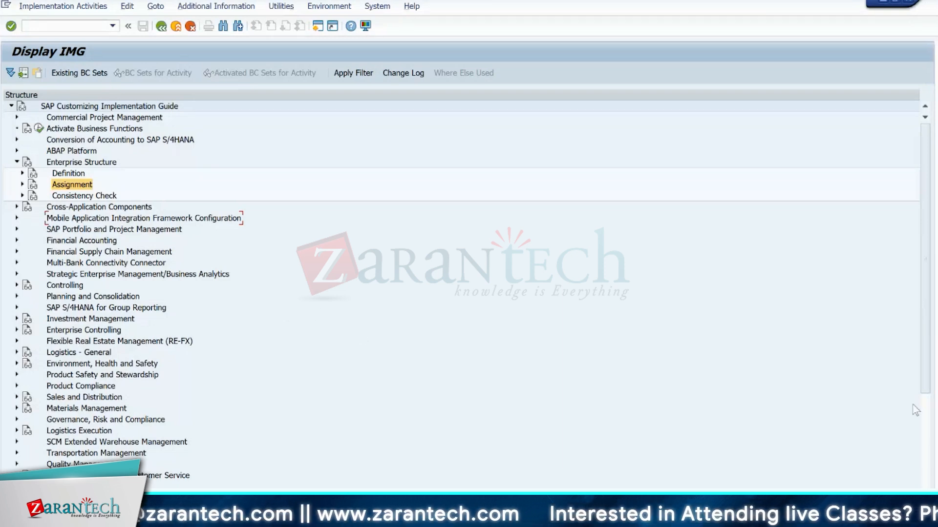
Step: Open Assign Warehouse Number to EWM Warehouse Number under Integration with Other SAP Components, Extended Warehouse Management
scroll(915, 410, "down", 4)
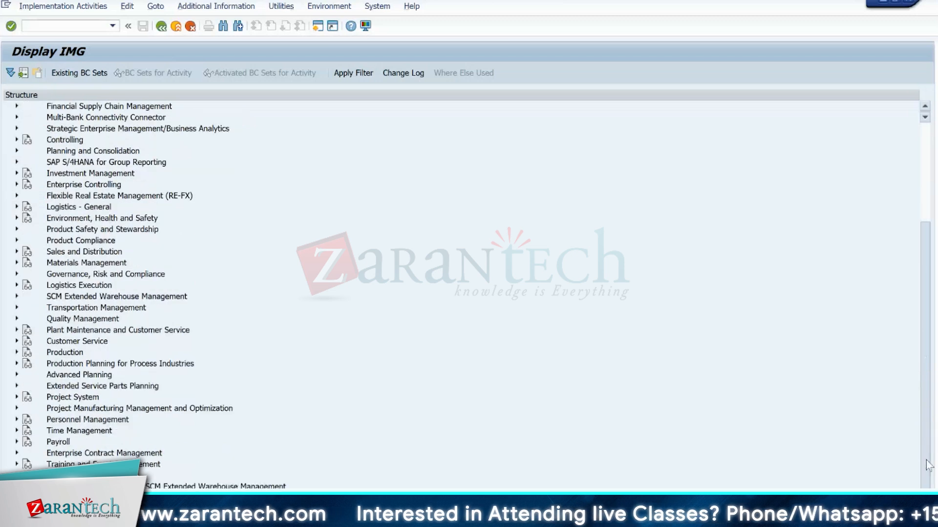
scroll(359, 418, "down", 1)
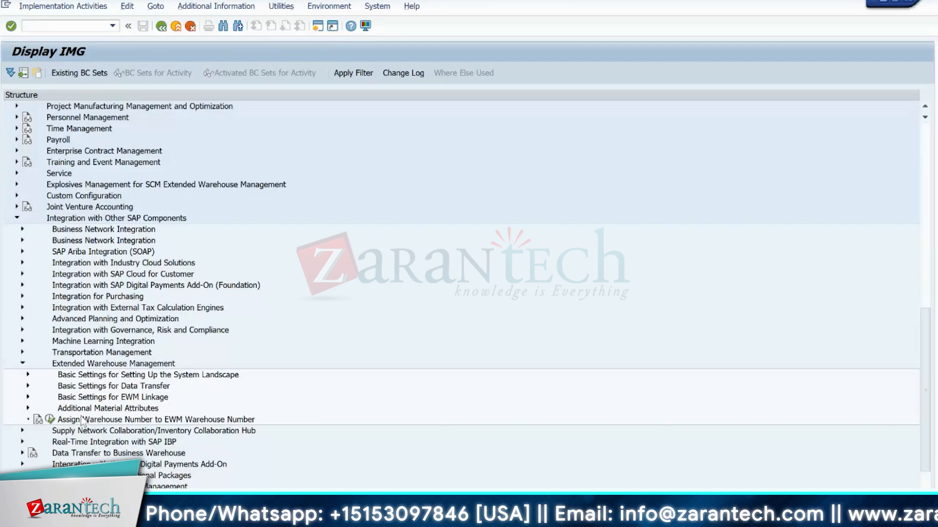
left_click(50, 420)
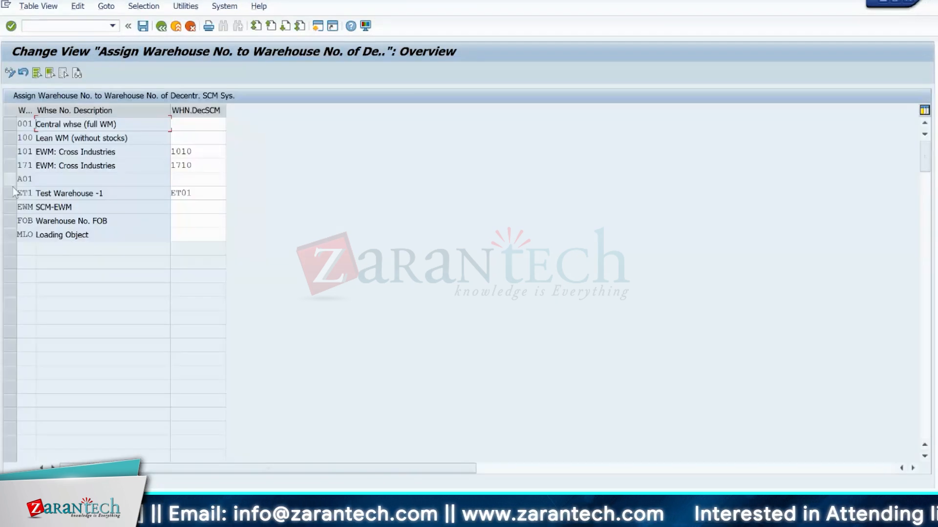
Step: Examine the decentralized warehouse number mapped to warehouse ET1, and return to the implementation guide
left_click(13, 193)
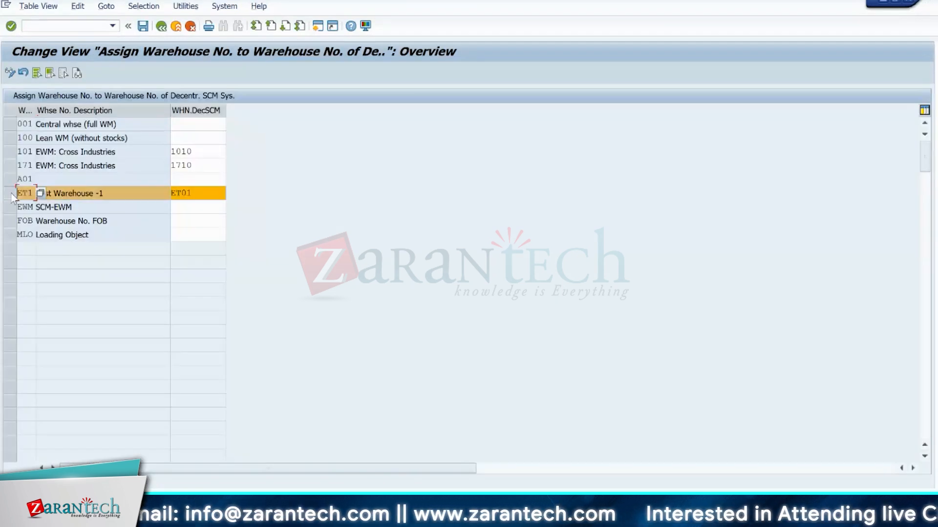
left_click(199, 193)
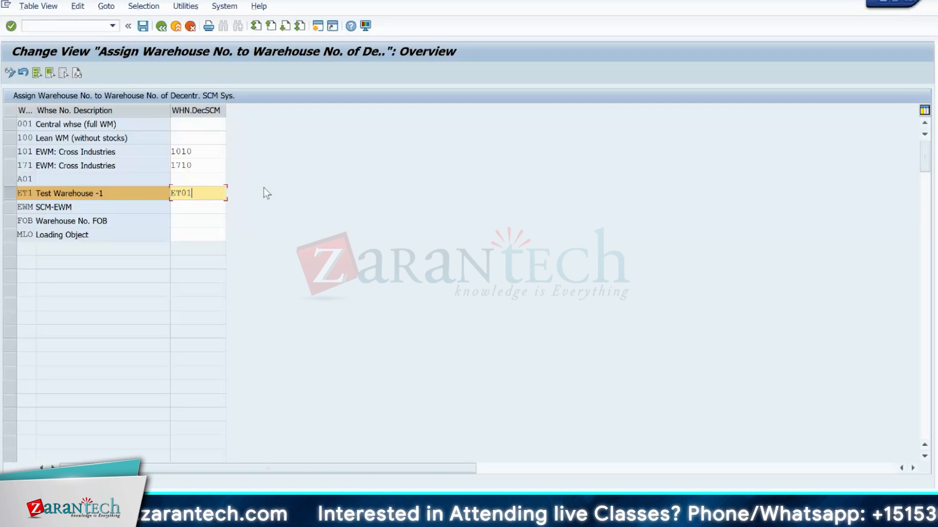
key("F3")
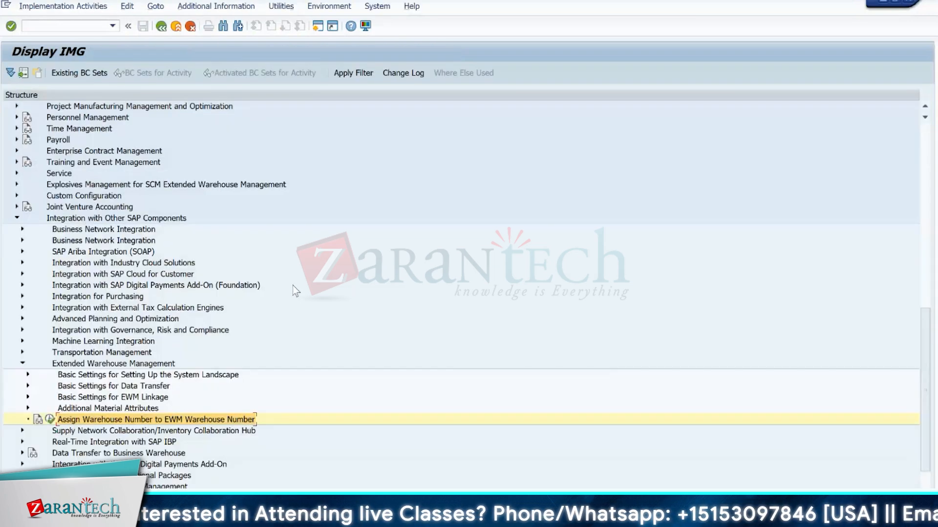
Step: Open Configure SAP EWM-Specific Parameters under Basic Settings for EWM Linkage in Extended Warehouse Management
left_click(28, 386)
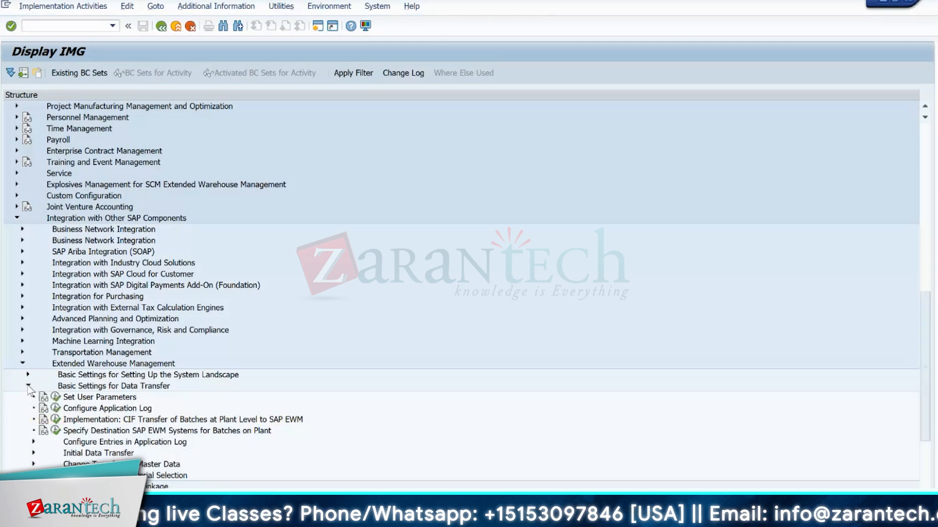
left_click(28, 386)
left_click(28, 397)
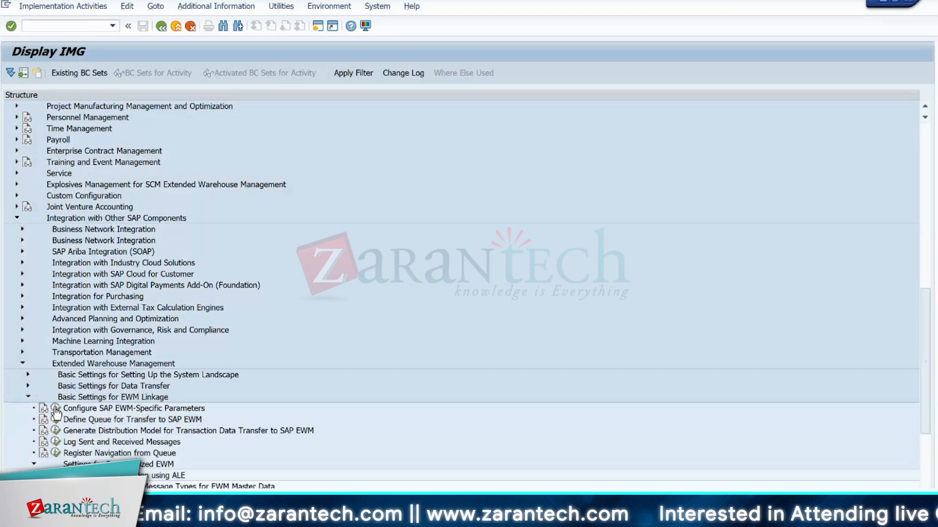
left_click(253, 408)
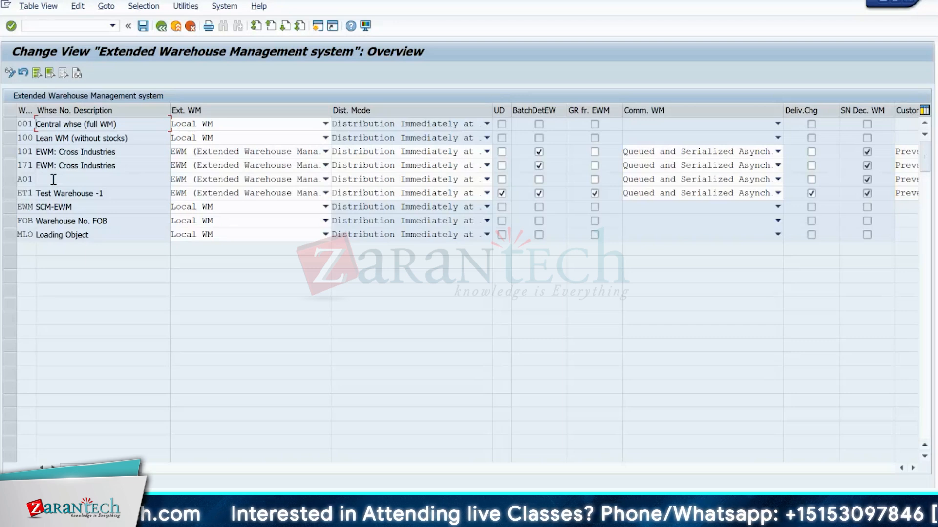
Step: Examine the external WM options available for warehouse EWM (SCM-EWM) in the warehouse management system overview
left_click(11, 209)
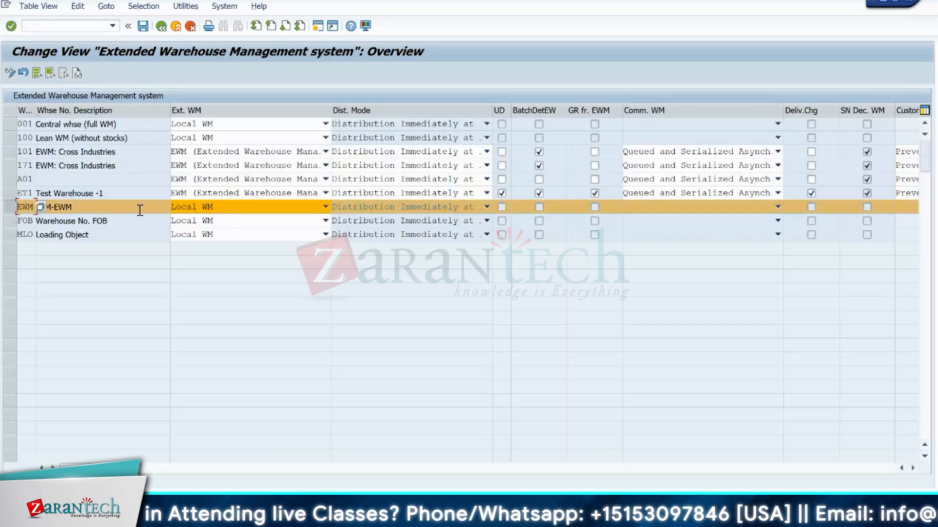
left_click(92, 208)
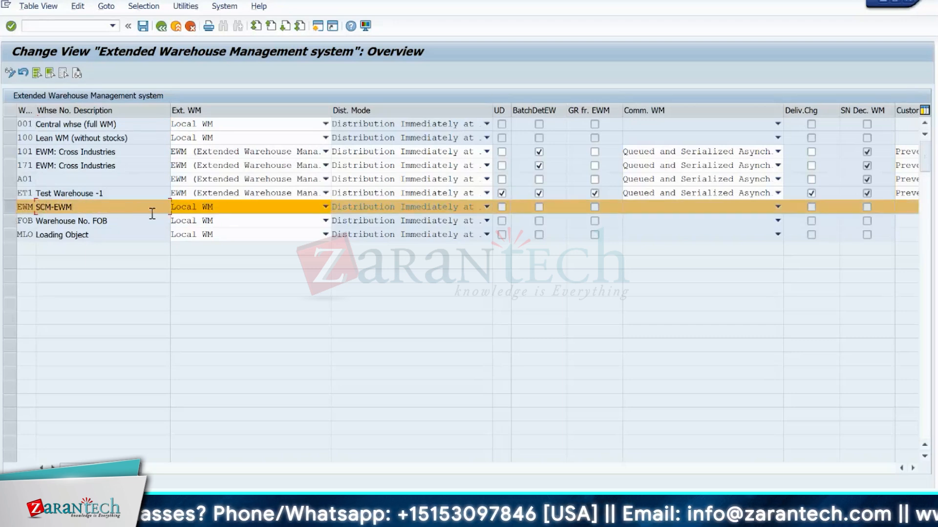
left_click(221, 207)
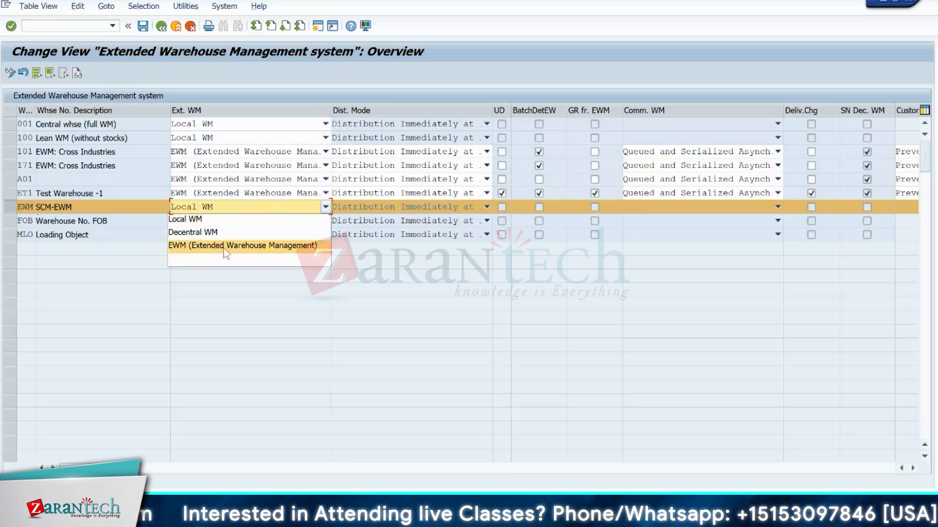
left_click(229, 207)
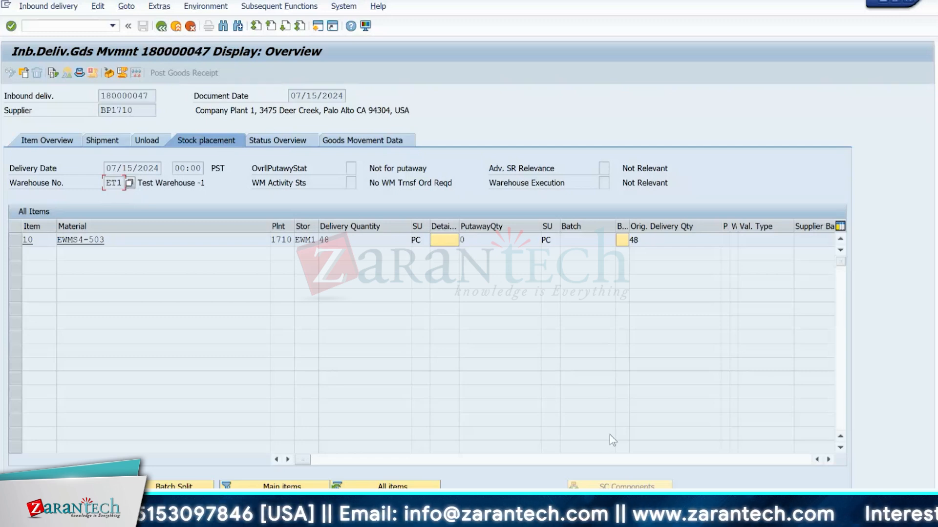
Step: Switch from the inbound delivery back to the EWM parameters overview and examine warehouse ET1's distribution mode and communication options
mouse_move(617, 517)
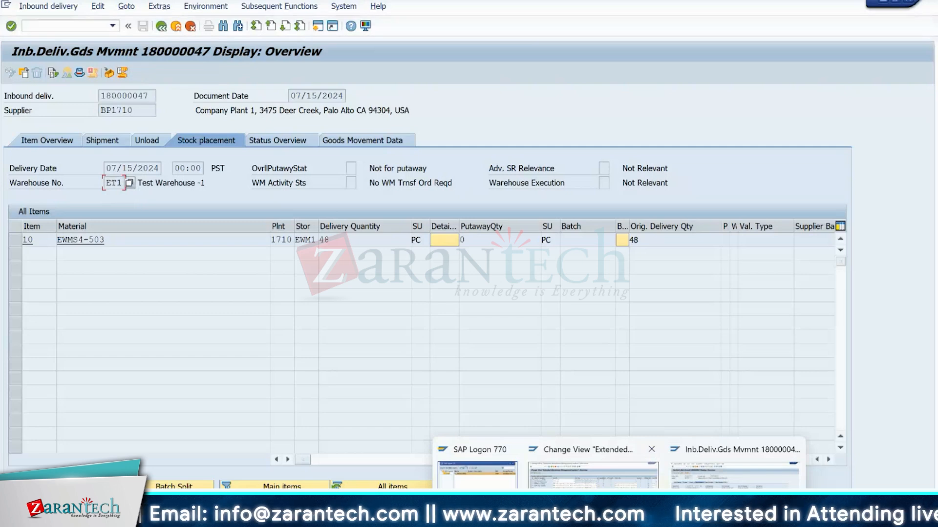
left_click(593, 468)
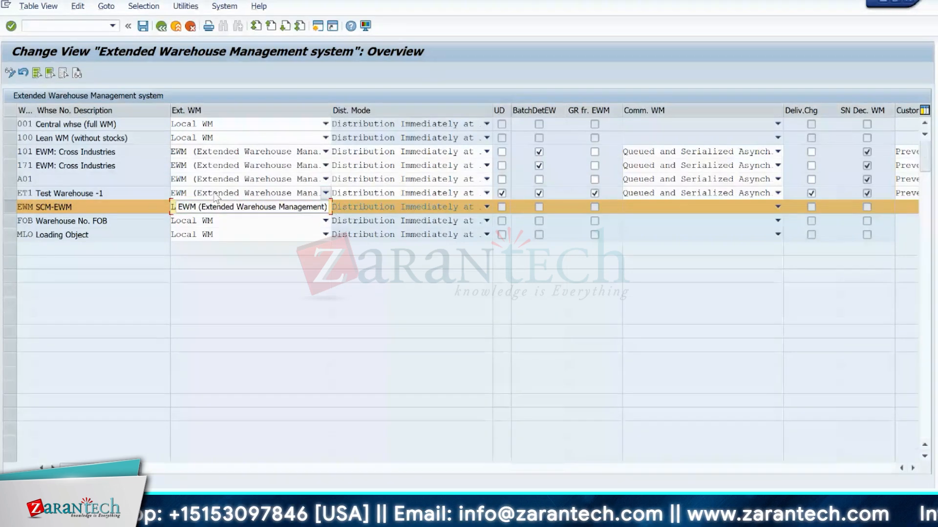
left_click(378, 195)
left_click(377, 196)
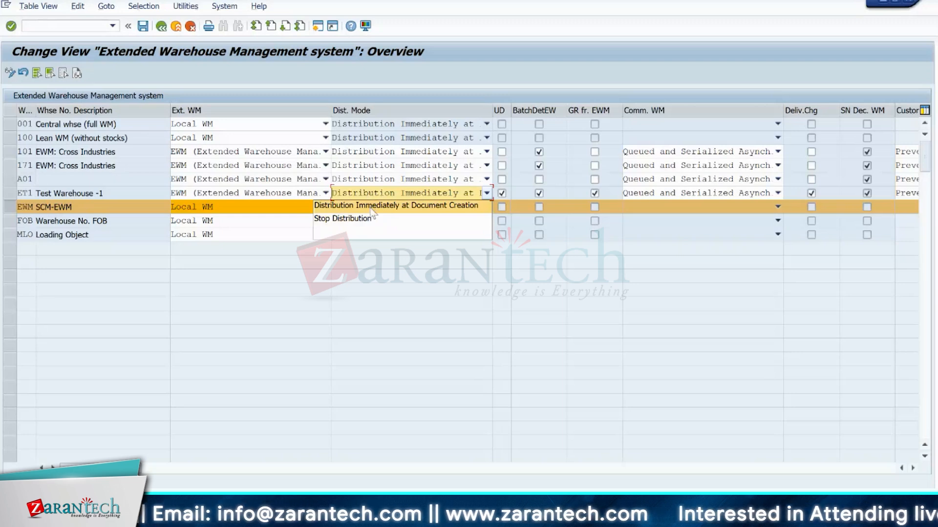
left_click(385, 193)
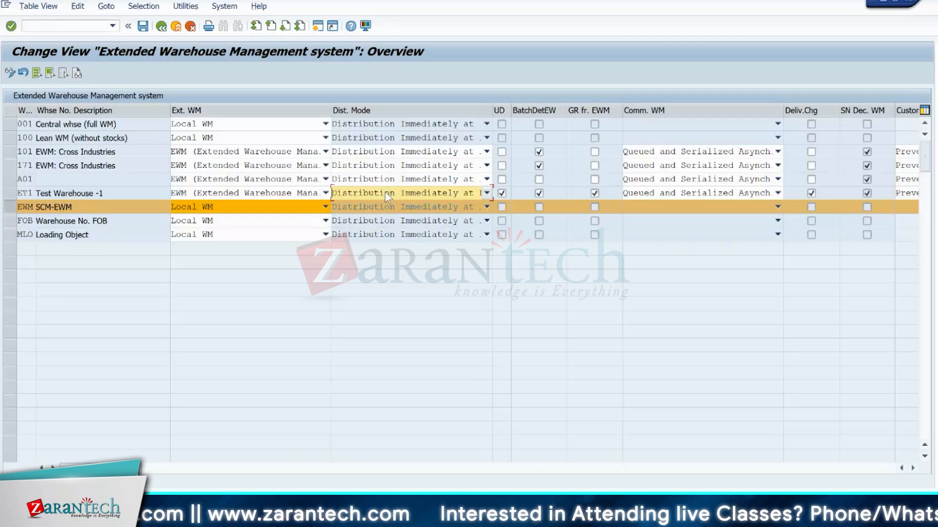
left_click(353, 193)
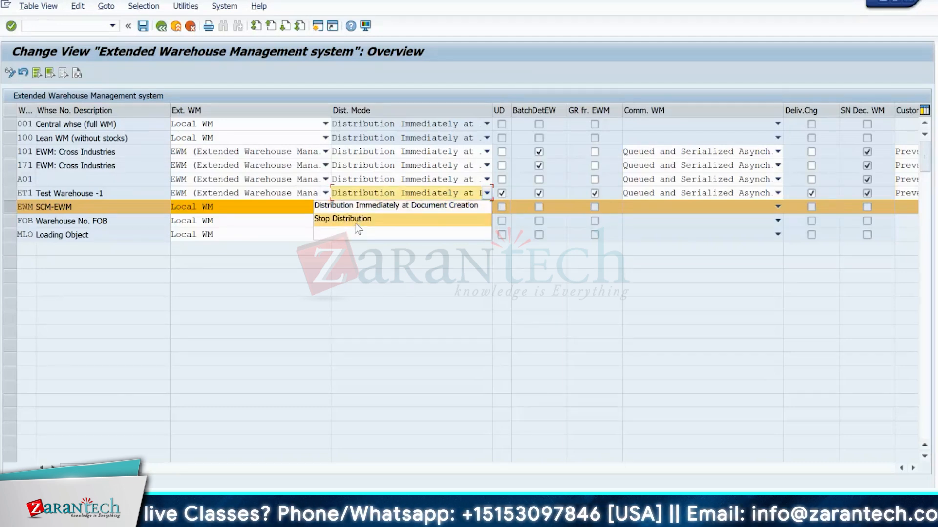
left_click(361, 193)
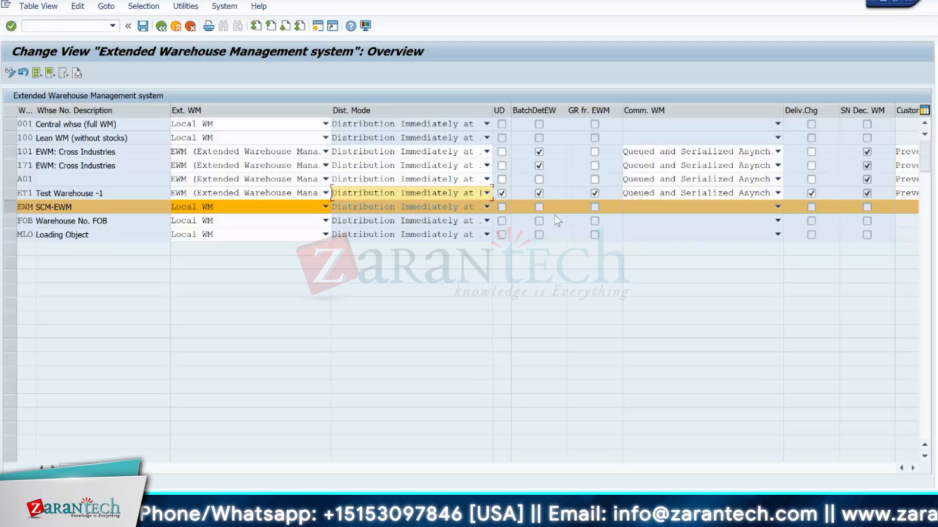
left_click(658, 195)
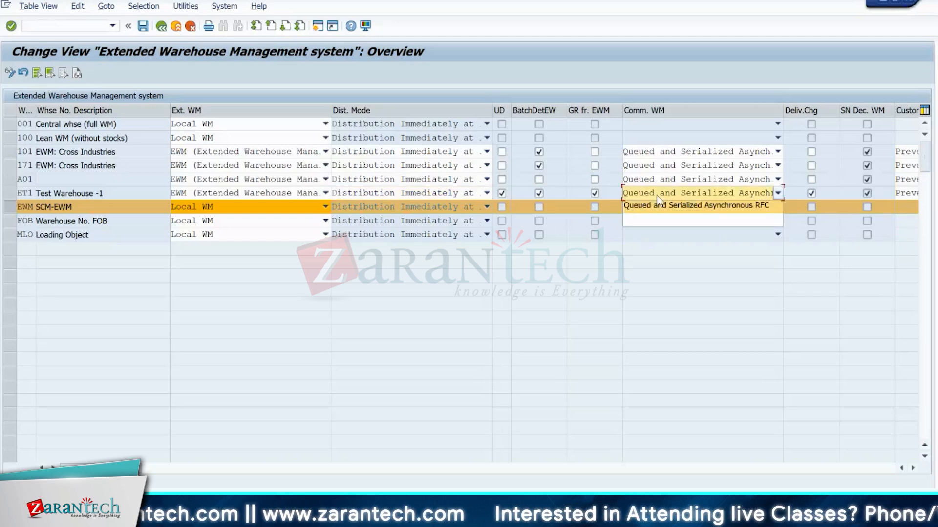
left_click(658, 198)
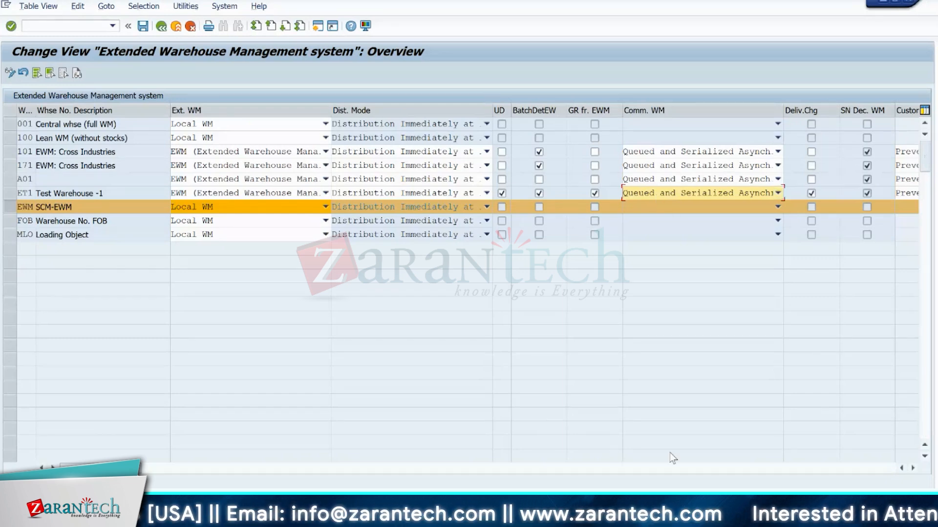
Step: Switch to the inbound delivery and examine the decentralized warehouse distribution status in its stock placement header details
mouse_move(619, 517)
left_click(735, 468)
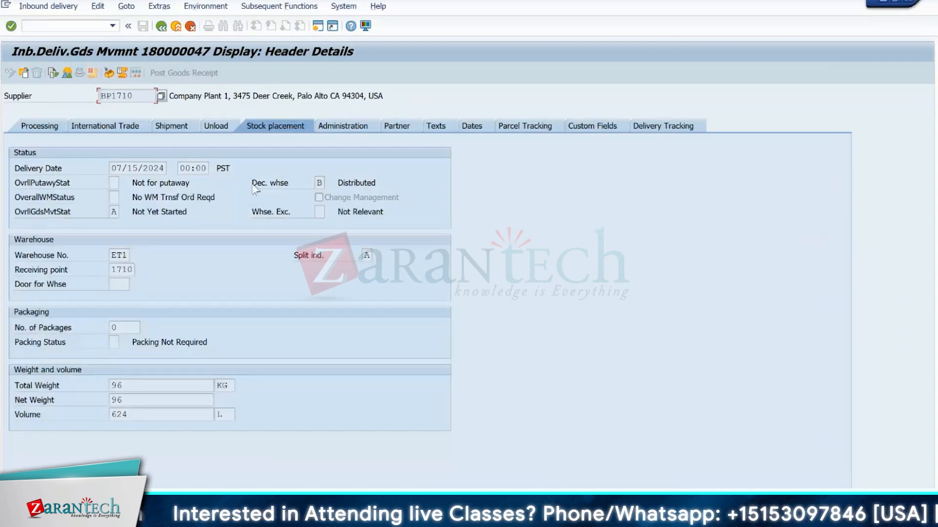
left_click_drag(254, 189, 325, 183)
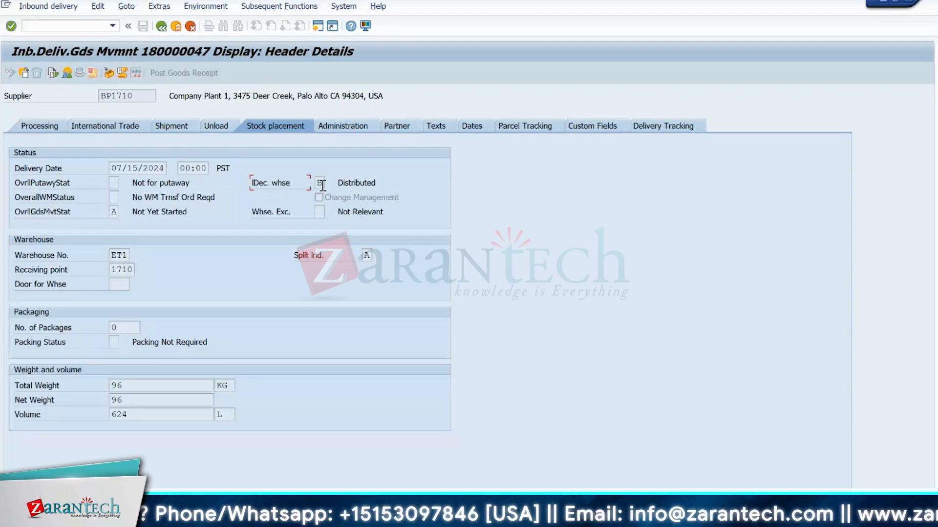
left_click(321, 183)
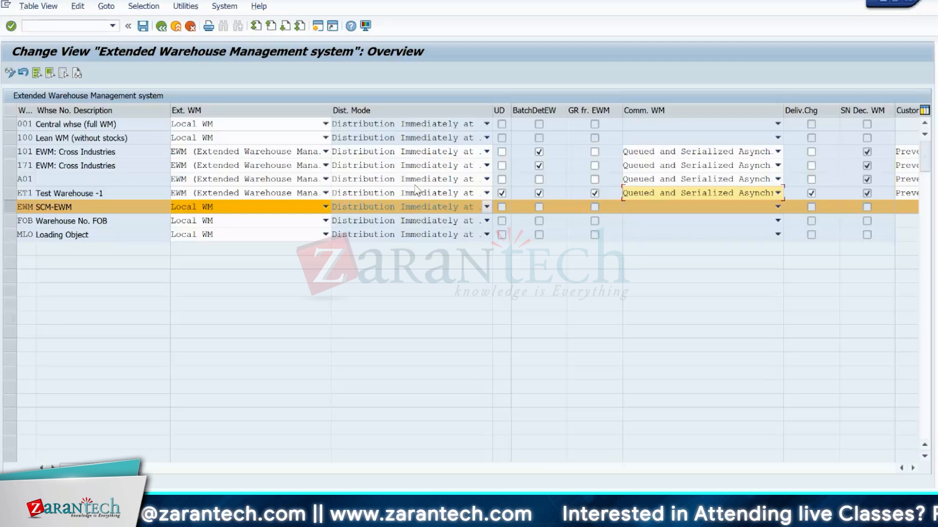
Step: Leave the EWM-specific parameters and open transaction /spe/ol19 from the implementation guide in a new session
left_click(161, 26)
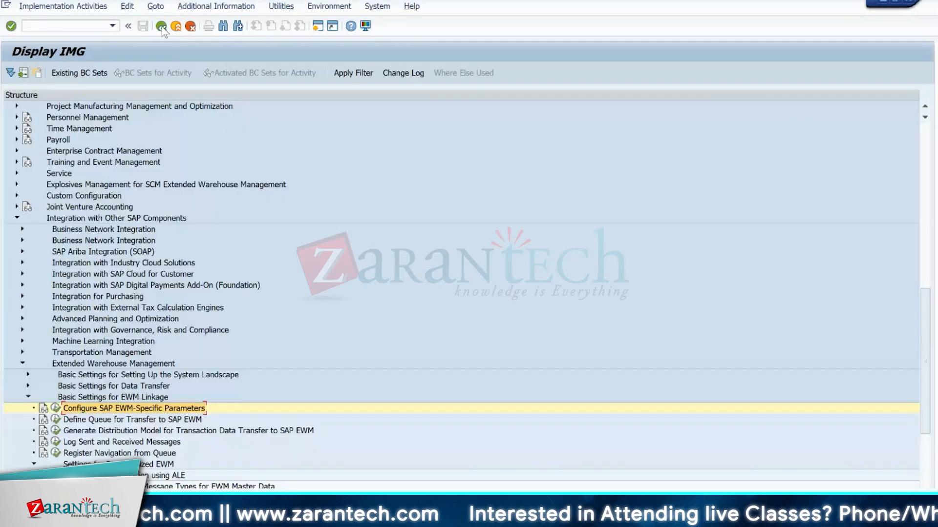
left_click(27, 397)
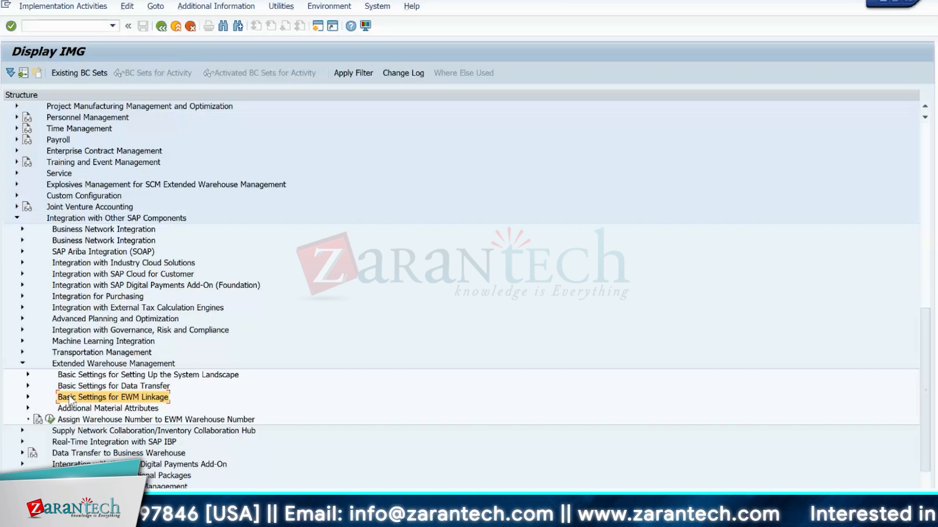
left_click(35, 25)
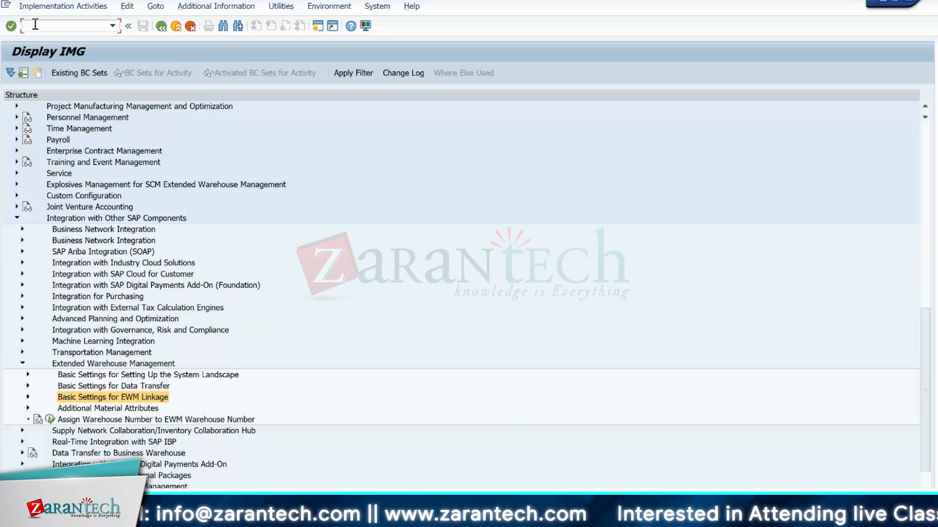
type("/o")
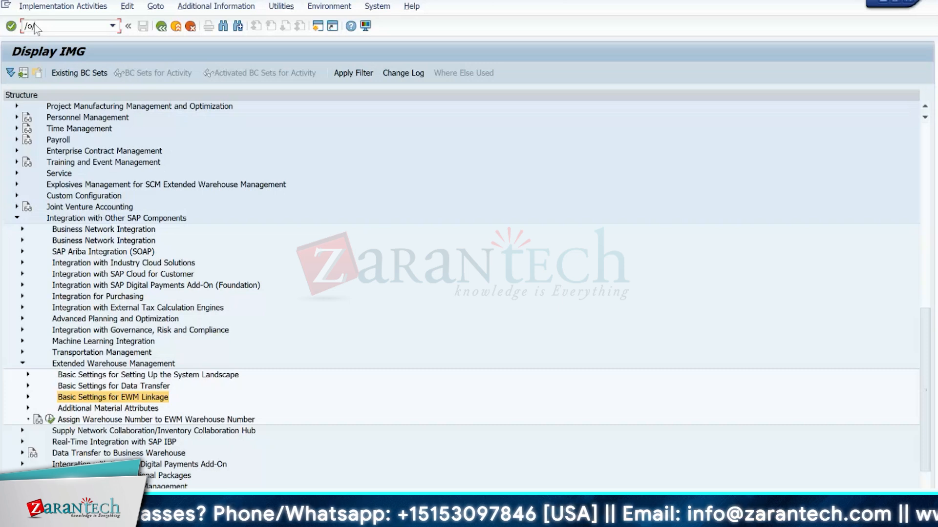
type("/spe")
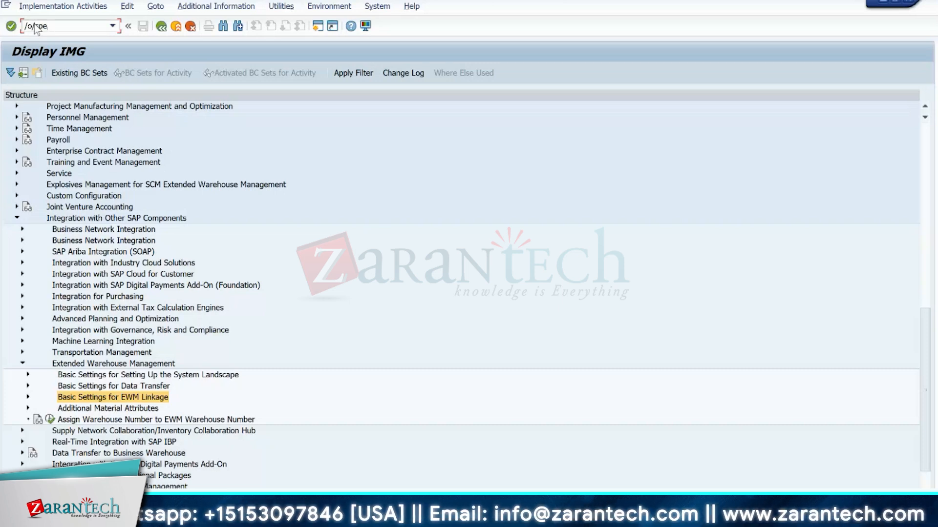
type("/o")
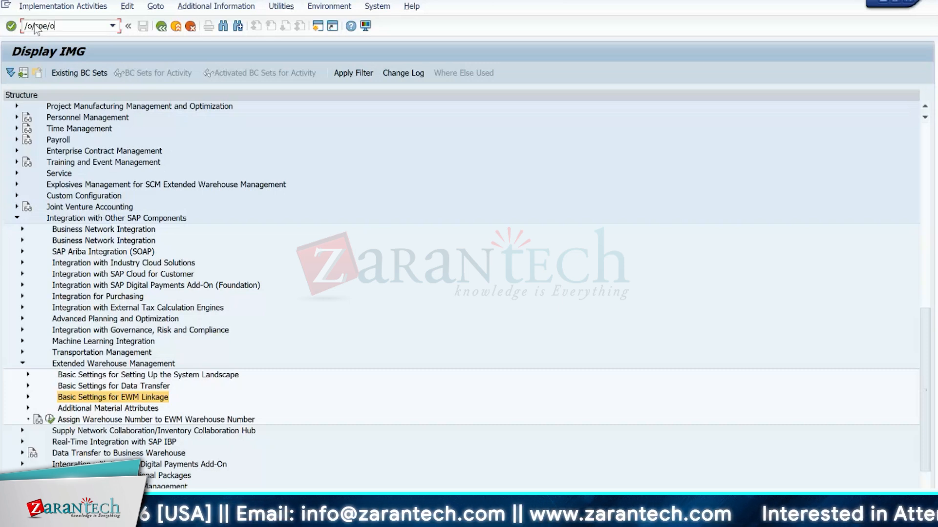
type("l19")
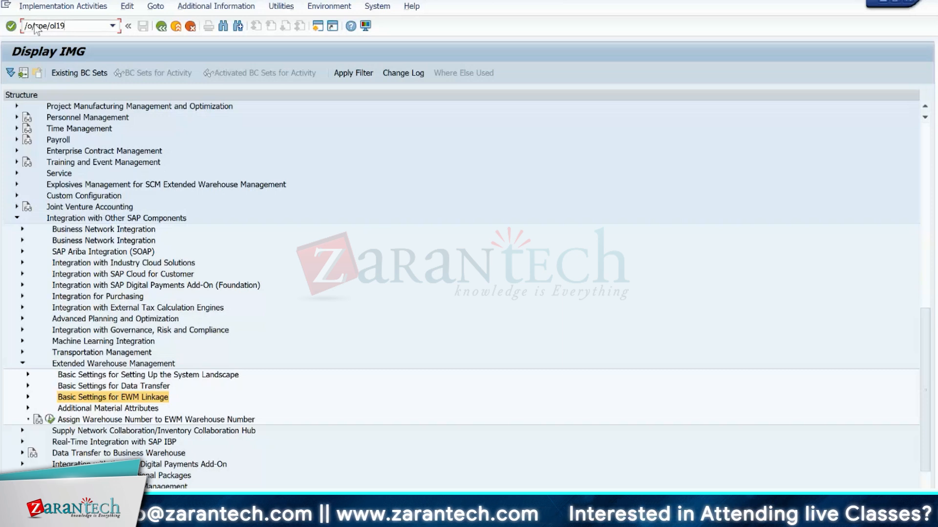
key("Return")
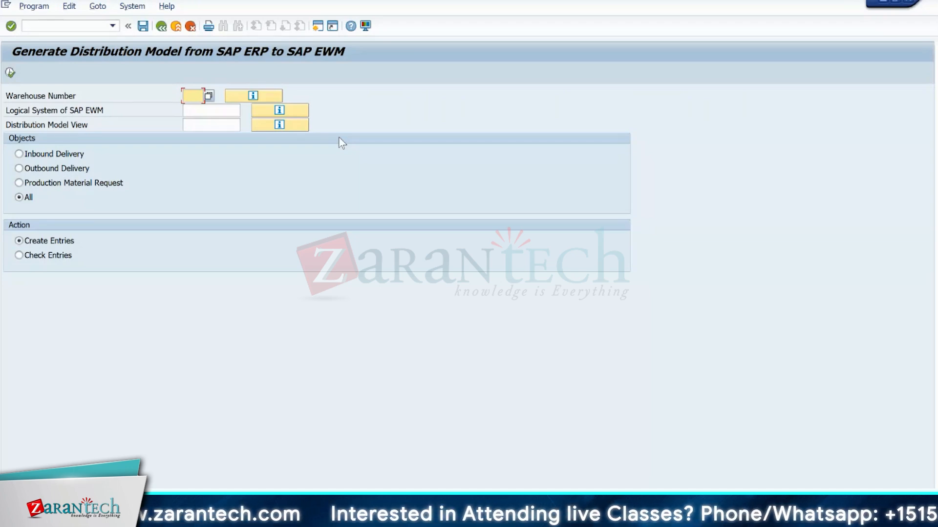
Step: Set the warehouse number to ET1 for generating the distribution model from SAP ERP to SAP EWM
left_click(194, 94)
left_click(193, 108)
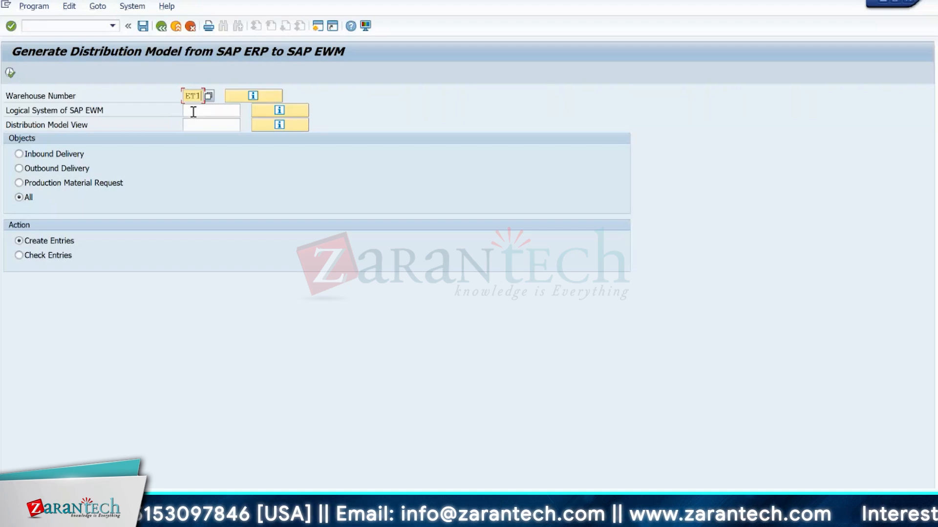
left_click(193, 111)
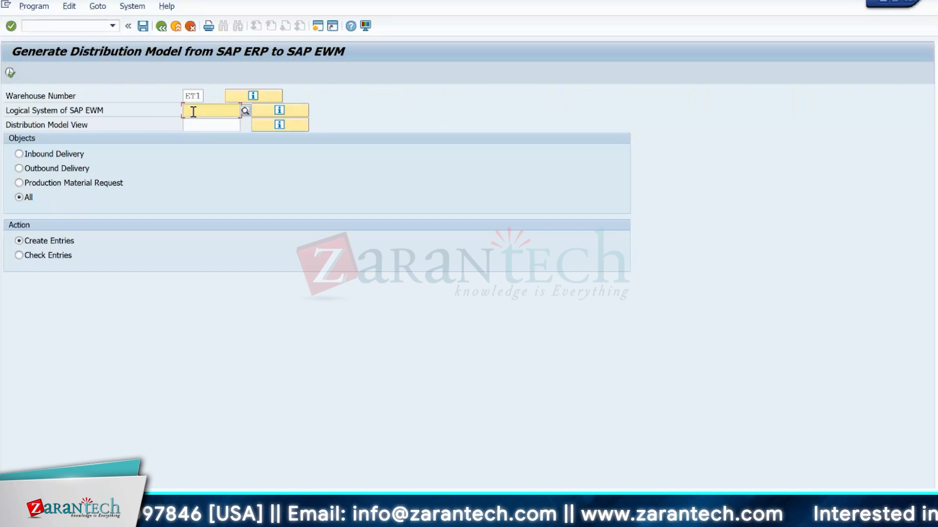
Step: Open the Data Browser in a new session and bring up the selection screen for table TBD06
left_click(44, 25)
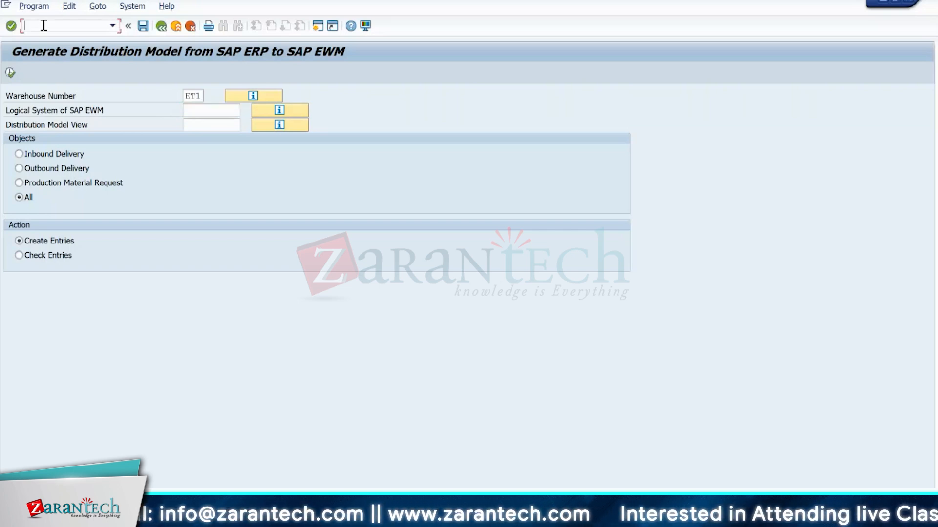
type("/nspro")
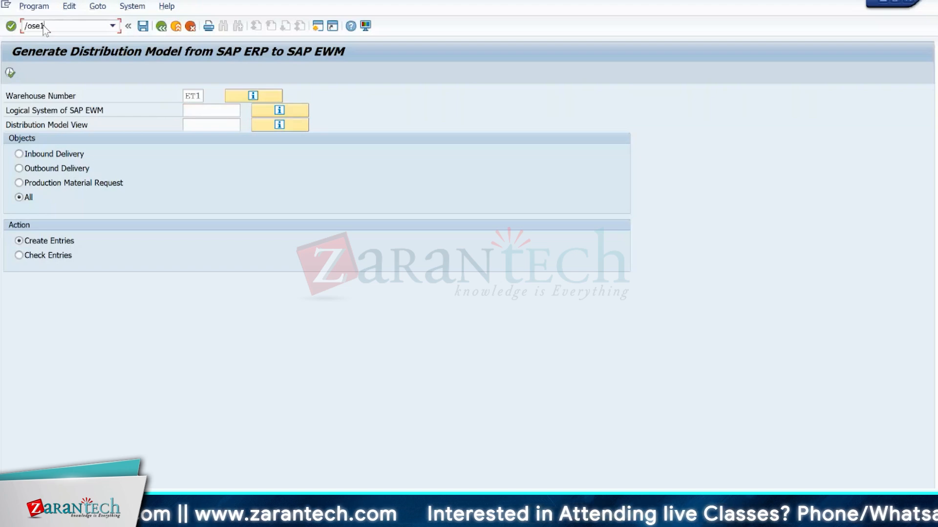
key("Return")
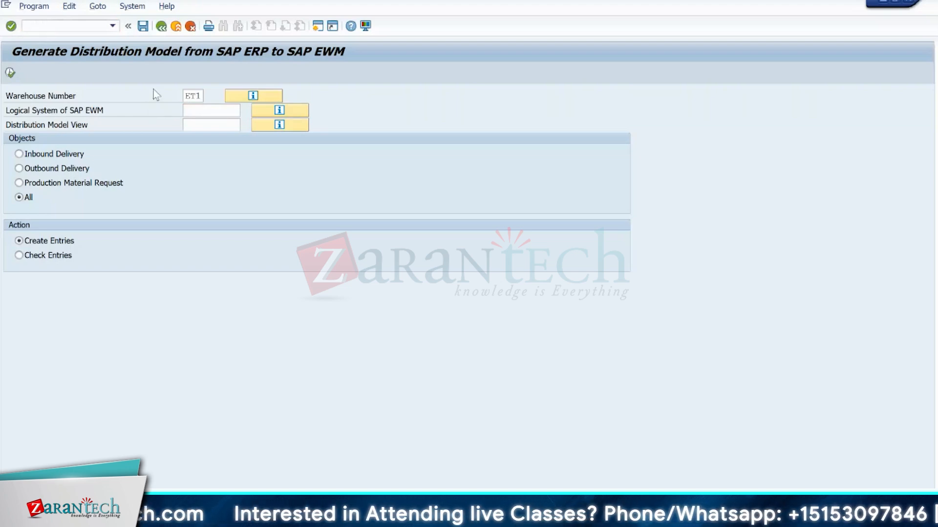
type("tb")
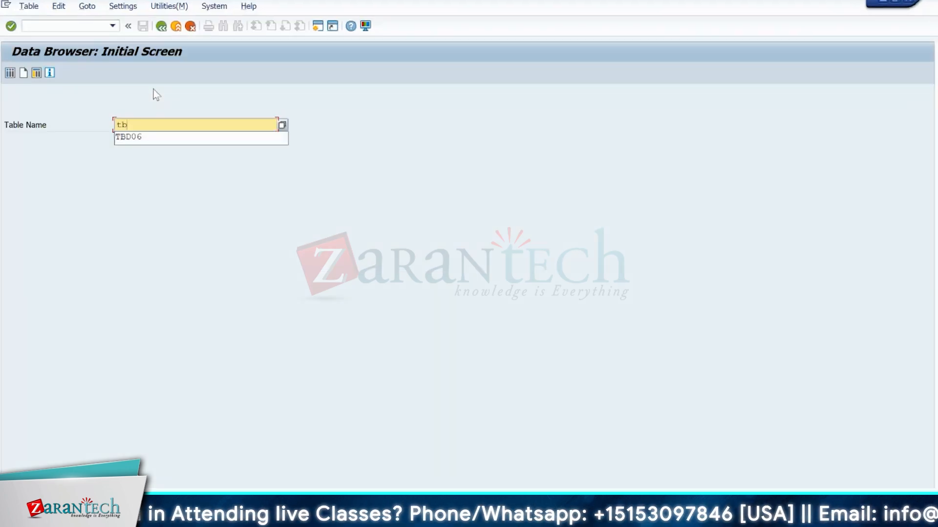
left_click(154, 142)
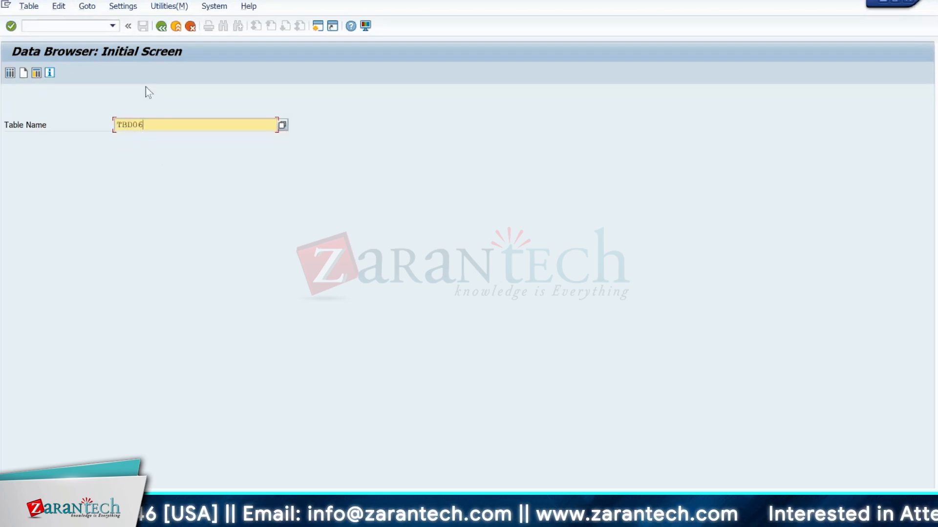
key("Return")
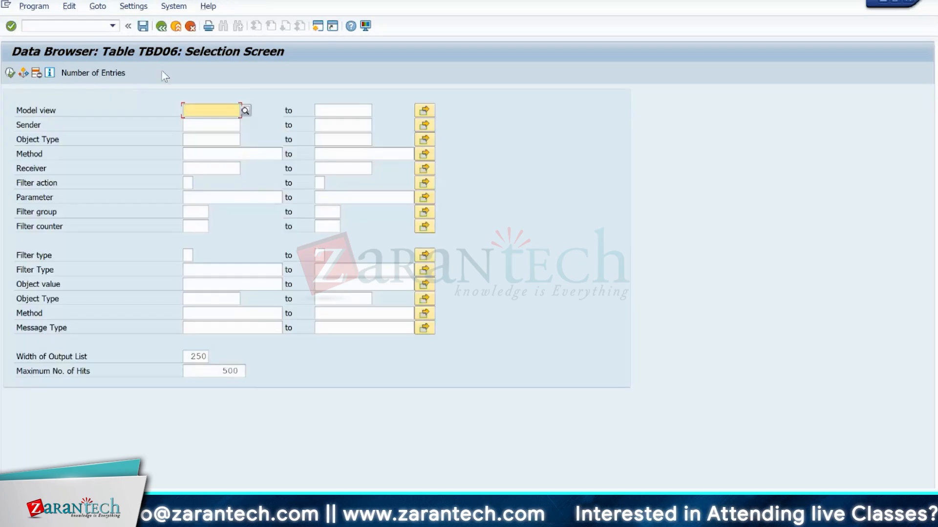
Step: List the table TBD06 entries with object value ET1 and examine their sender and receiver systems
left_click(199, 282)
type("et")
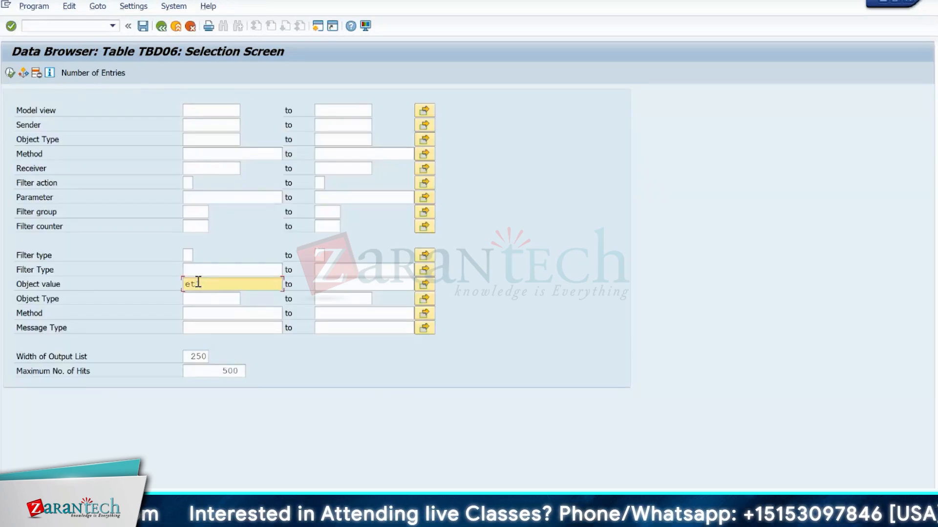
type("1")
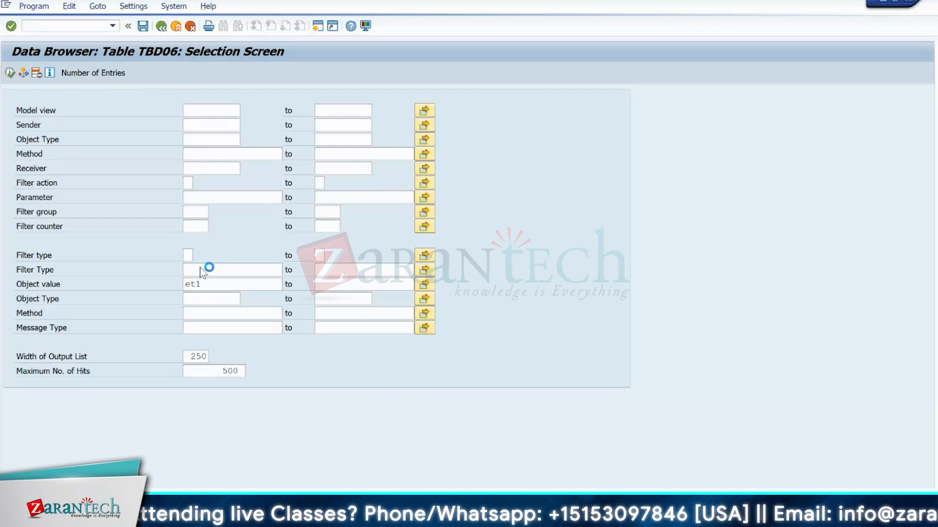
key("F8")
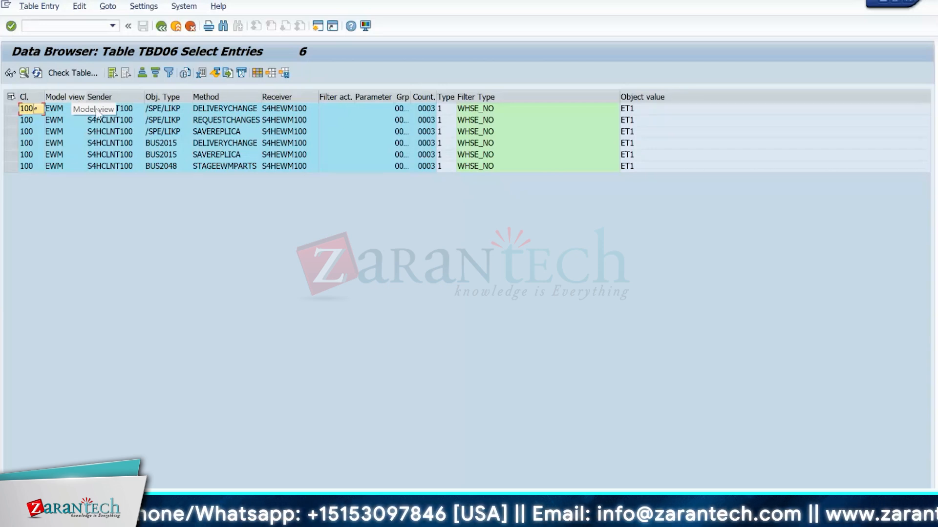
left_click(117, 96)
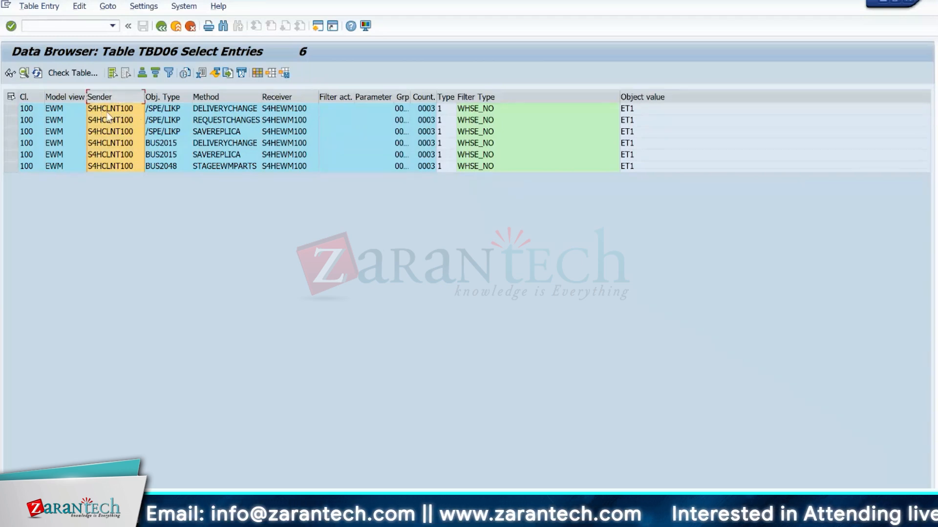
left_click(107, 112)
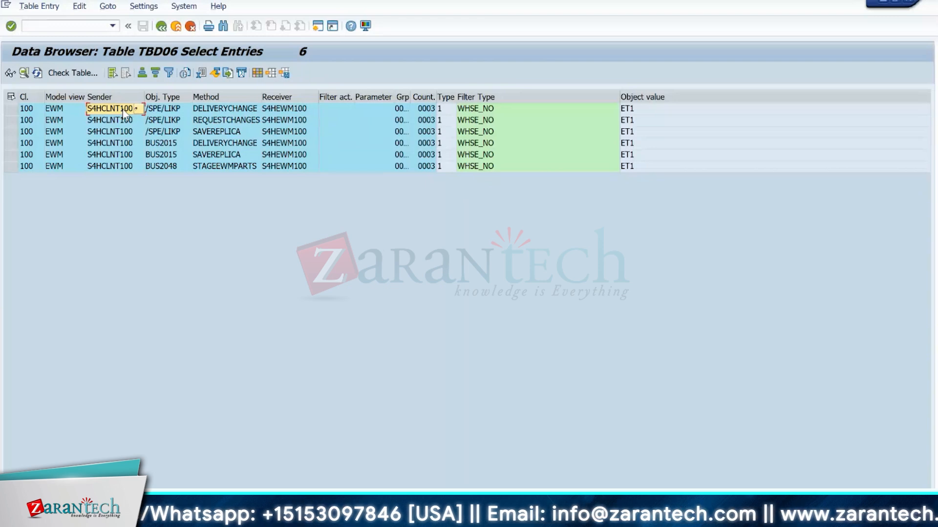
left_click(278, 110)
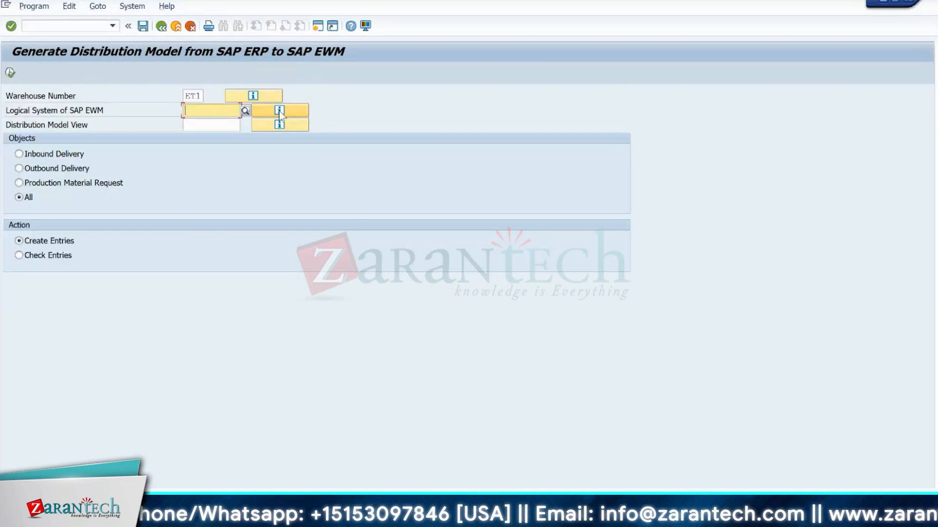
Step: Set the logical system of SAP EWM to S4HEWM100 and the distribution model view to EWM for warehouse ET1
left_click(203, 110)
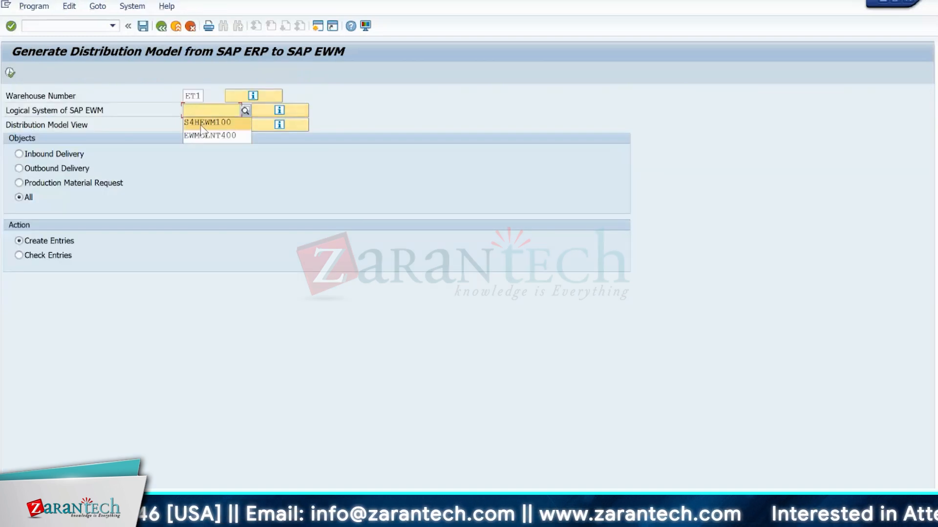
left_click(200, 123)
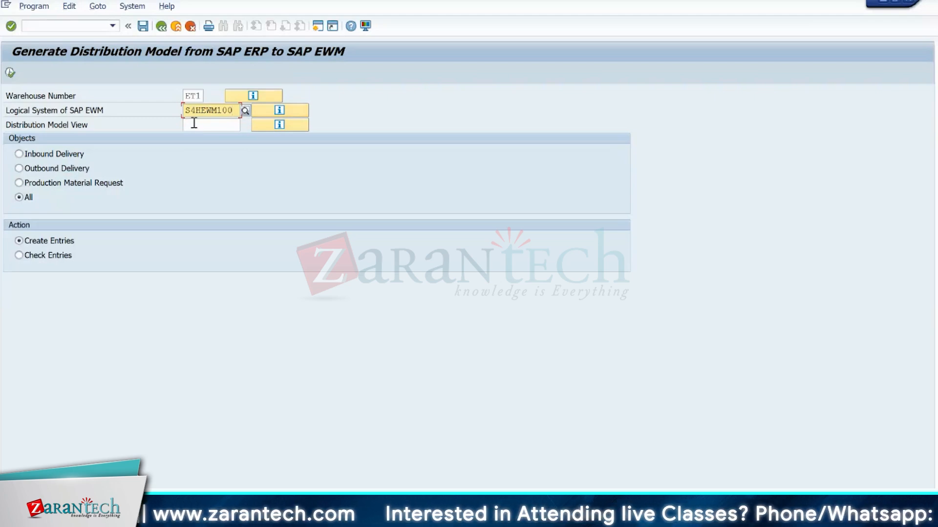
left_click(194, 123)
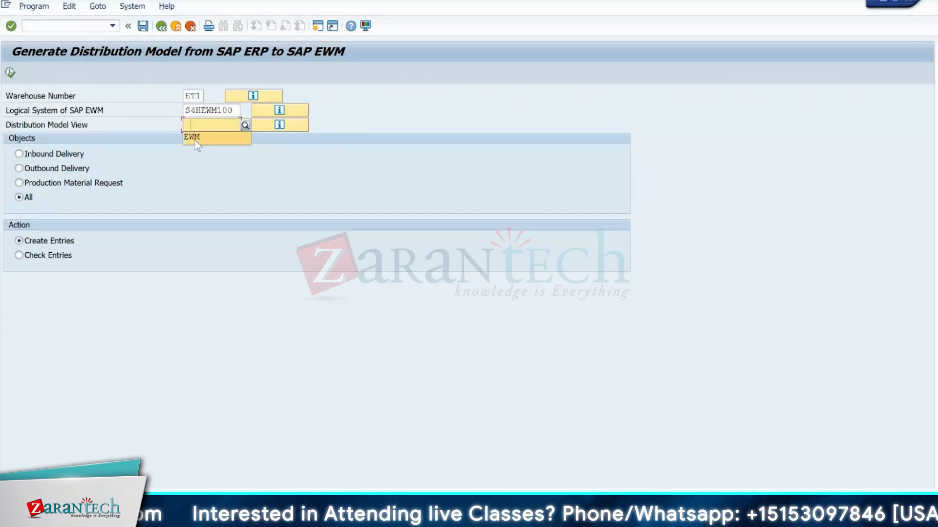
left_click(195, 138)
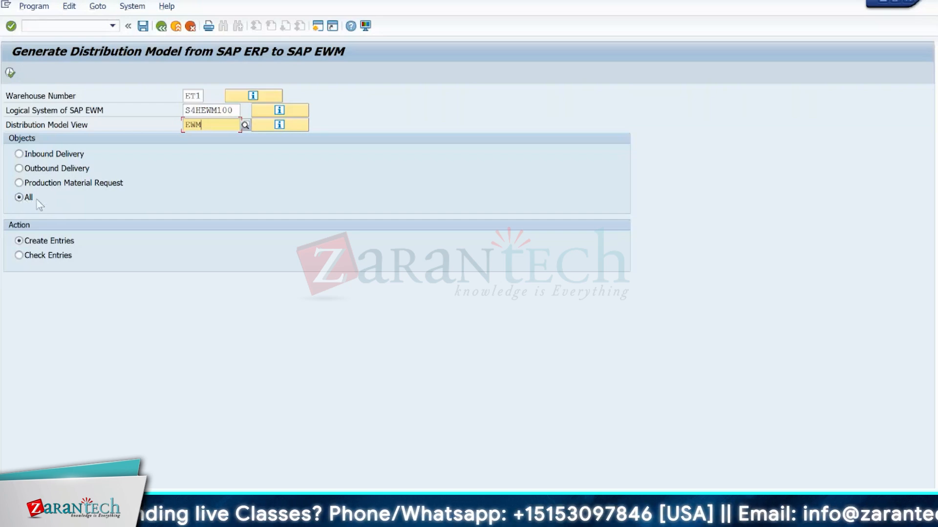
Step: Run the distribution model report with the Check Entries action for all objects of warehouse ET1 and close the result message
left_click(19, 241)
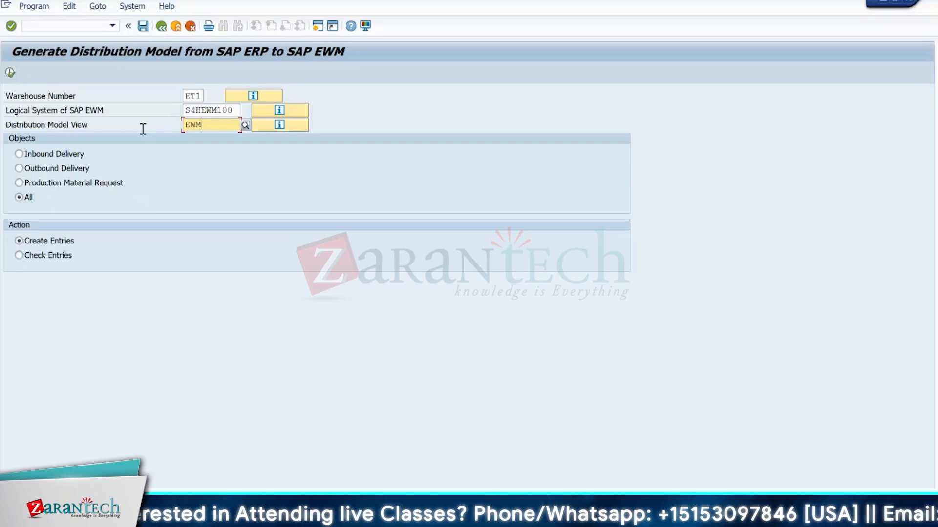
left_click(34, 256)
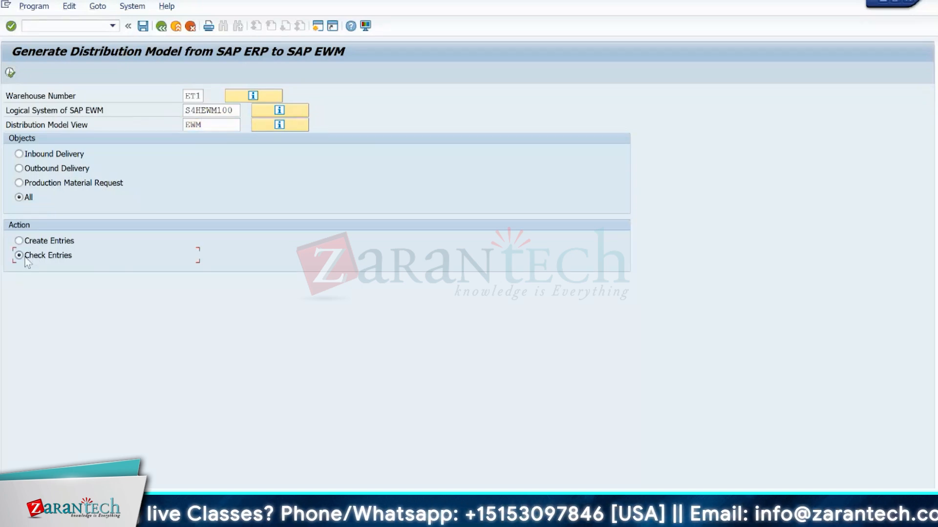
left_click(9, 73)
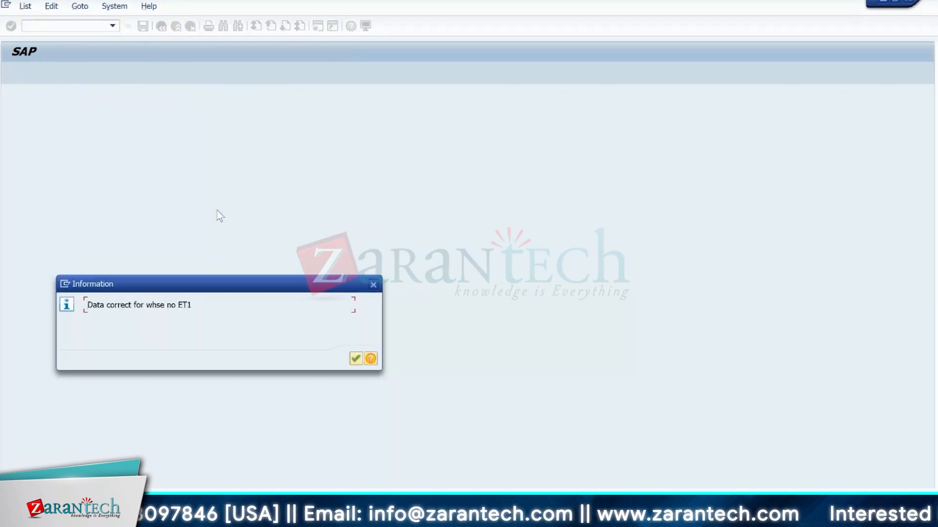
key("Return")
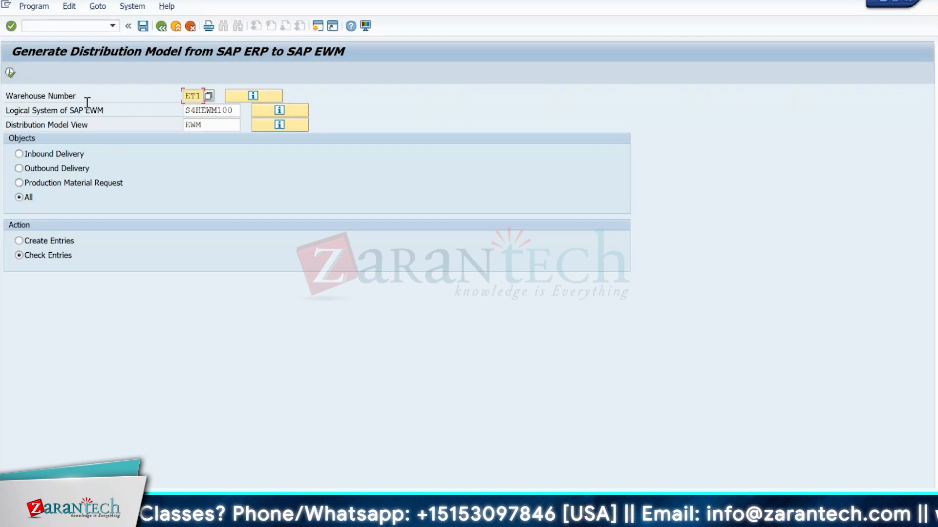
Step: Open the Display Distribution Model transaction in a new session
left_click(37, 26)
type("/o")
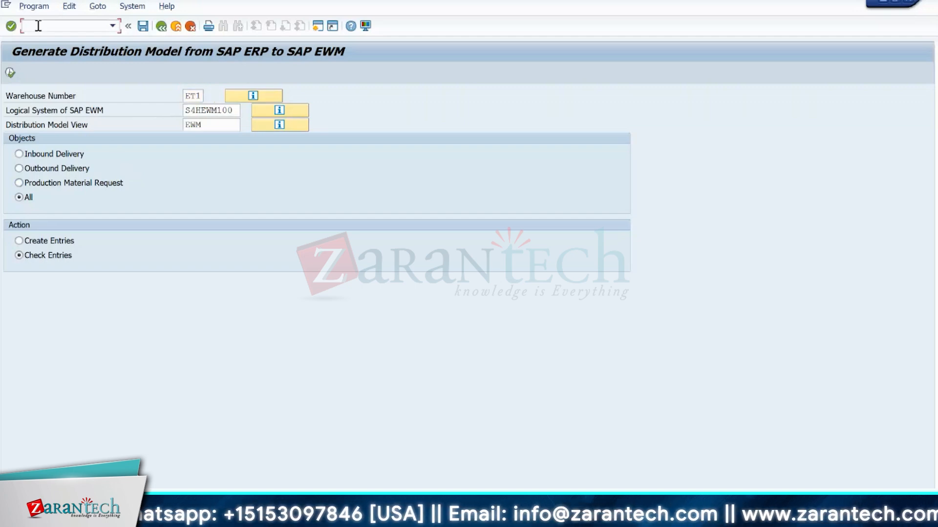
type("br")
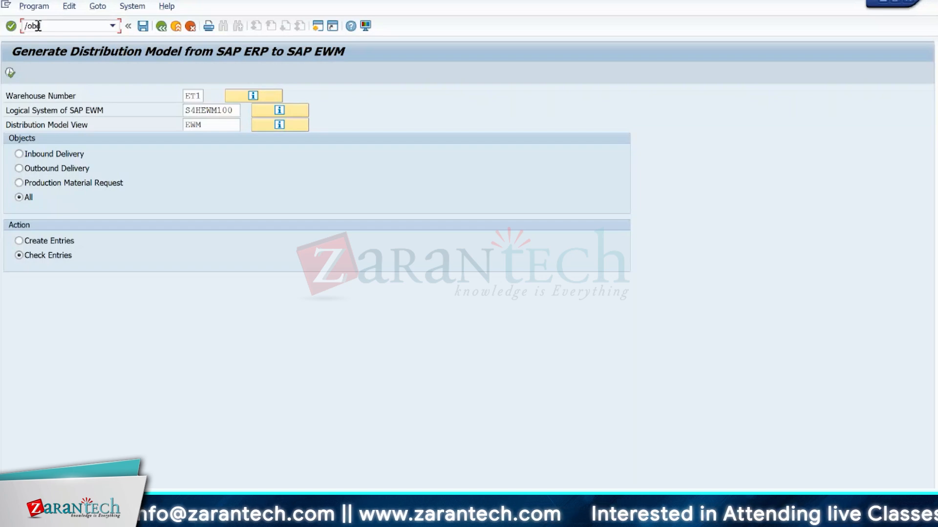
type("d")
key("Return")
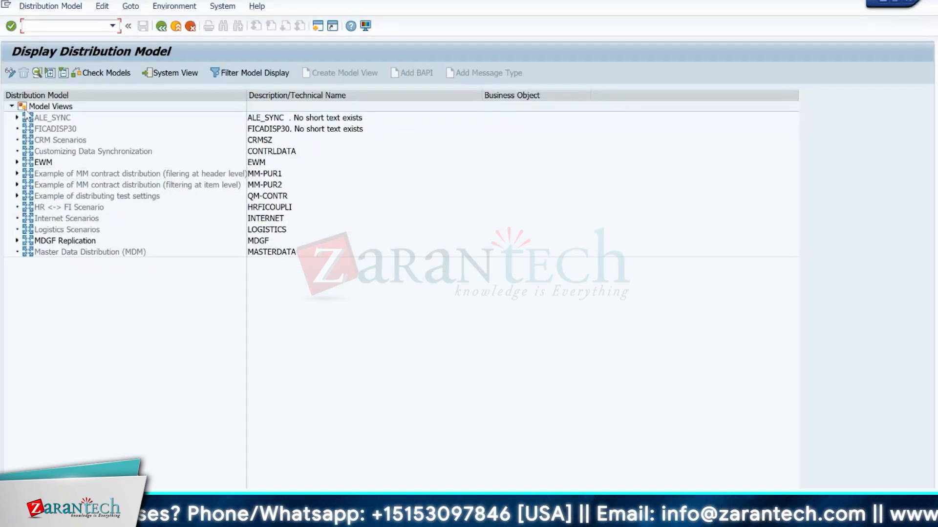
Step: Expand the EWM model view through sender S4HCLNT100 to show the methods under receiver S4HEWM100
left_click(17, 162)
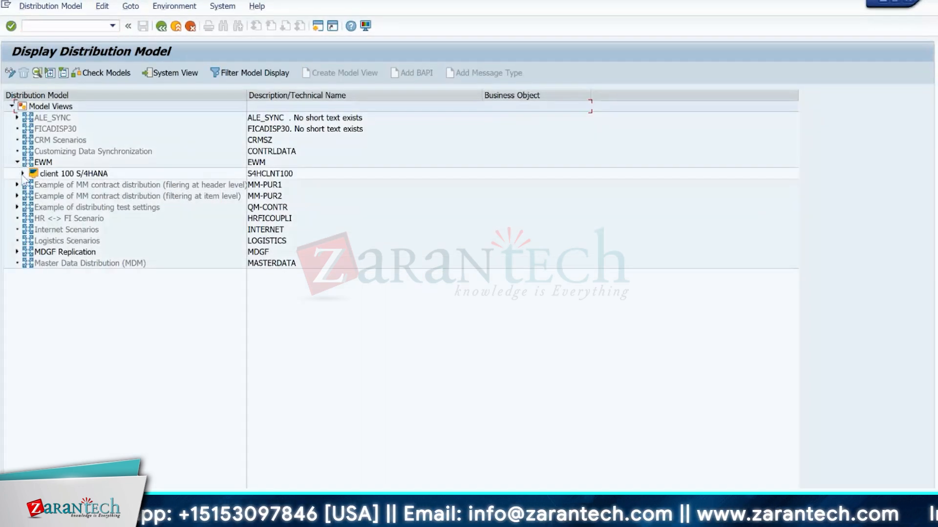
left_click(23, 174)
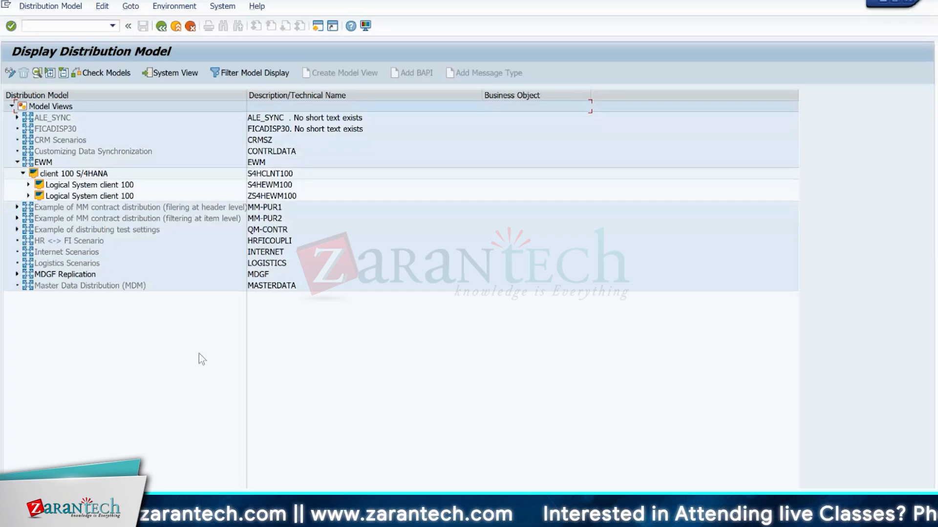
left_click(28, 185)
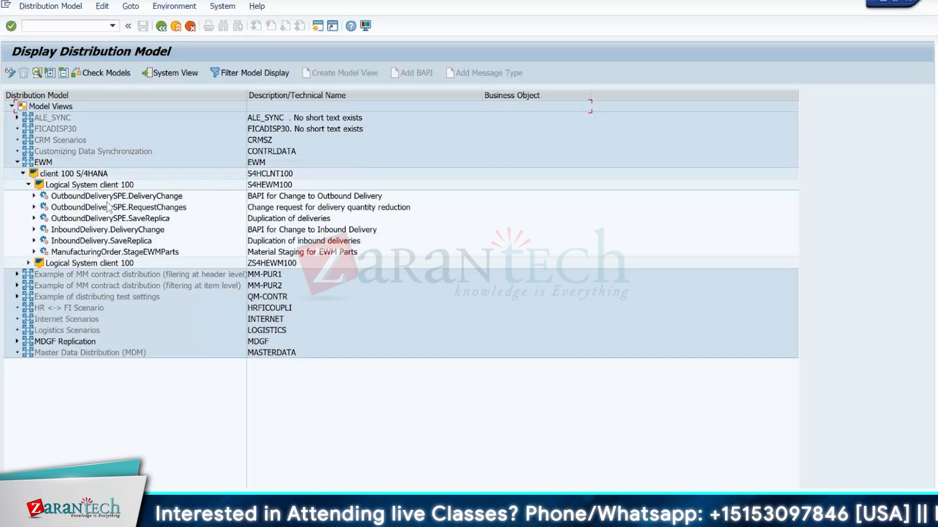
left_click(281, 188)
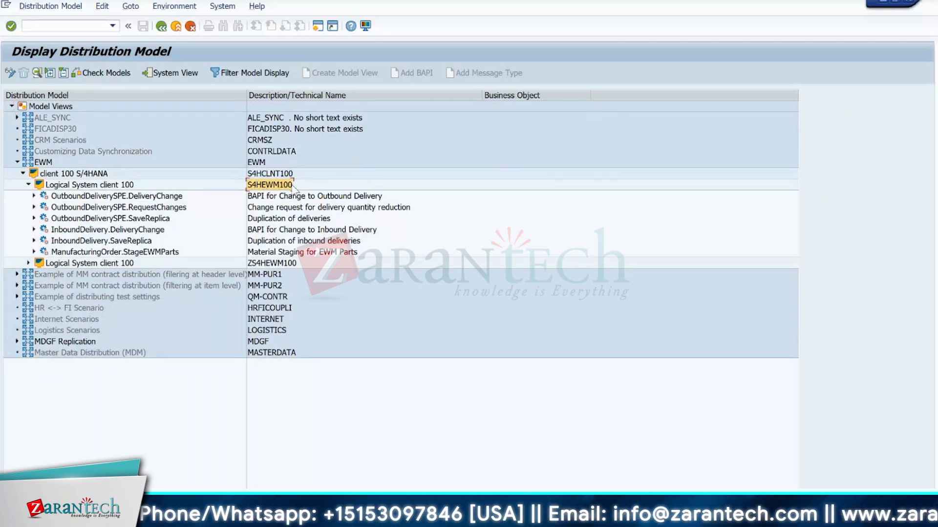
Step: Examine the outbound delivery, inbound delivery and manufacturing order methods distributed to S4HEWM100
left_click(132, 196)
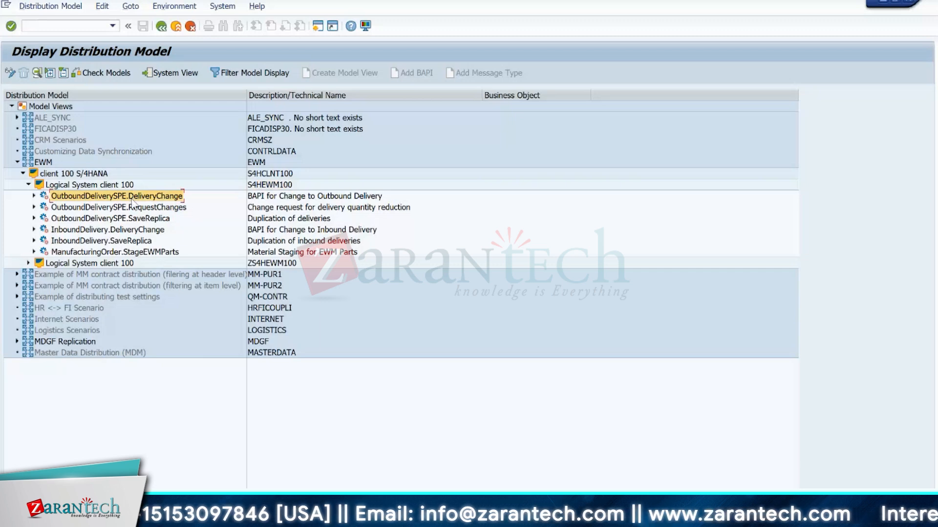
left_click(133, 209)
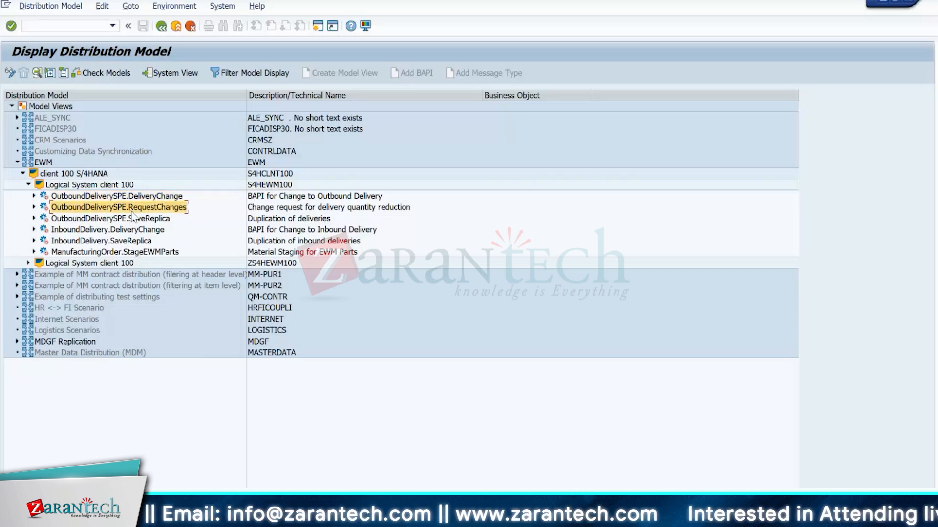
left_click(133, 219)
left_click(134, 230)
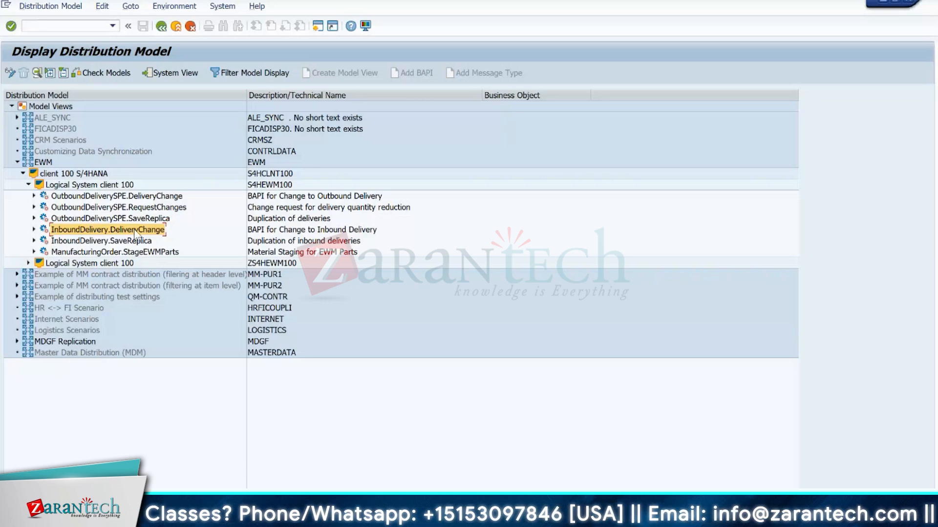
left_click(113, 197)
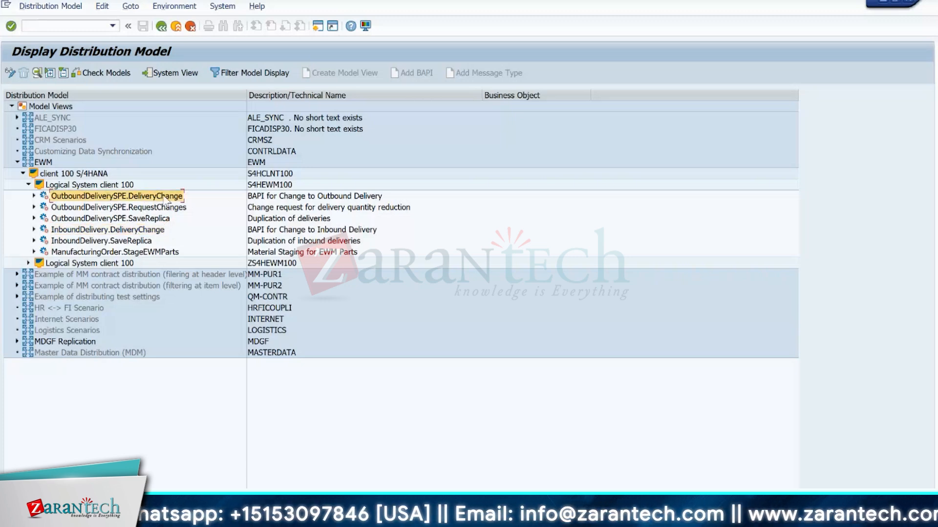
left_click(130, 208)
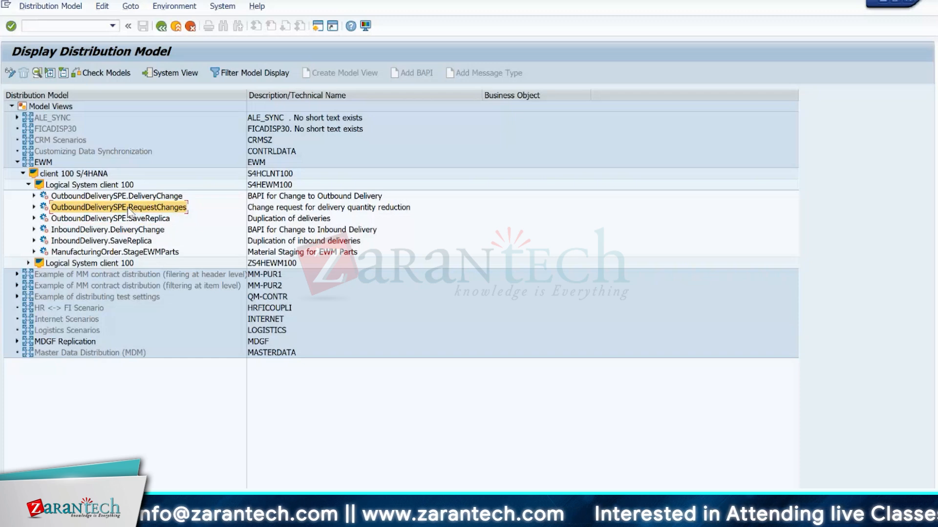
left_click(131, 219)
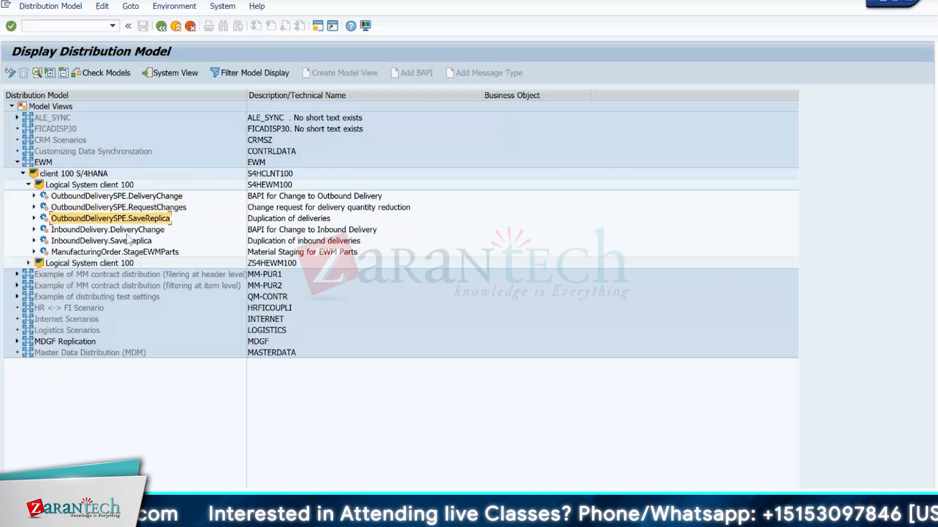
left_click(128, 234)
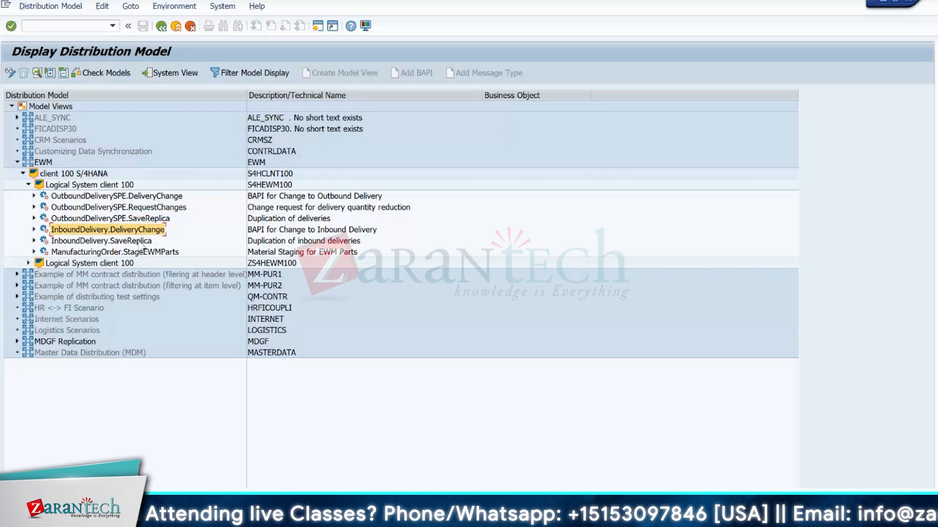
left_click(127, 244)
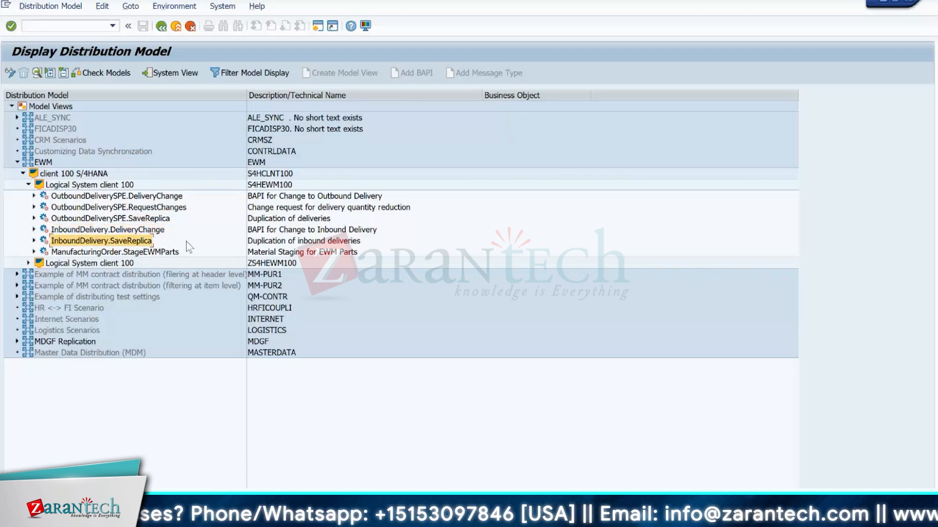
left_click(141, 255)
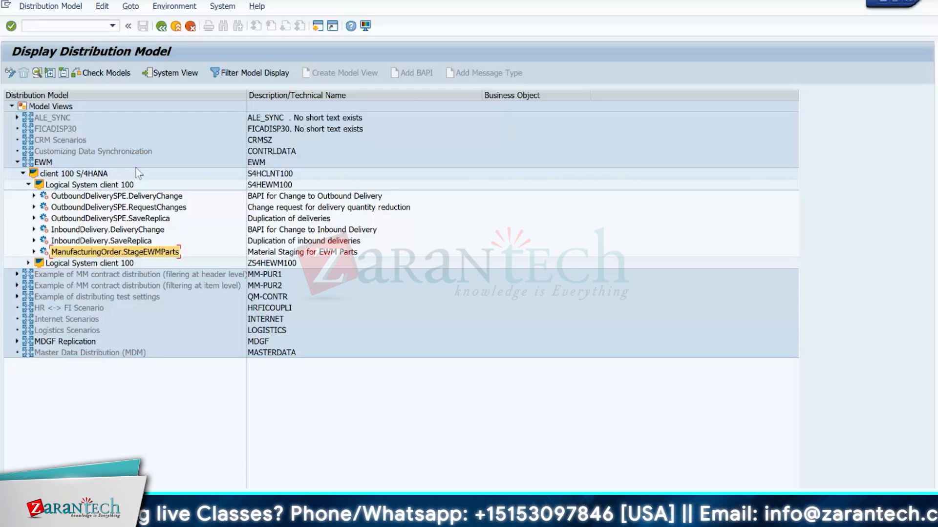
left_click(103, 206)
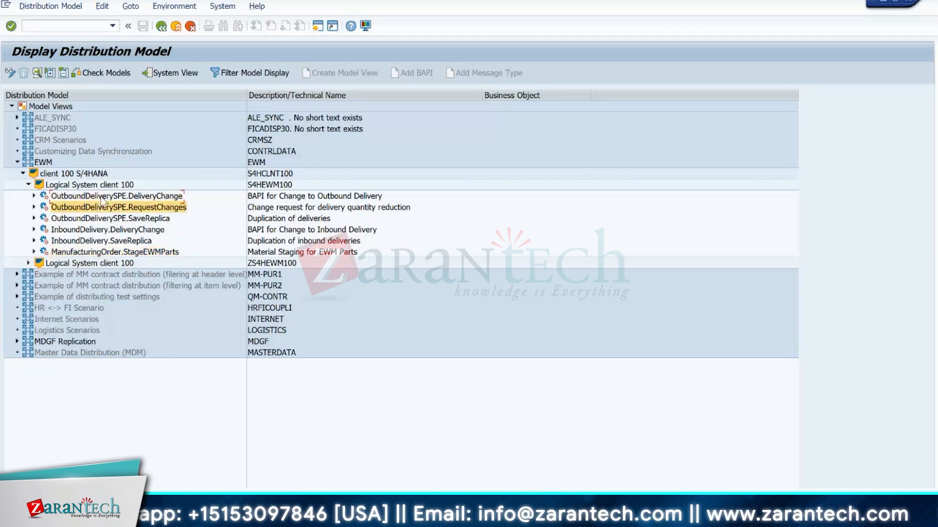
key("Down")
key("Down")
key("Down")
key("Down")
key("Up")
key("Up")
key("Up")
key("Up")
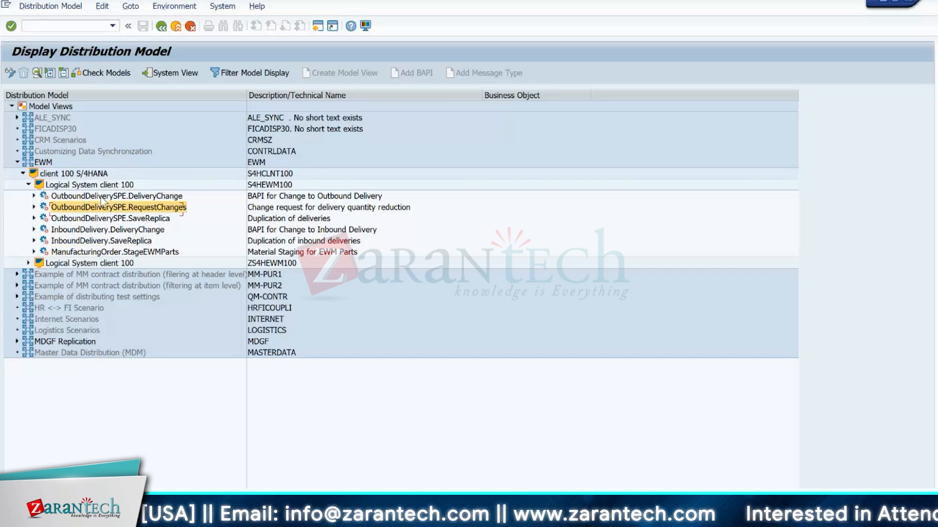
key("Up")
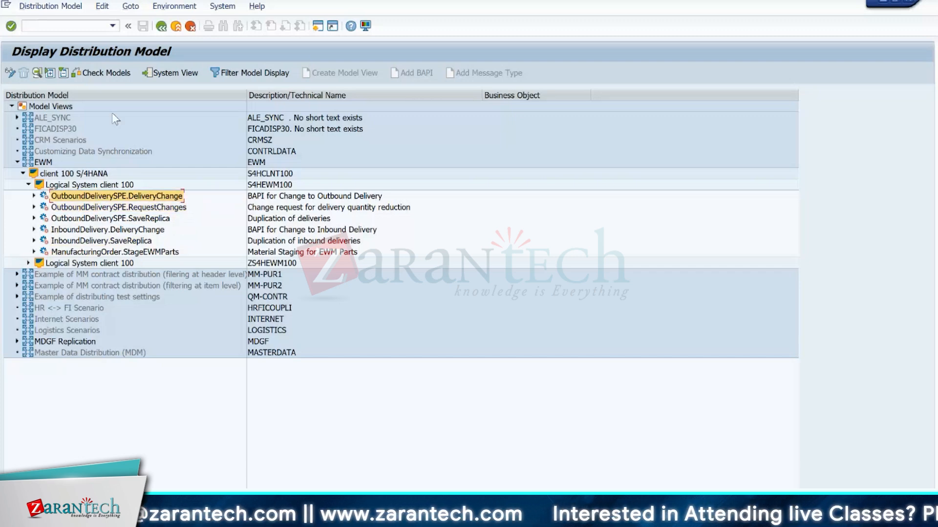
Step: Switch the distribution model to change mode, inspect the fields for creating a model view, and cancel without creating one
left_click(11, 75)
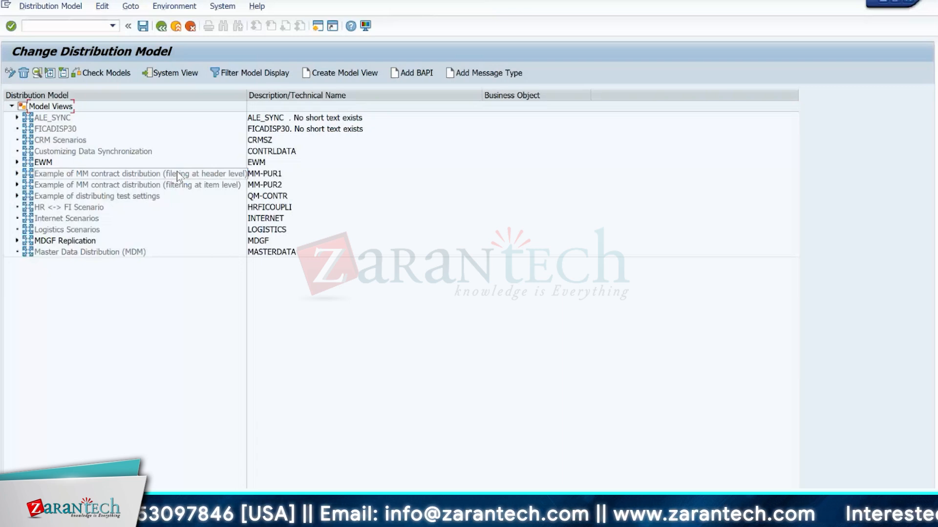
left_click(335, 75)
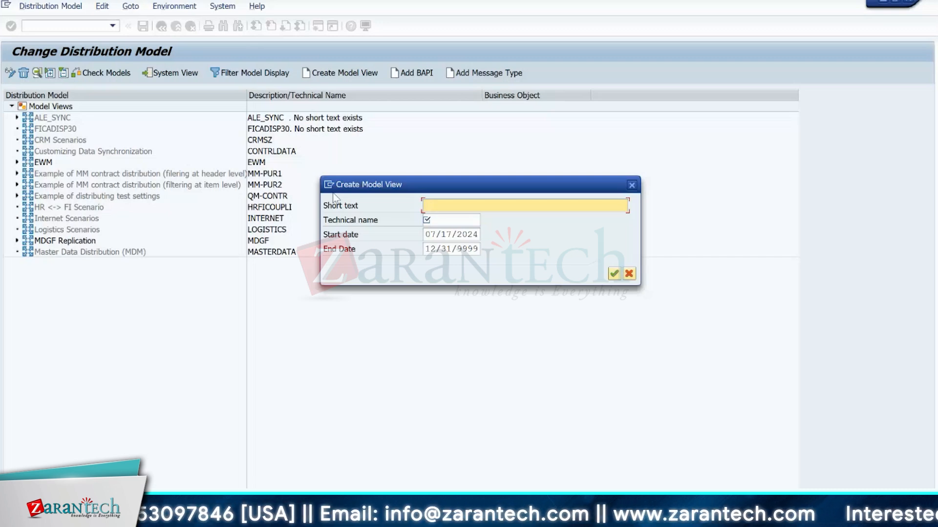
left_click(629, 274)
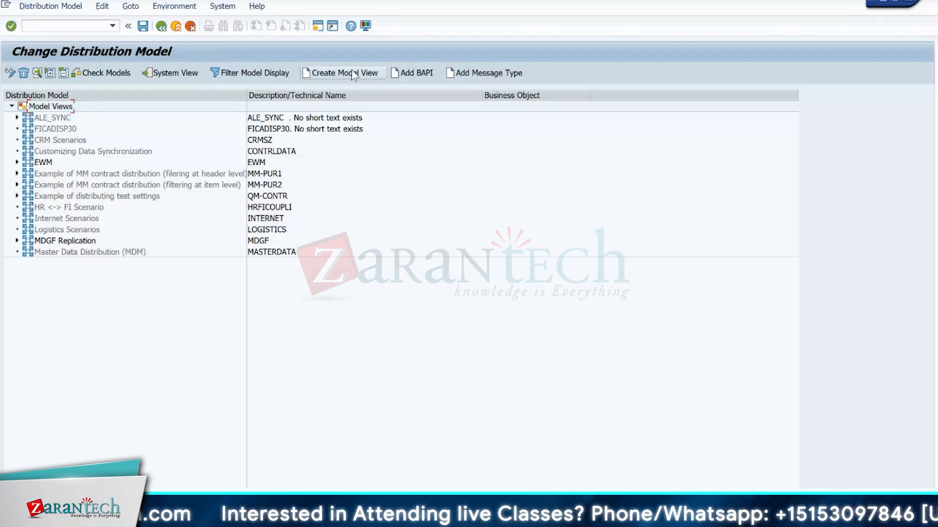
Step: Review the model view, sender, receiver, object and method fields required for adding a BAPI, and cancel without adding one
left_click(420, 73)
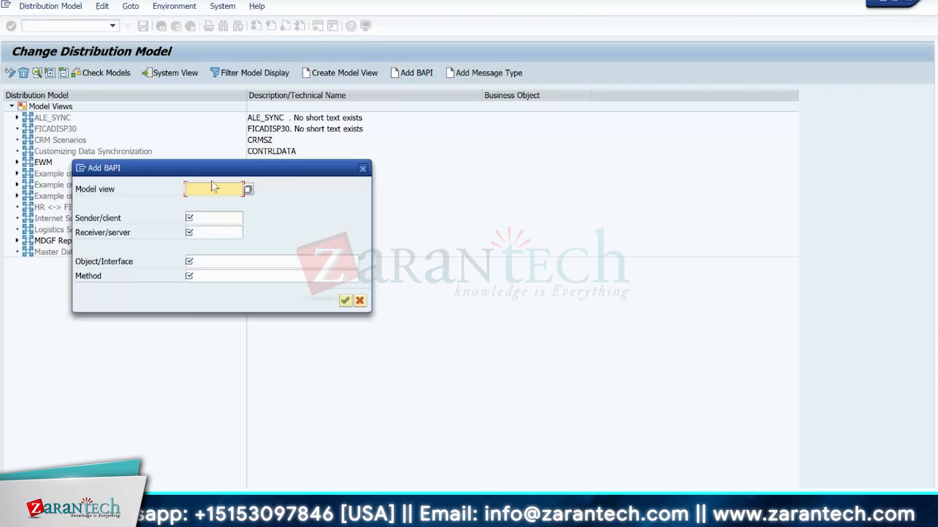
left_click(213, 219)
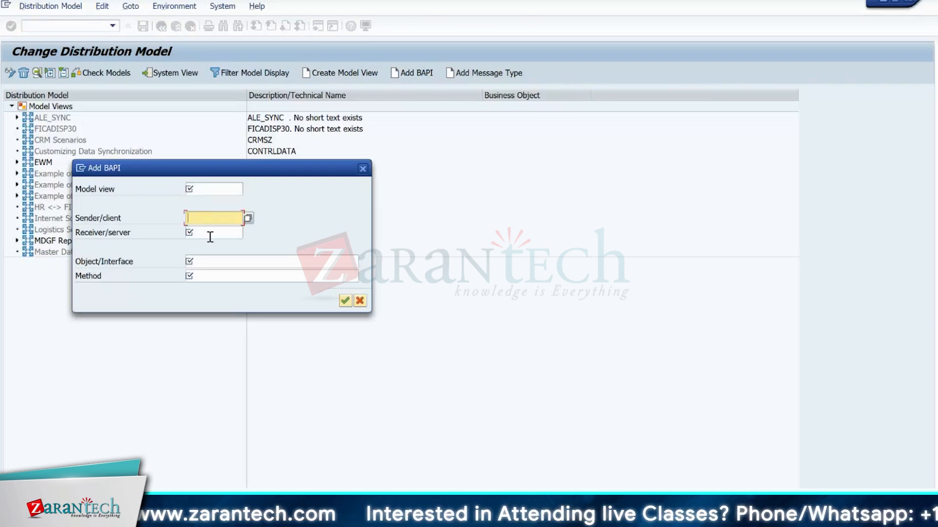
left_click(209, 232)
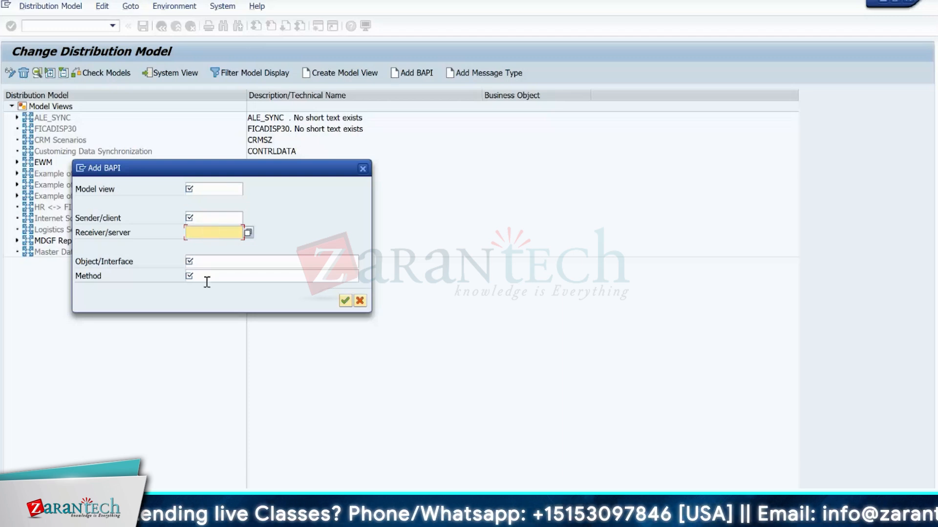
left_click(204, 263)
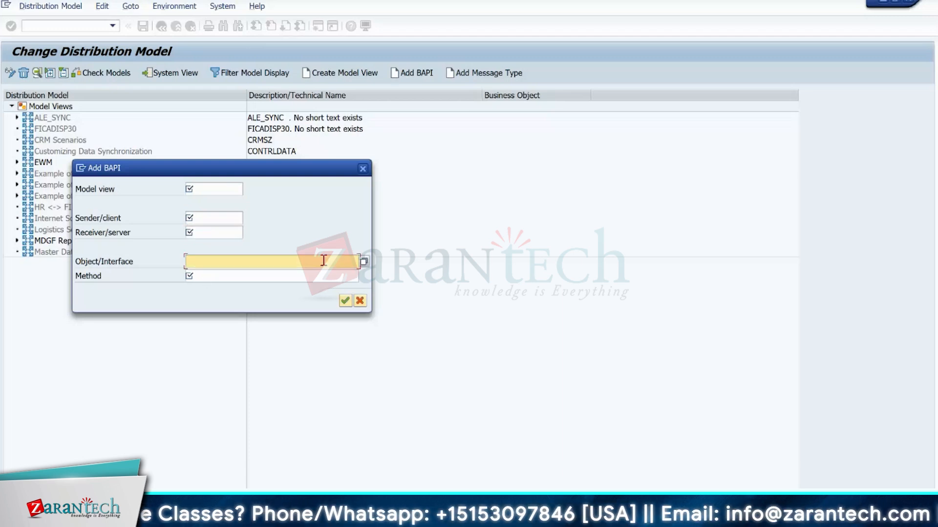
left_click(263, 276)
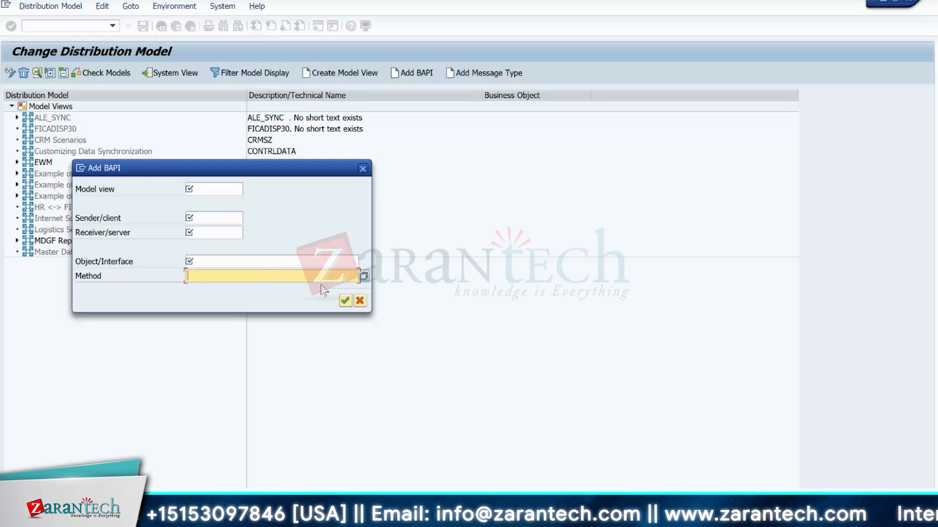
left_click(360, 301)
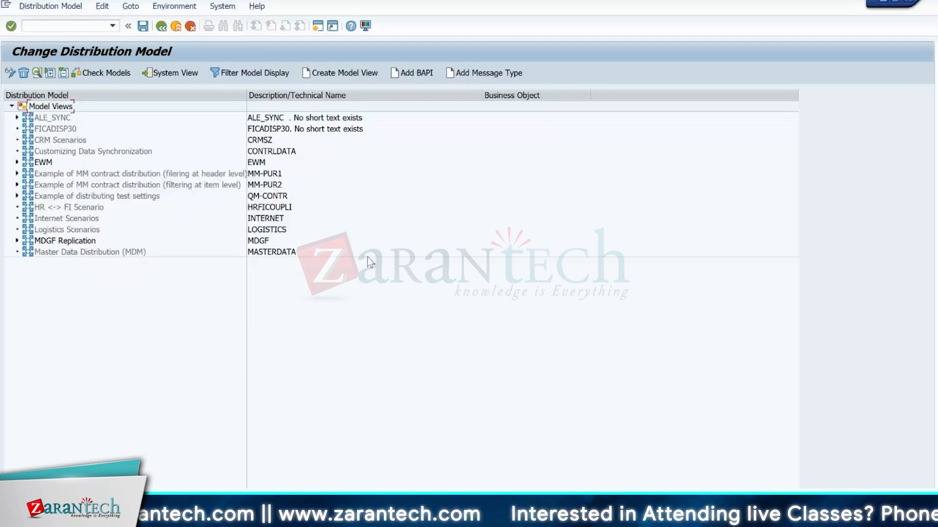
Step: Expand the EWM model view in change mode down to the OutboundDeliverySPE.DeliveryChange method under receiver S4HEWM100
left_click(17, 163)
left_click(23, 174)
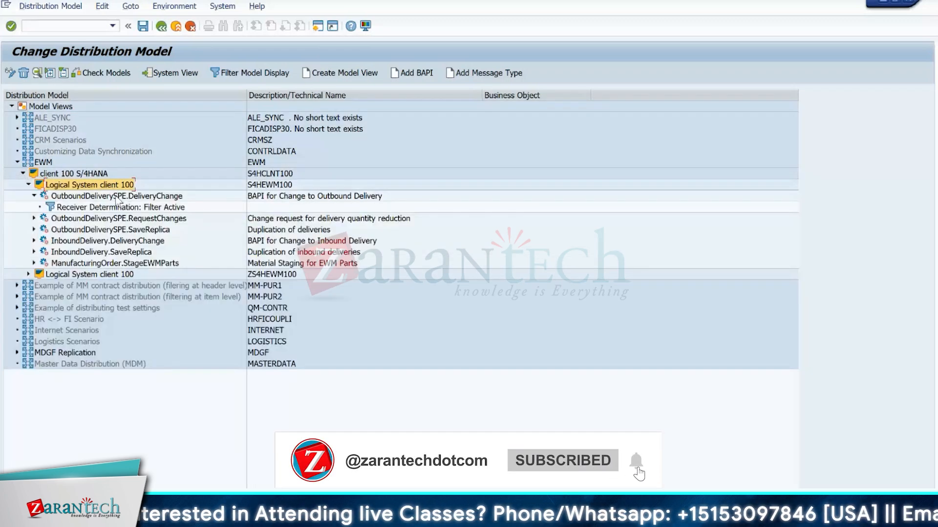
left_click(117, 197)
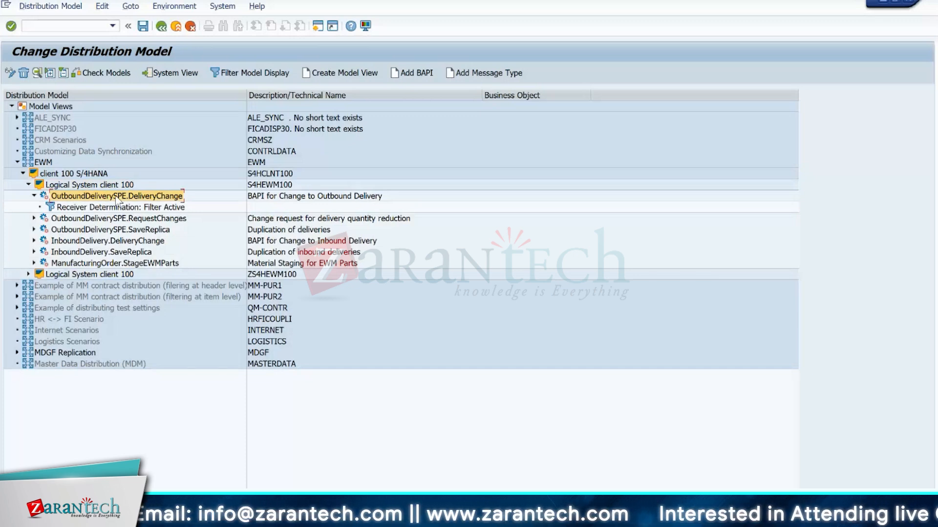
Step: Return the distribution model to display mode and expand EWM through S4HCLNT100 to the methods of S4HEWM100
left_click(10, 74)
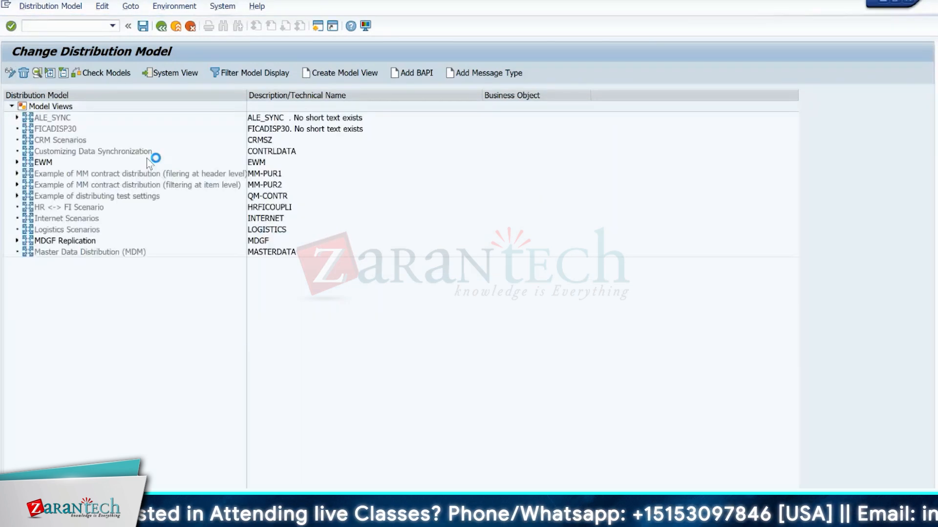
left_click(17, 163)
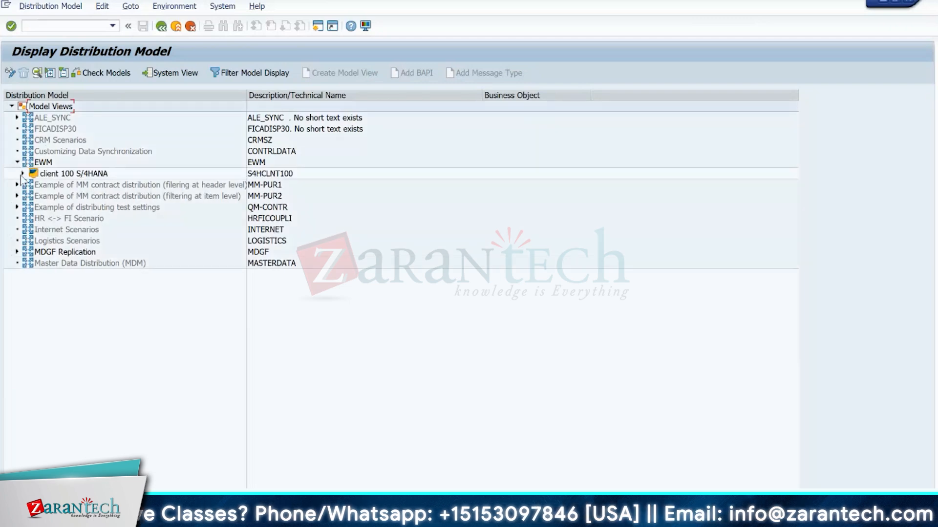
left_click(22, 174)
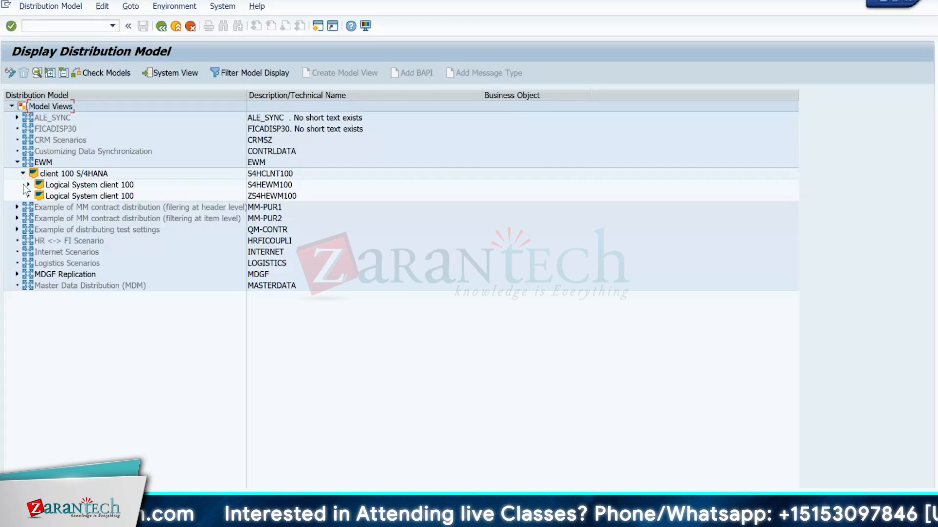
left_click(26, 185)
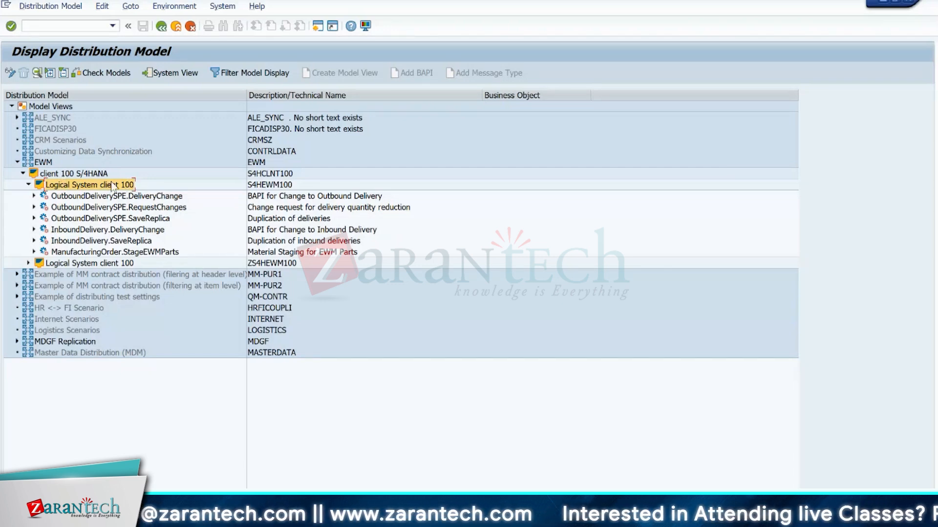
Step: Expand the receiver determination filter of OutboundDeliverySPE.DeliveryChange and check warehouse numbers ET1 and 171 in its filter group
left_click(34, 196)
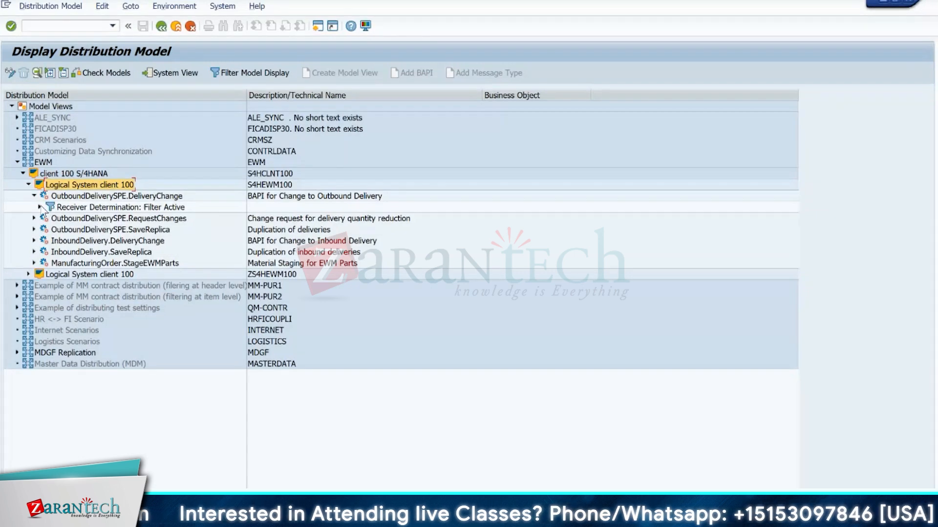
left_click(41, 208)
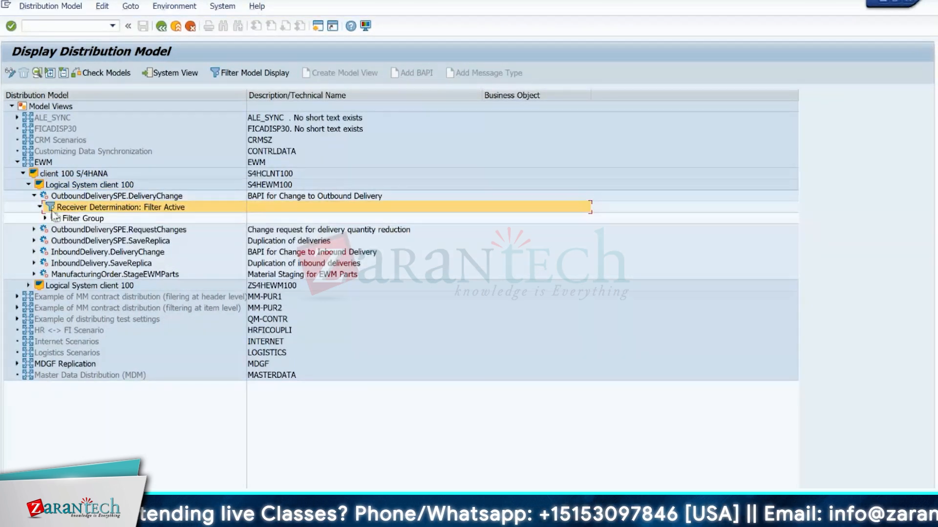
left_click(46, 218)
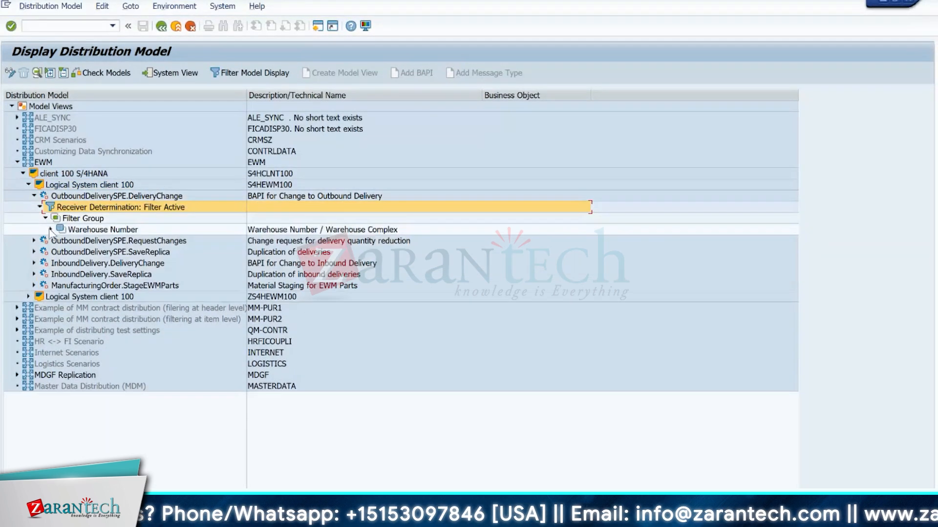
left_click(51, 229)
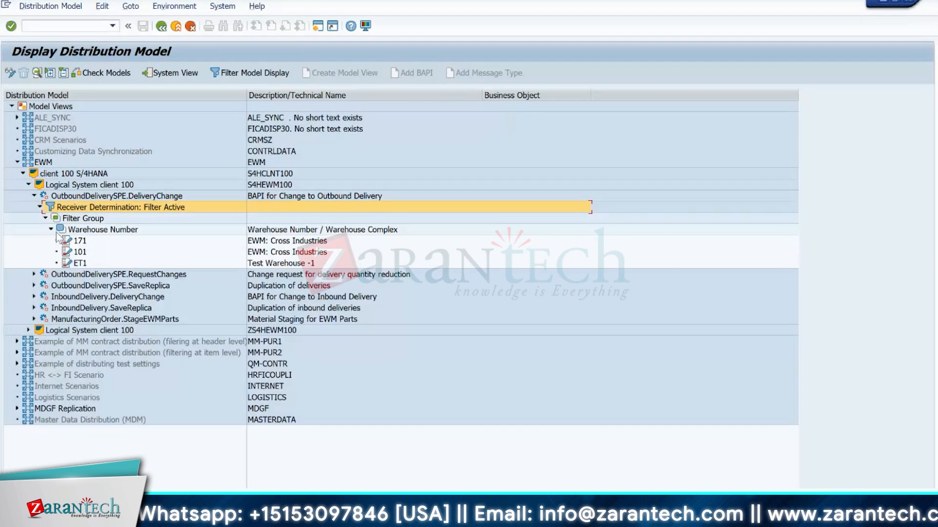
left_click(80, 263)
left_click(80, 240)
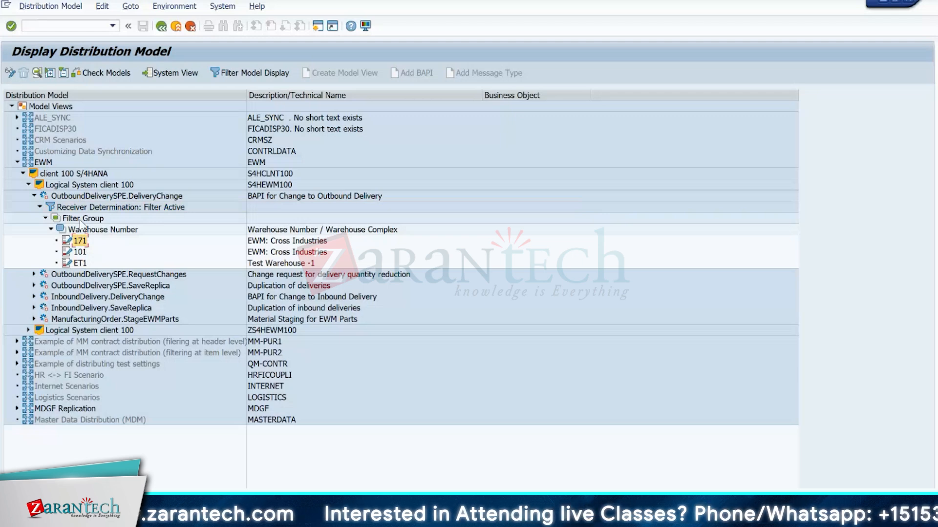
Step: Collapse the DeliveryChange filter and examine the outbound RequestChanges and SaveReplica methods and the inbound SaveReplica method
left_click(34, 196)
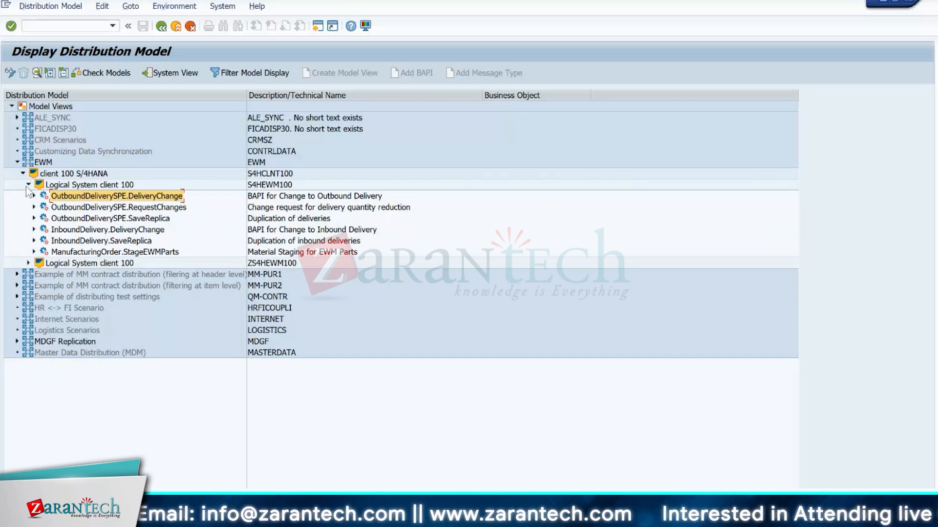
left_click(81, 208)
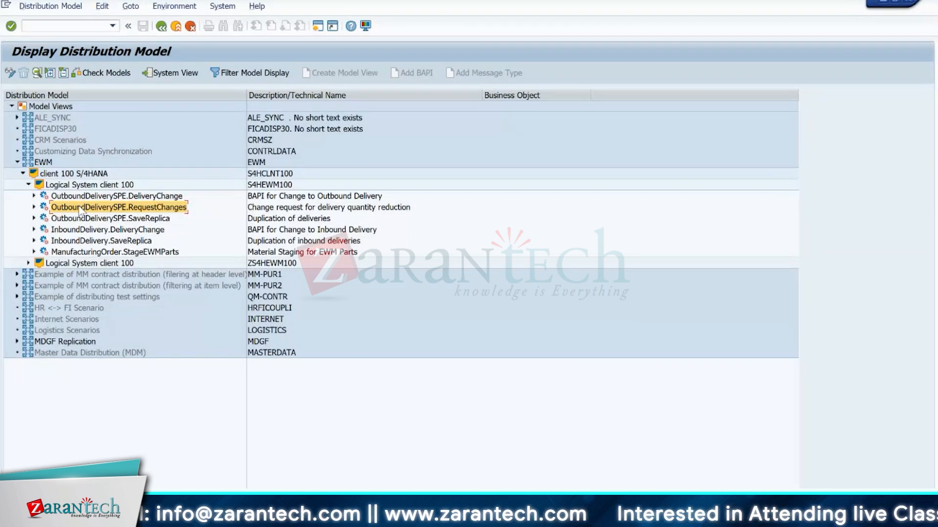
left_click(105, 218)
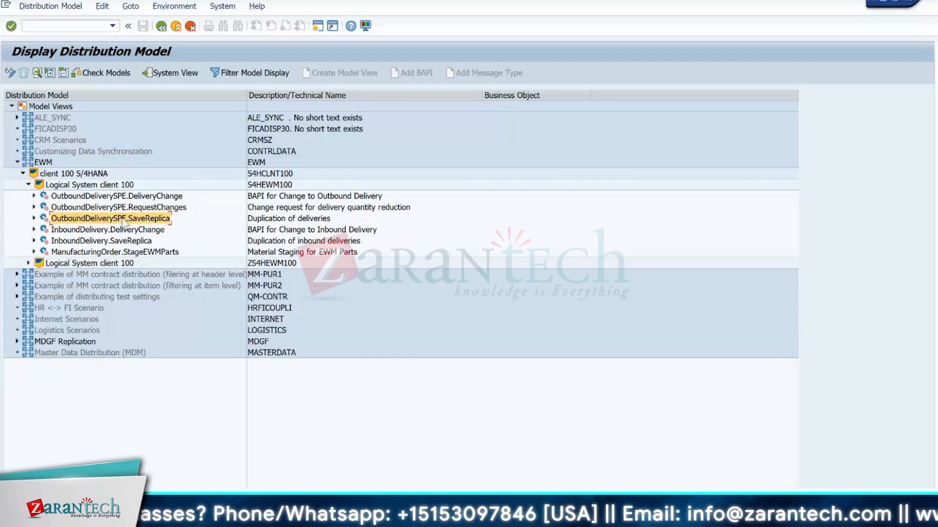
left_click(117, 241)
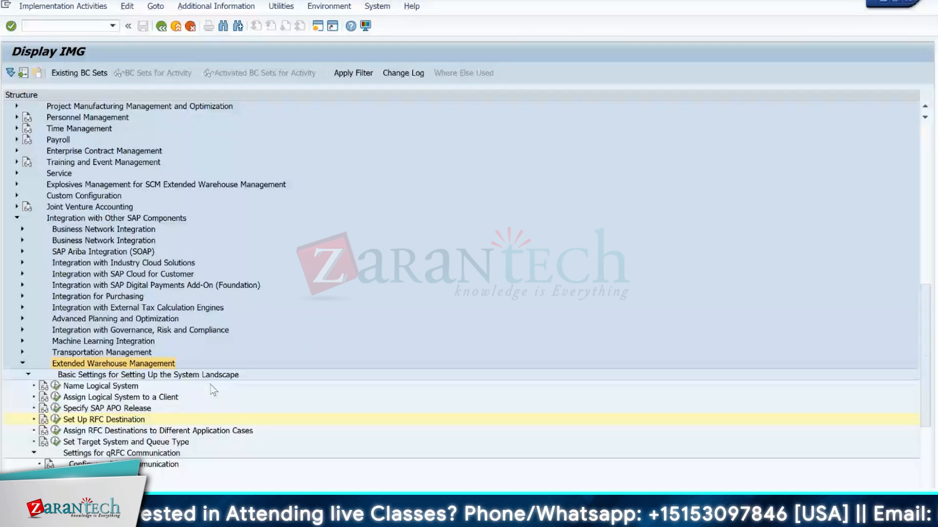
Step: Open the Name Logical System activity, review the S4HEWM100 and S4HCLNT100 entries, and return to the IMG structure
double_click(73, 388)
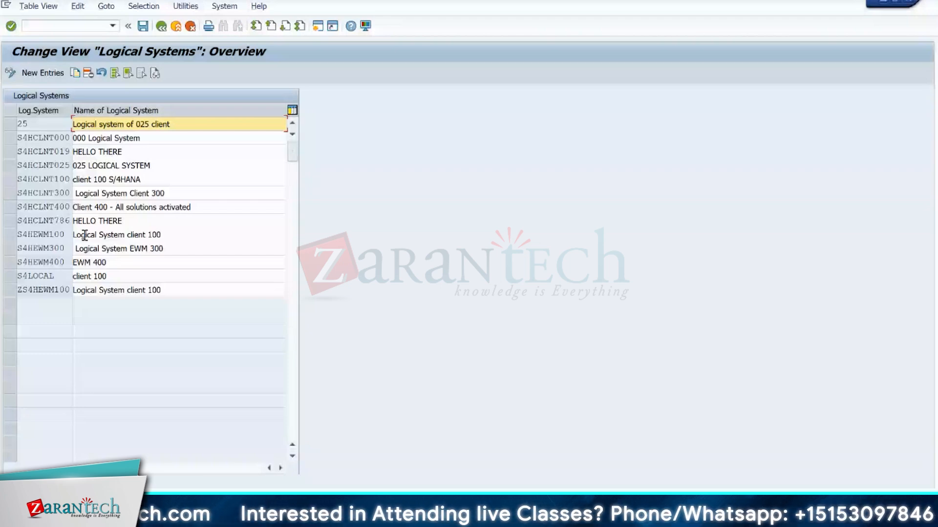
left_click(44, 235)
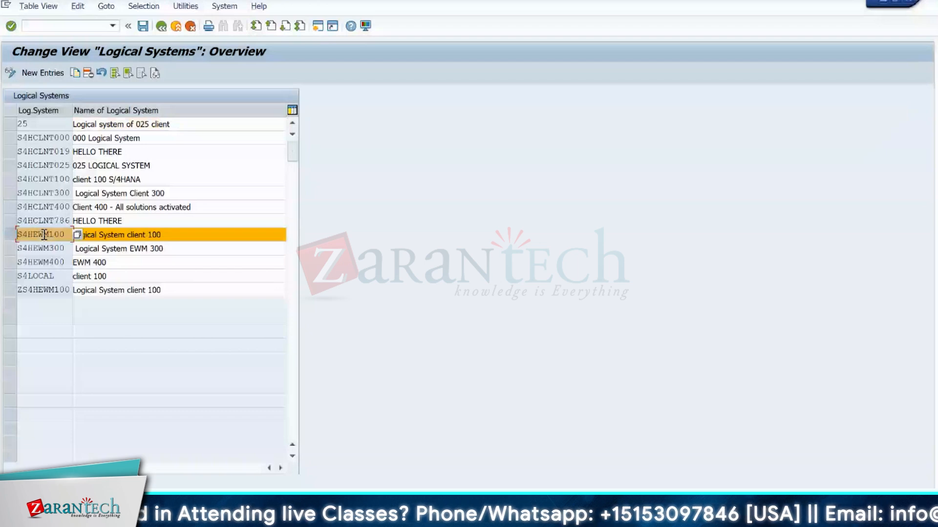
left_click(10, 181)
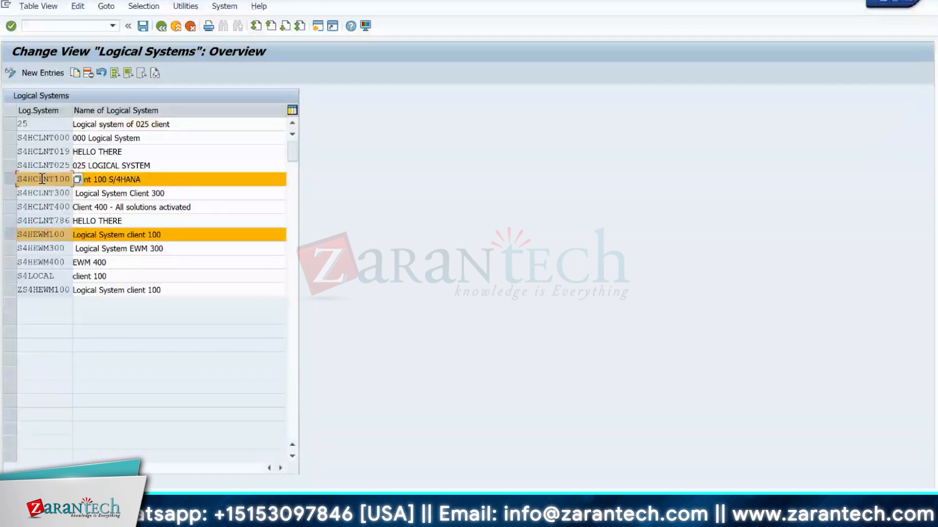
left_click(114, 181)
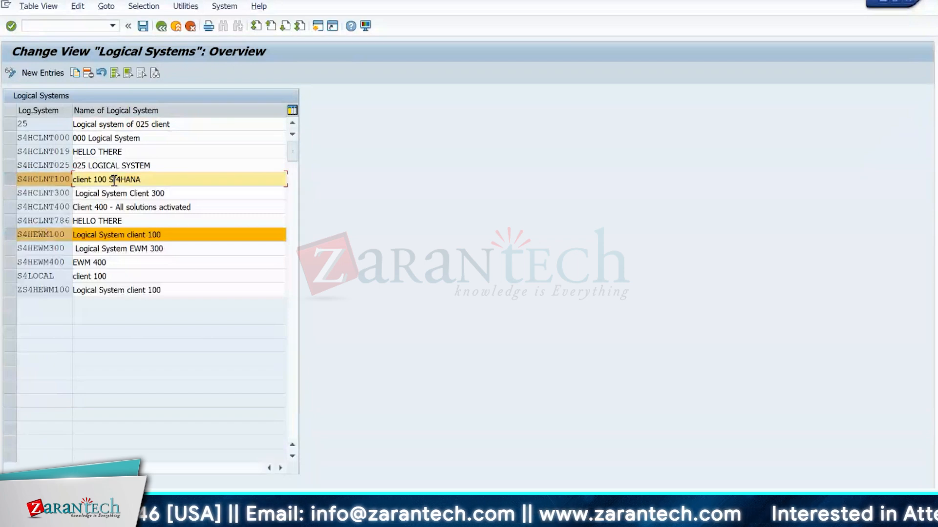
type("/")
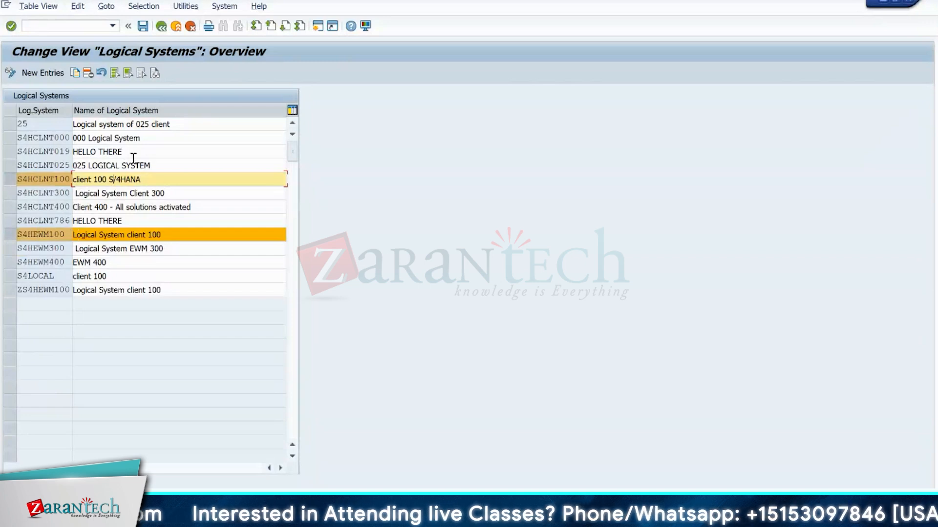
left_click(162, 27)
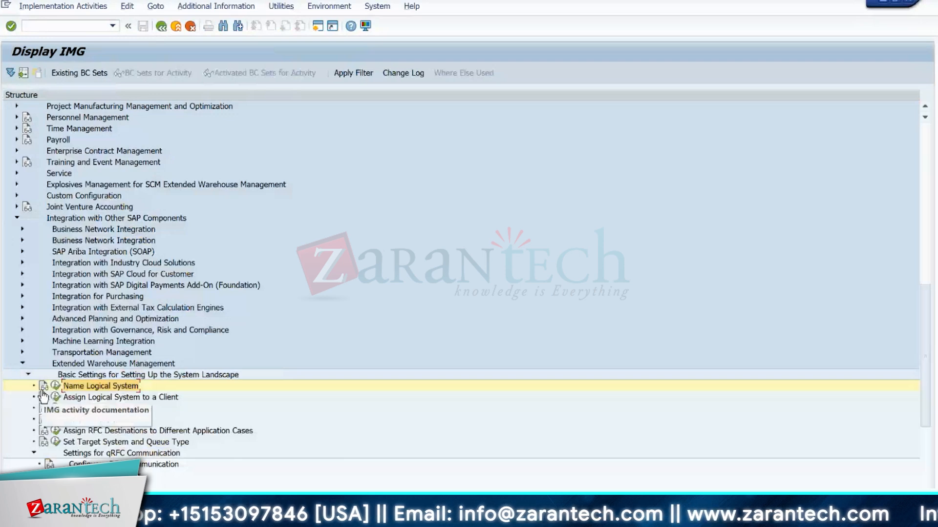
Step: Open the Assign Logical System to a Client activity, check the logical system in client 100's details, and return to the client overview
left_click(56, 397)
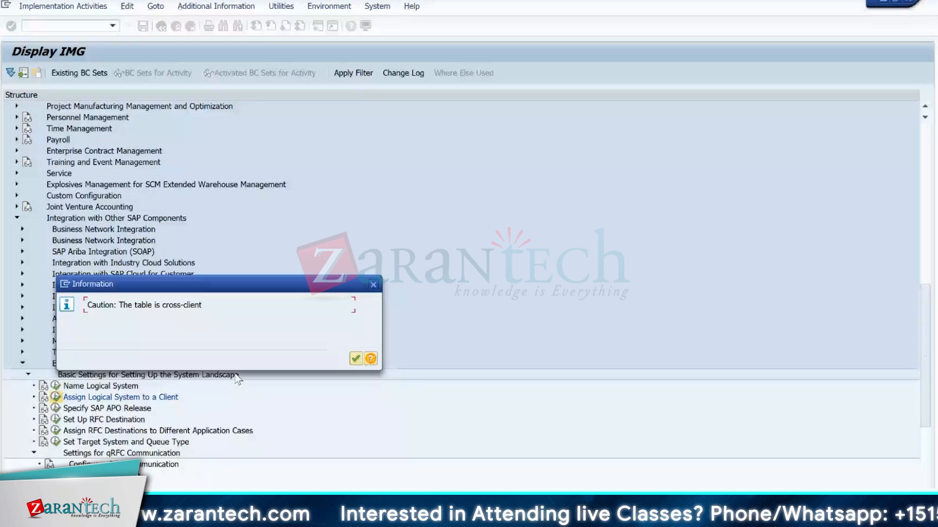
key("Return")
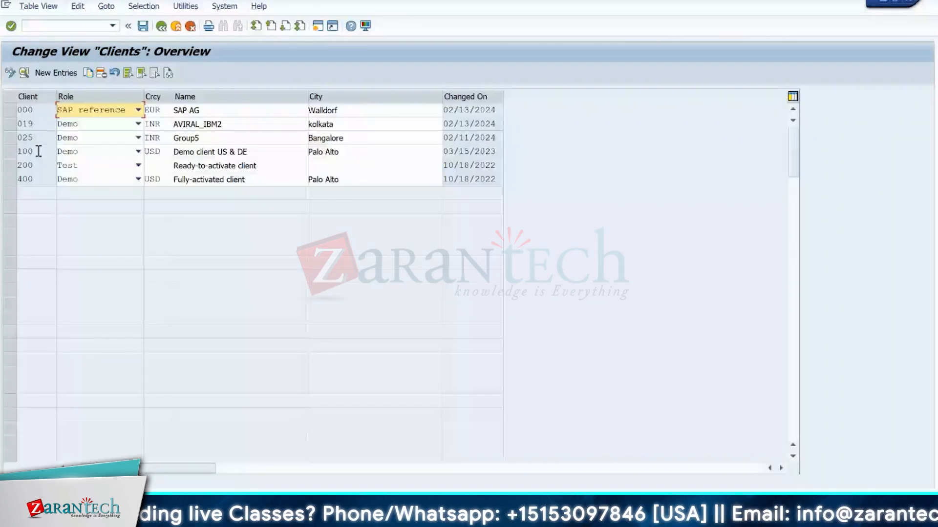
double_click(38, 152)
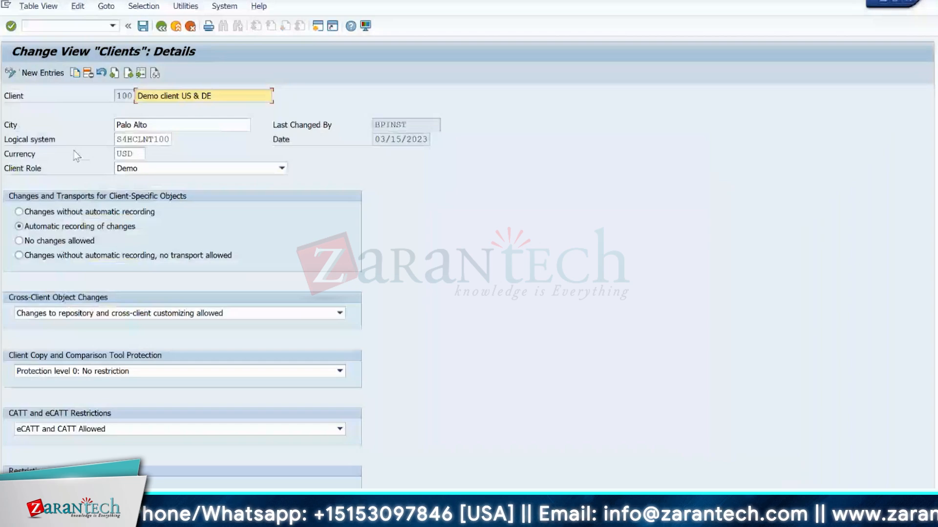
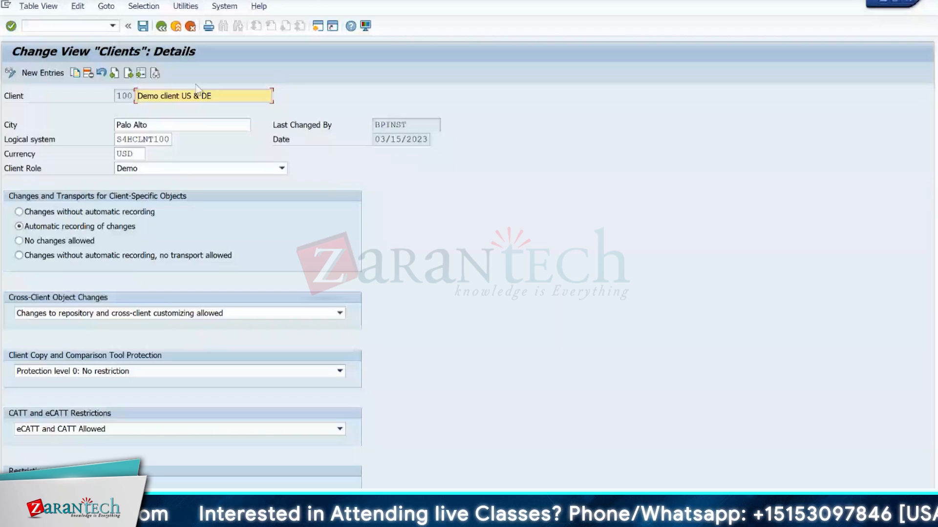
key("F3")
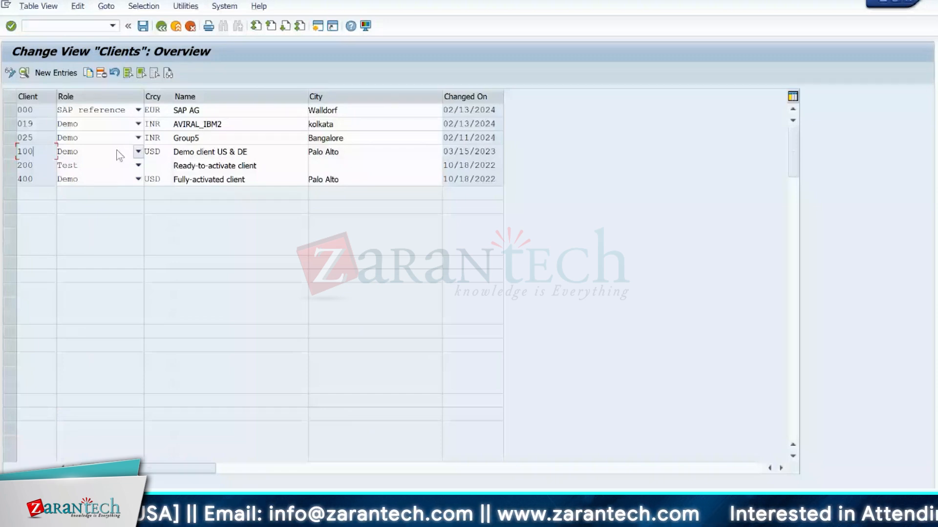
Step: Leave the client overview, check the system type and release of S4HCLNT100 in Specify SAP APO Release, and return to the IMG structure
left_click(161, 27)
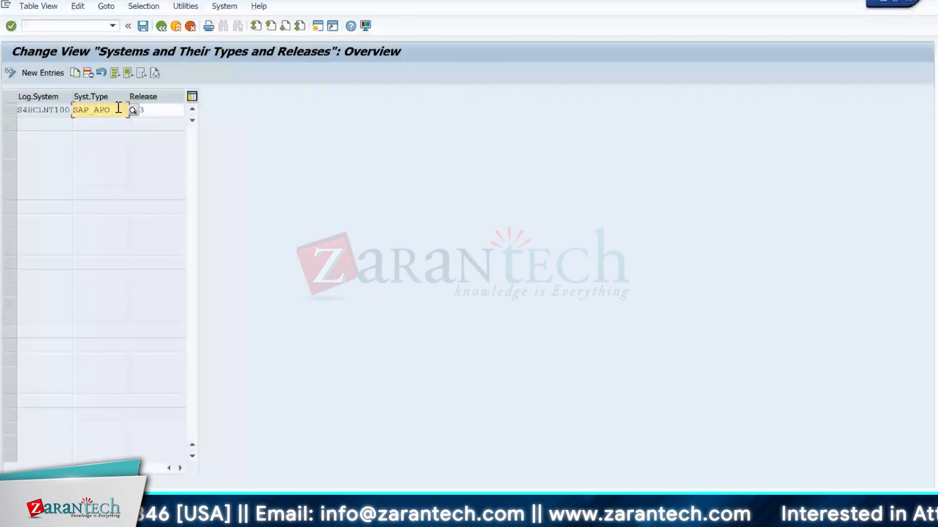
key("Tab")
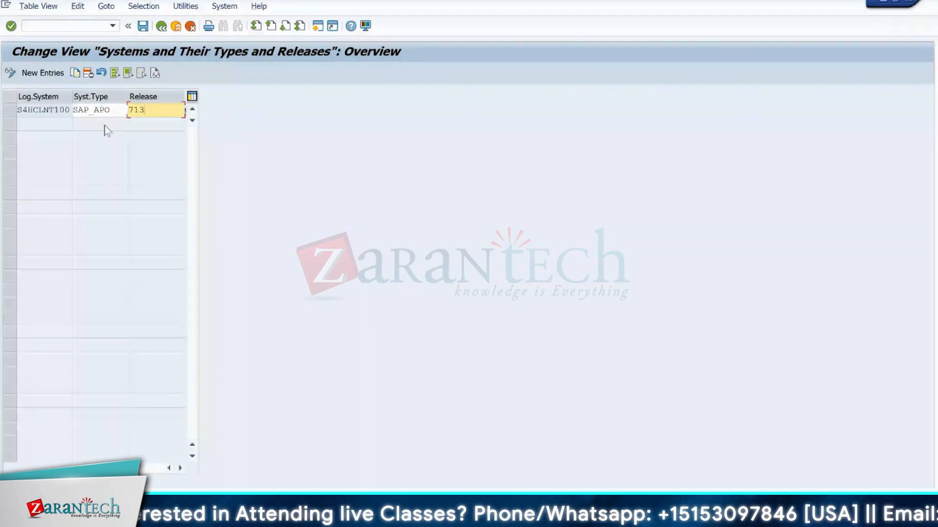
key("Return")
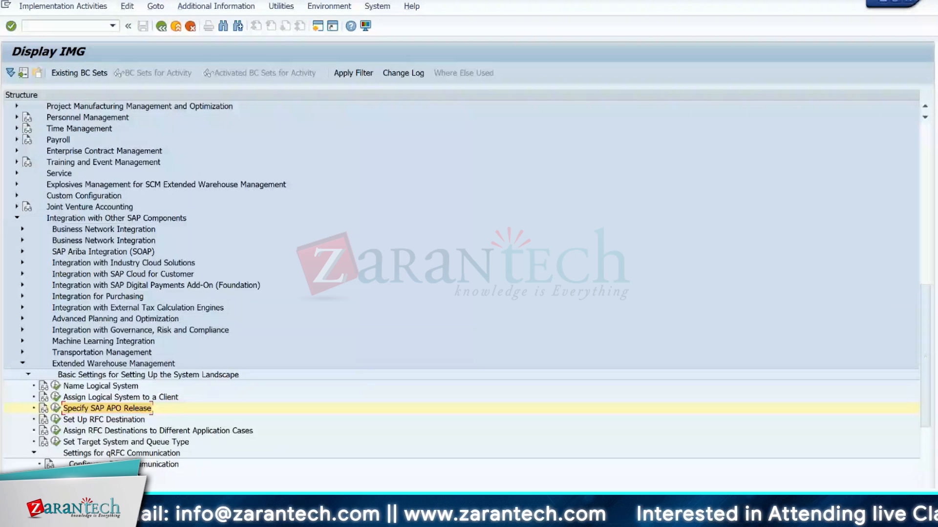
Step: Open the Set Up RFC Destination activity and view the logon and security settings of the ABAP connection S4HCLNT100
left_click(57, 421)
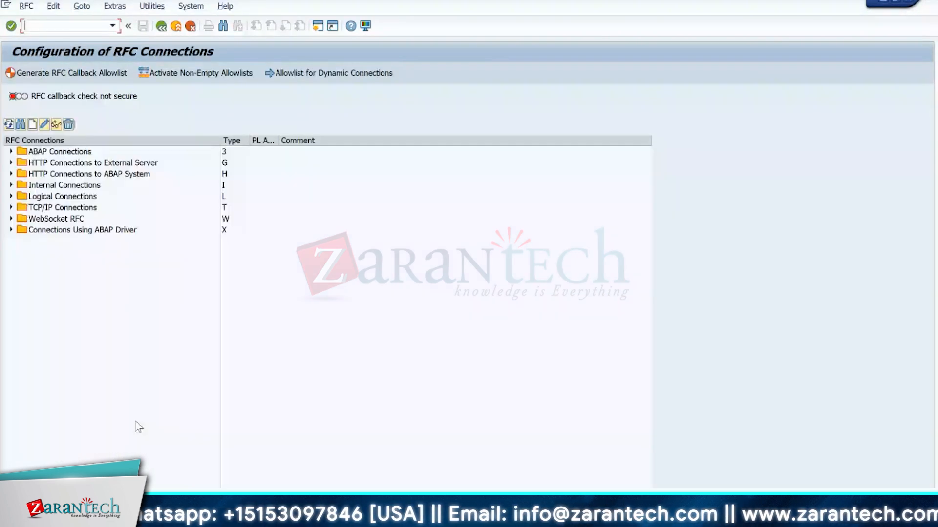
left_click(12, 152)
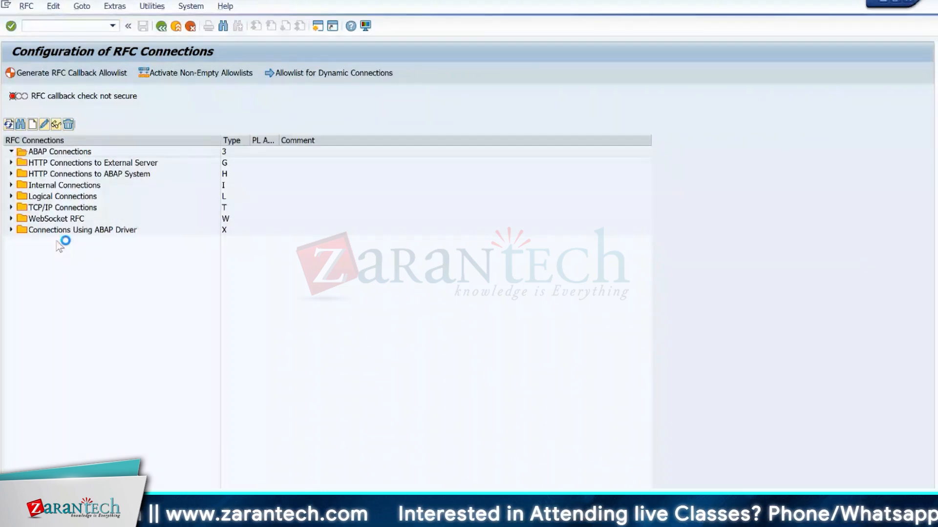
double_click(50, 387)
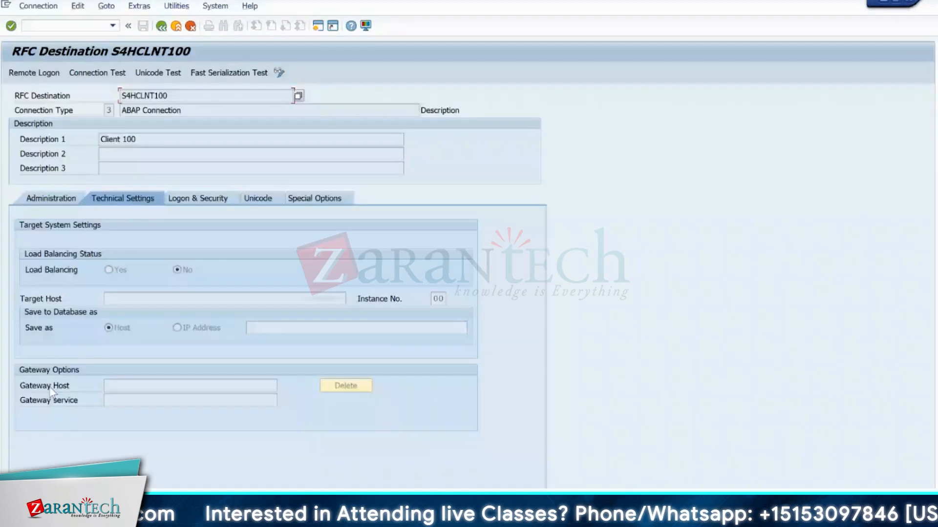
left_click(189, 200)
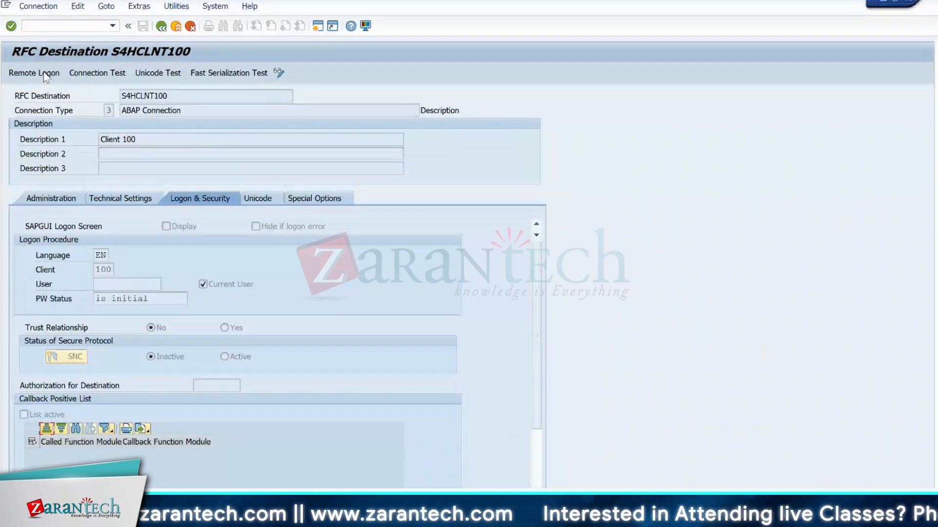
Step: Run a connection test for RFC destination S4HCLNT100 and return to the IMG structure
left_click(98, 74)
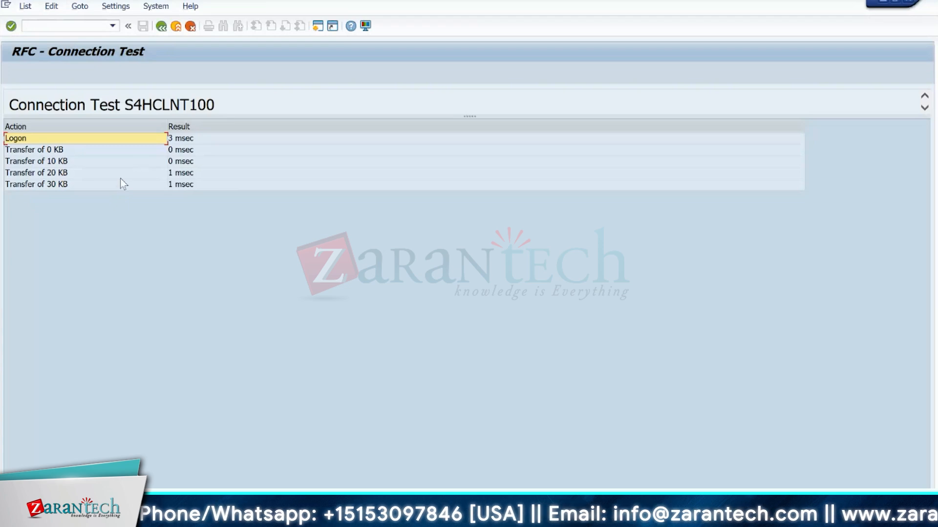
left_click(161, 26)
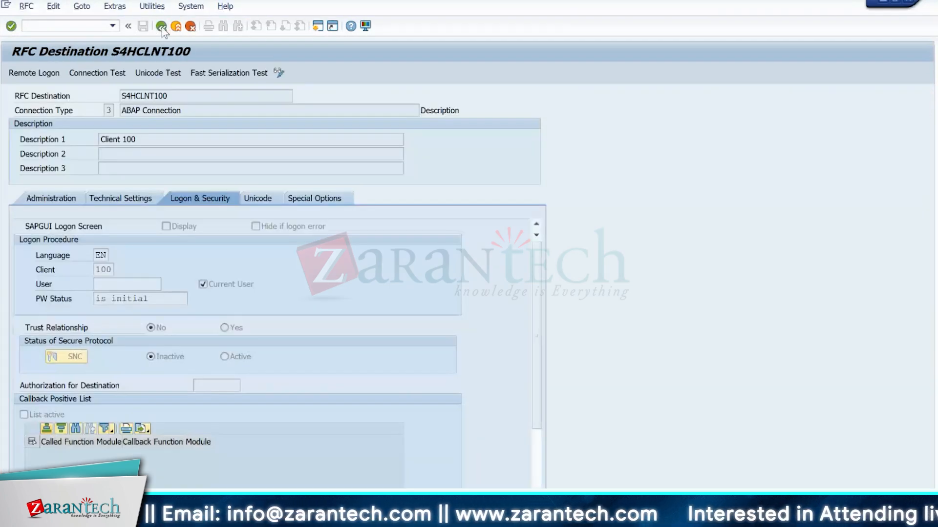
left_click(161, 27)
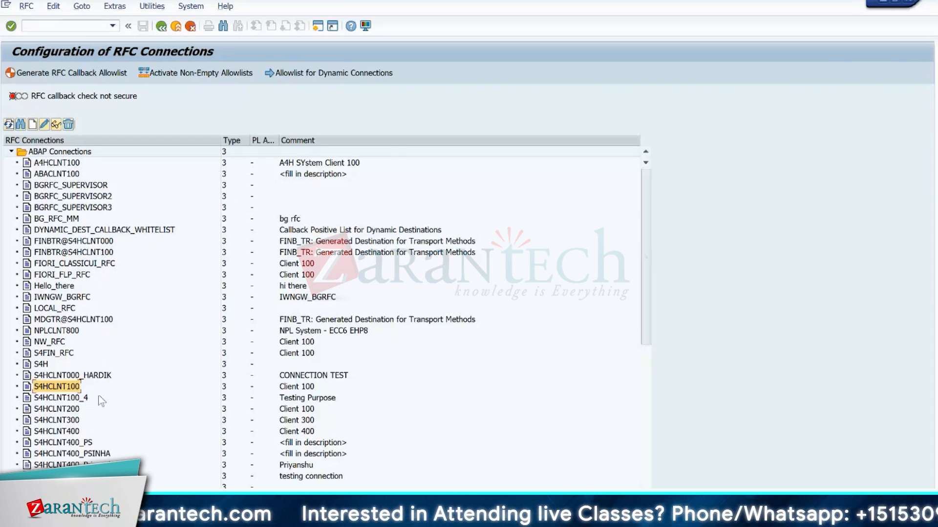
left_click(161, 27)
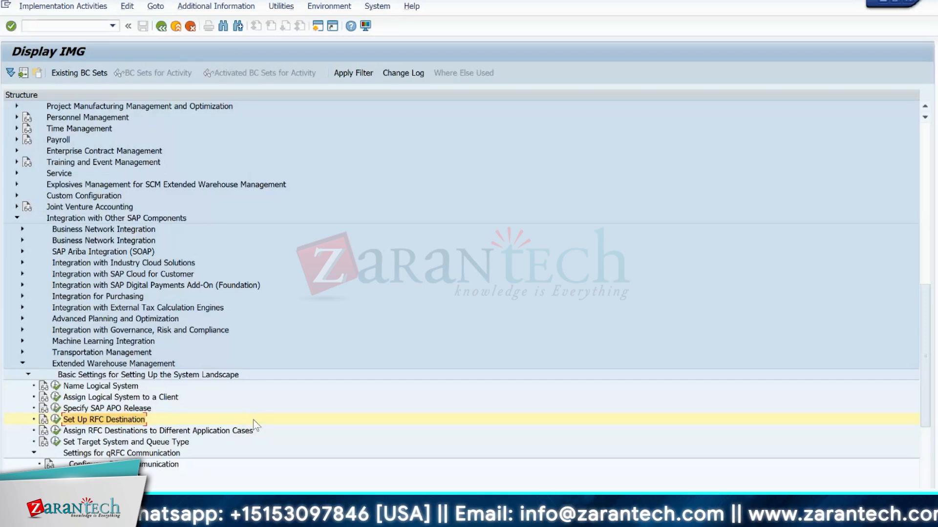
Step: Open the Set Target System and Queue Type activity and review the possible operating modes for logical system S4HCLNT100
left_click(56, 443)
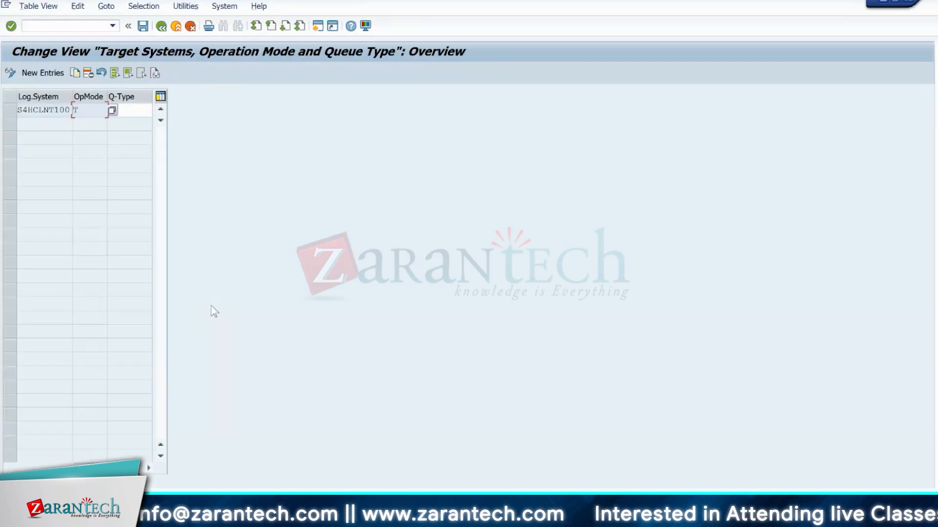
left_click(112, 111)
type("I")
left_click(56, 112)
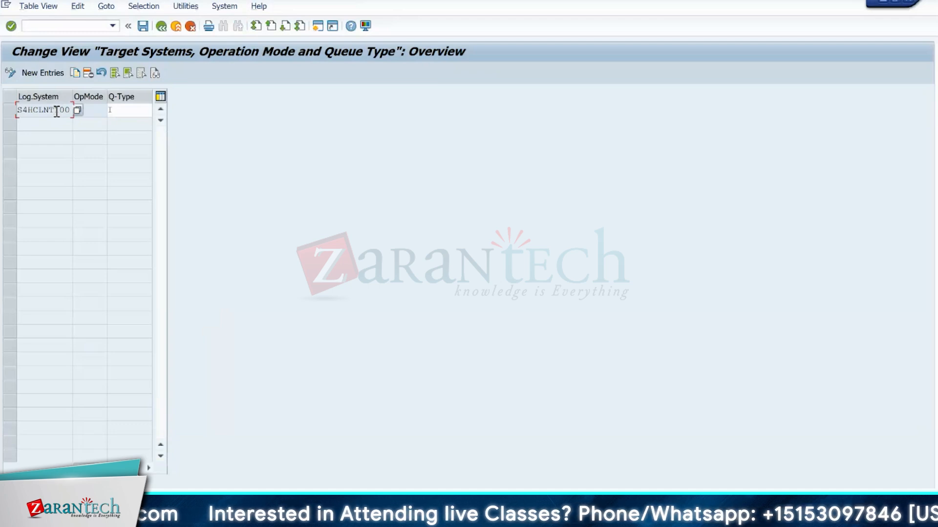
left_click(90, 110)
type("T")
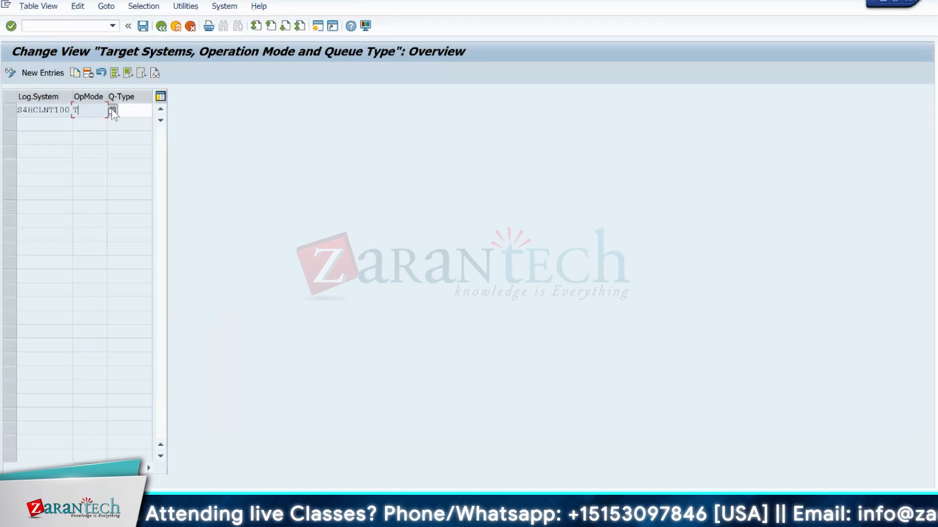
key("Return")
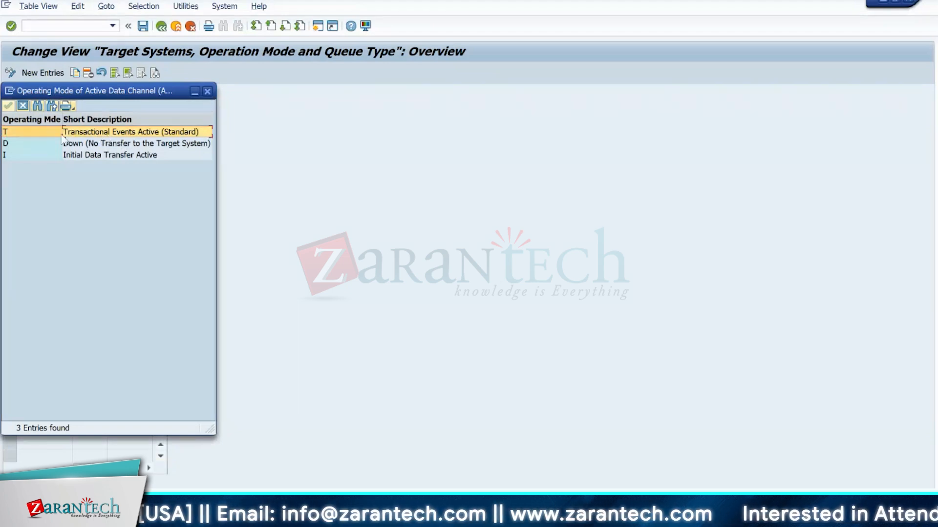
left_click(207, 94)
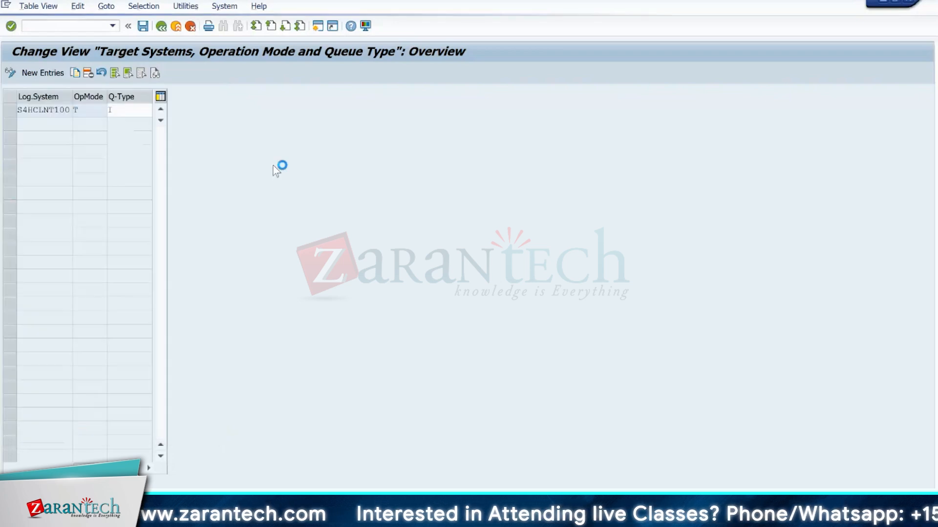
Step: Review the possible queue types for logical system S4HCLNT100, close the value list unchanged, and return to the IMG structure
left_click(130, 112)
type("I")
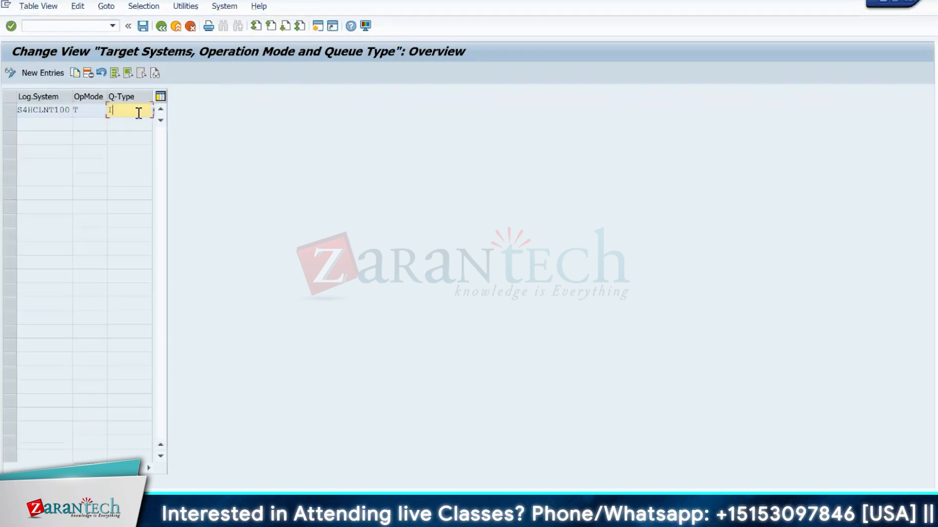
left_click(149, 467)
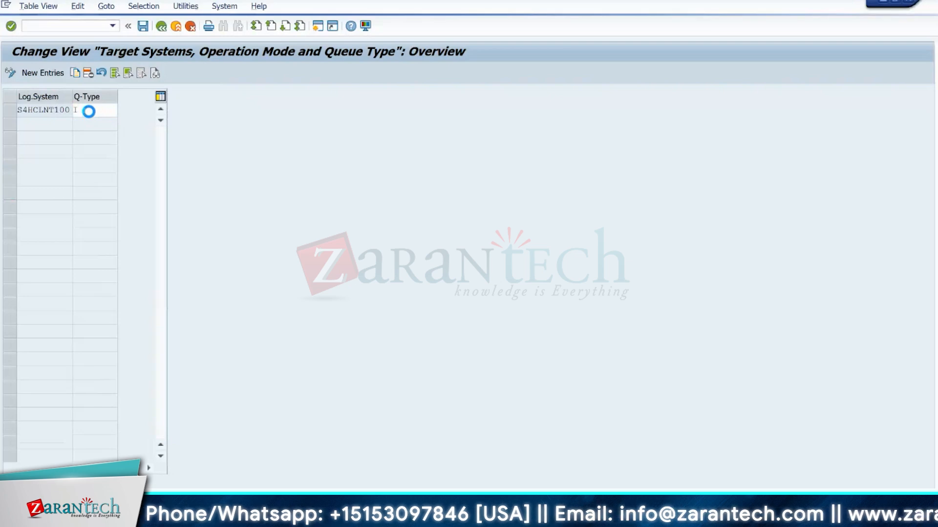
left_click(67, 144)
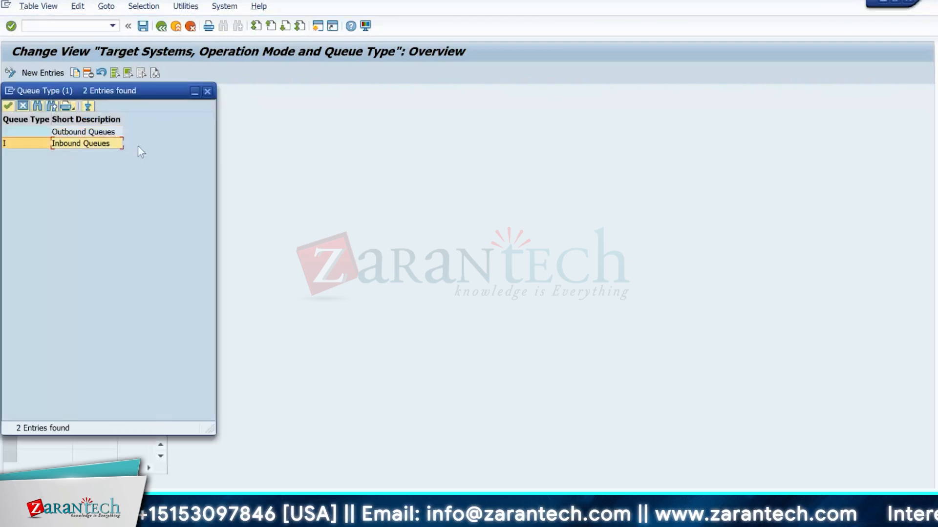
left_click(209, 89)
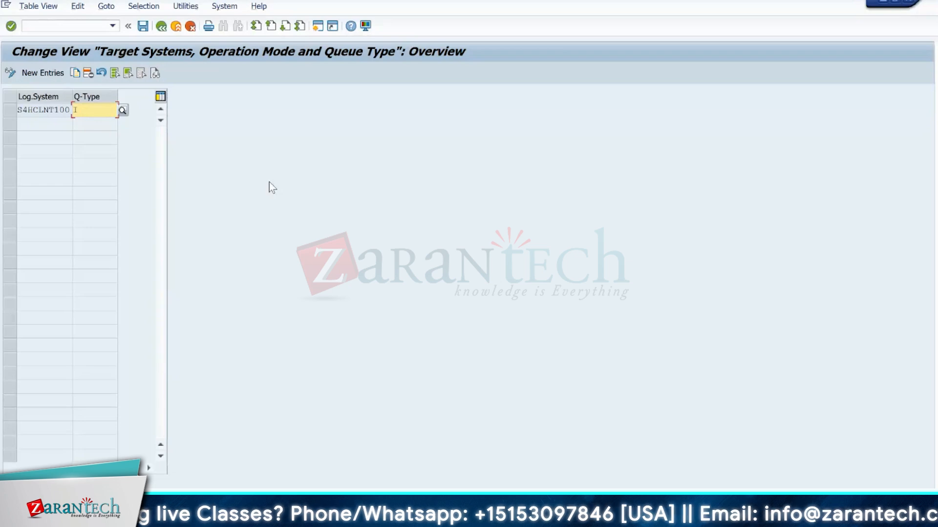
left_click(161, 27)
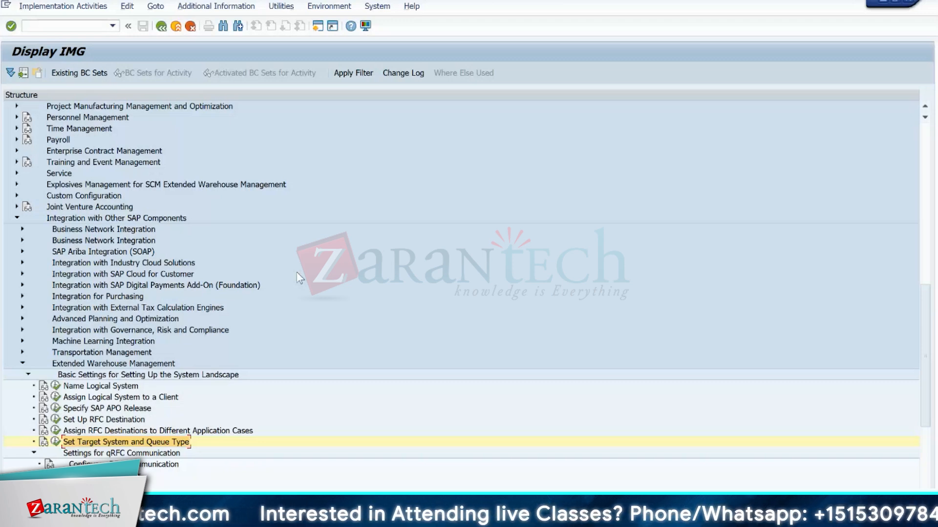
Step: Review the Extended Warehouse Management node under Integration with Other SAP Components, leaving its Basic Settings for Setting Up the System Landscape collapsed
left_click(27, 375)
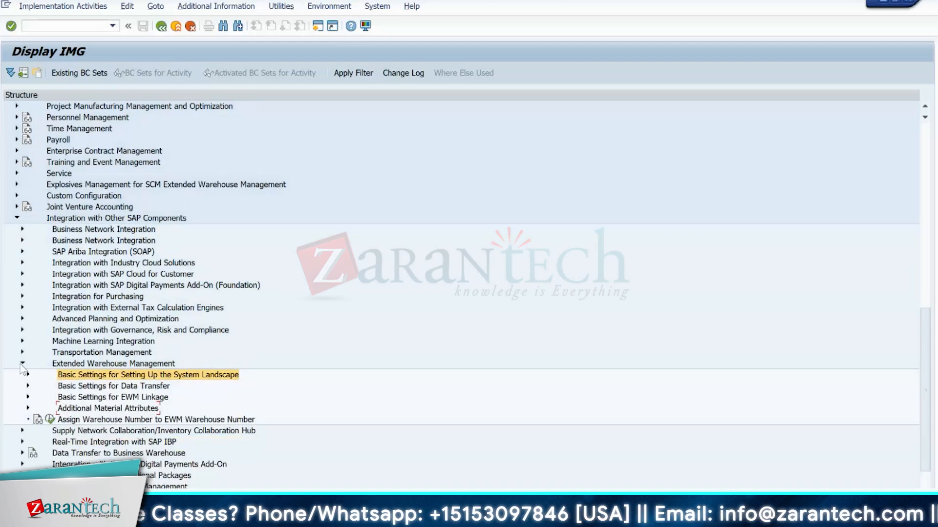
left_click(134, 365)
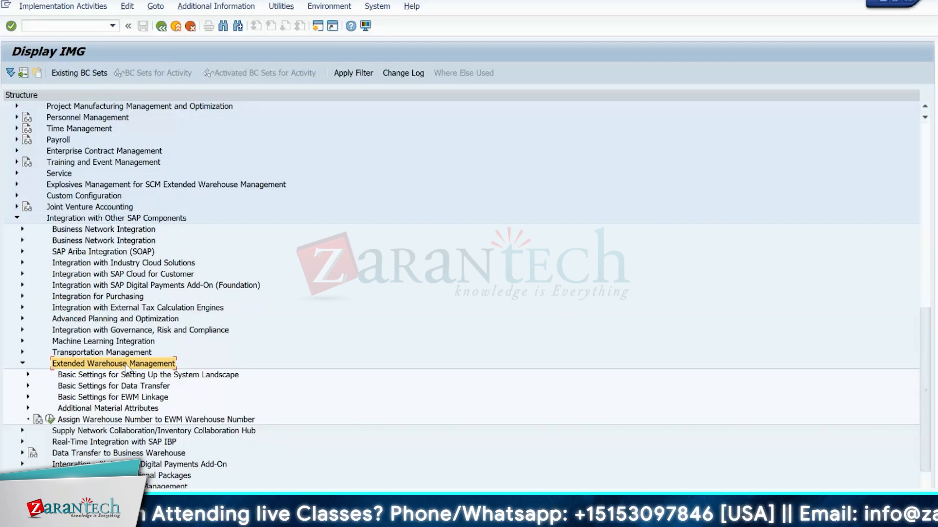
left_click(17, 218)
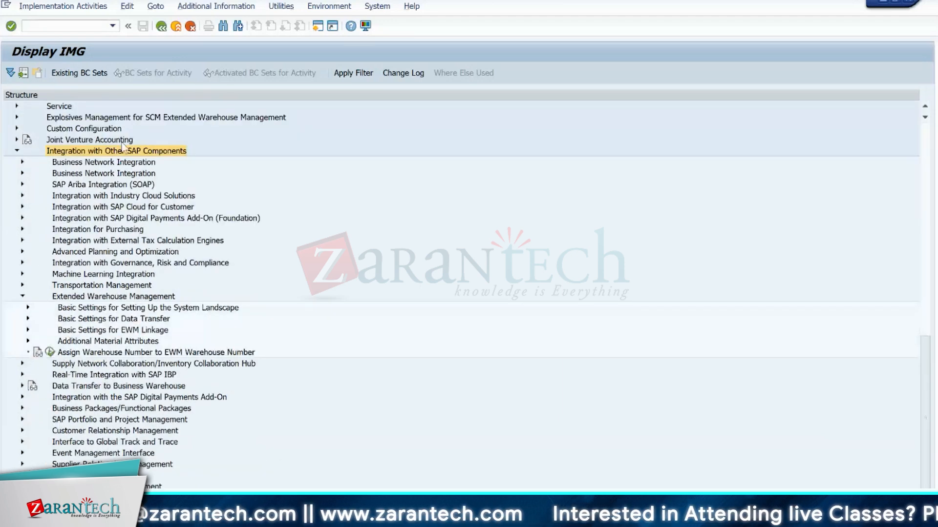
left_click(70, 297)
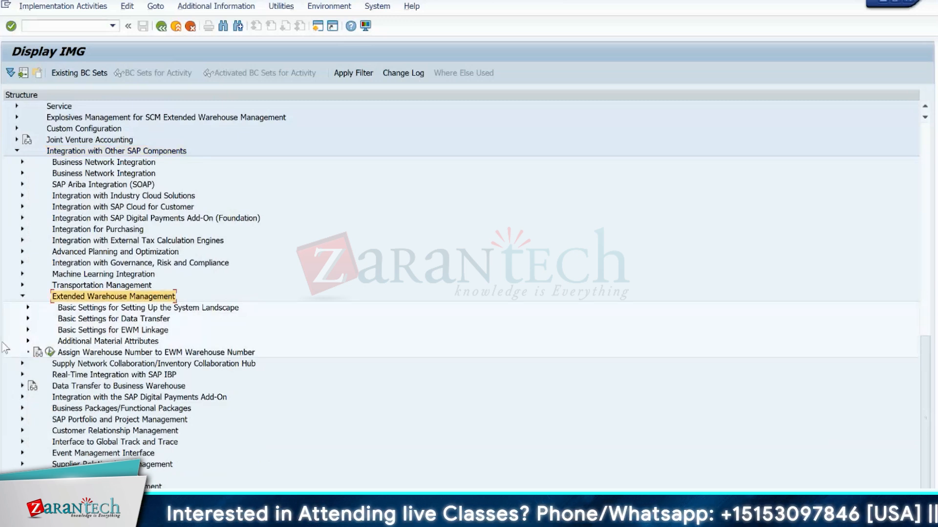
left_click(28, 308)
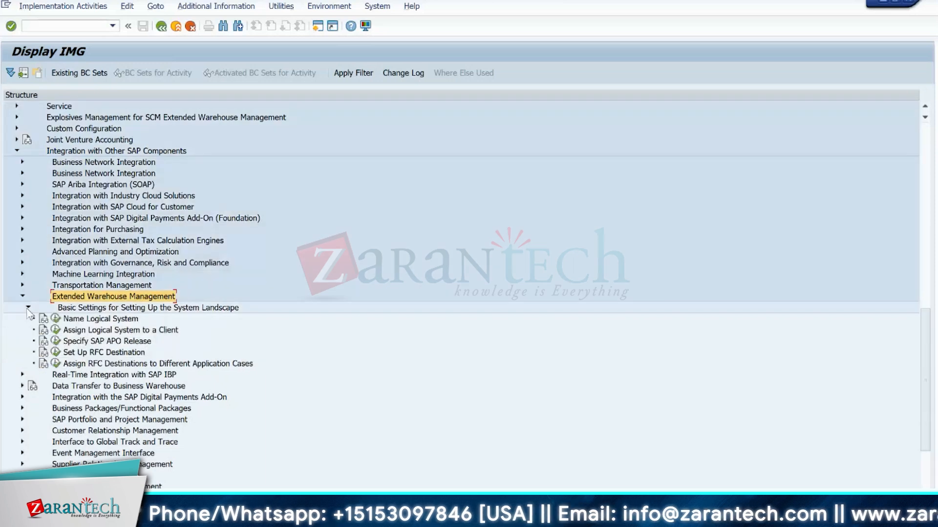
left_click(28, 309)
Step: Expand SCM Extended Warehouse Management down to Extended Warehouse Management, look through its Master Data activities, and collapse Master Data again
scroll(47, 311, "up", 10)
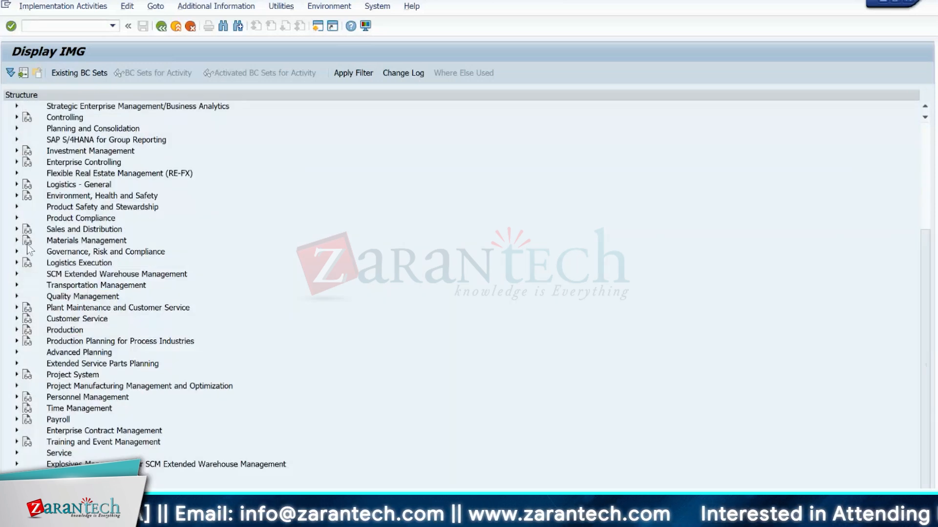
left_click(17, 274)
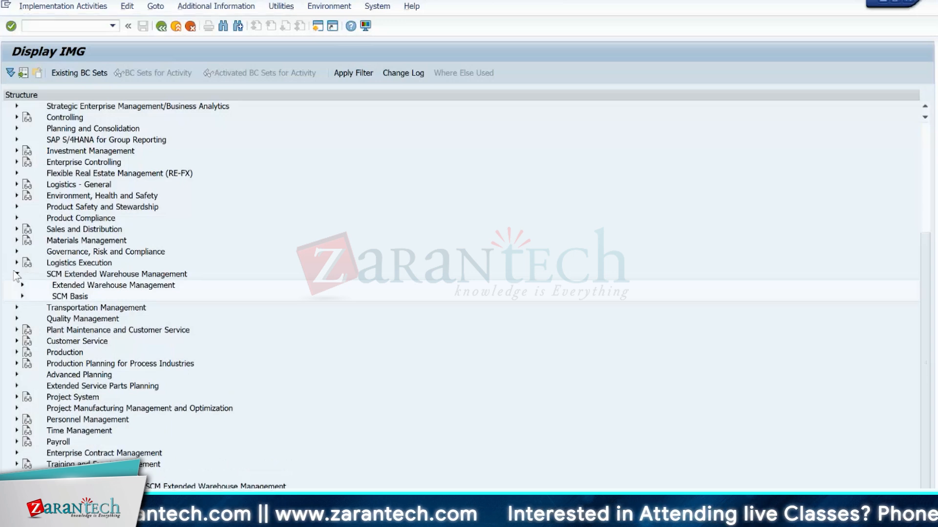
left_click(23, 285)
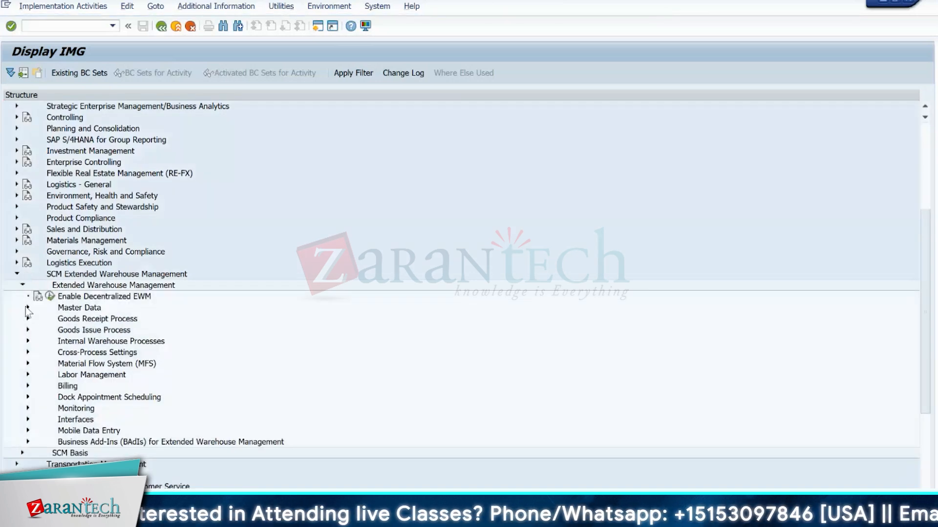
left_click(28, 308)
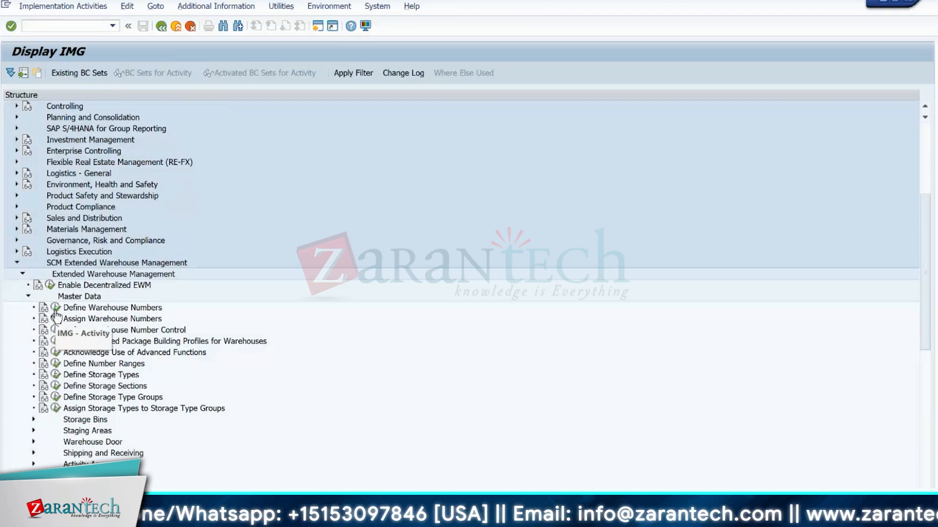
left_click(28, 297)
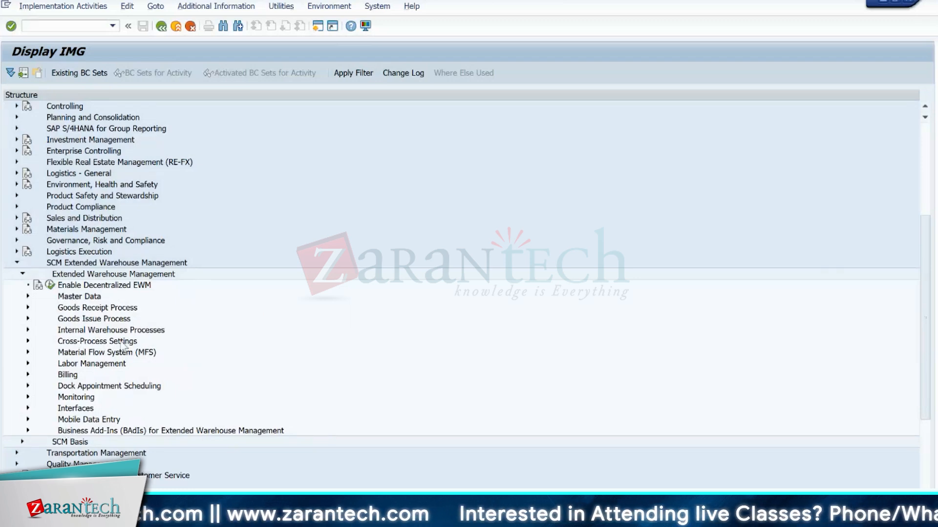
Step: Review the process nodes under Extended Warehouse Management, from Goods Receipt Process through Labor Management to the Business Add-Ins node
left_click(68, 299)
left_click(69, 310)
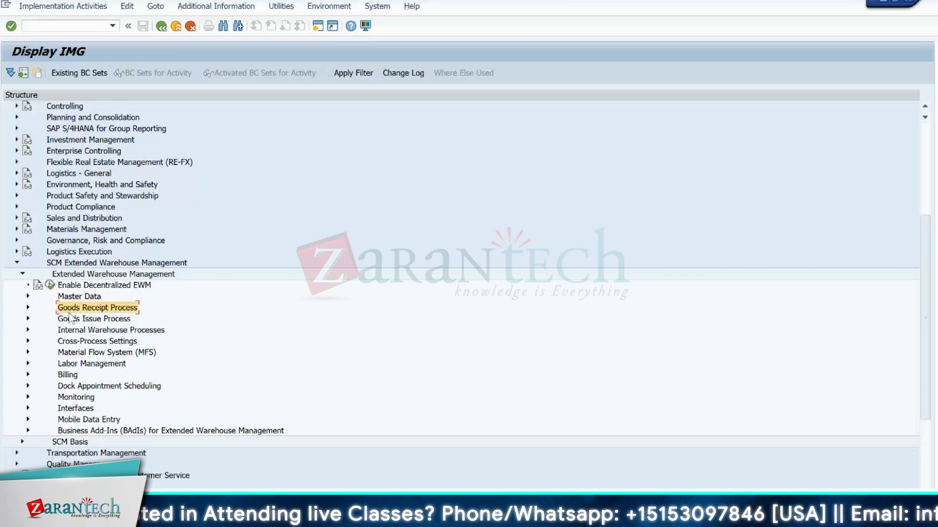
left_click(70, 319)
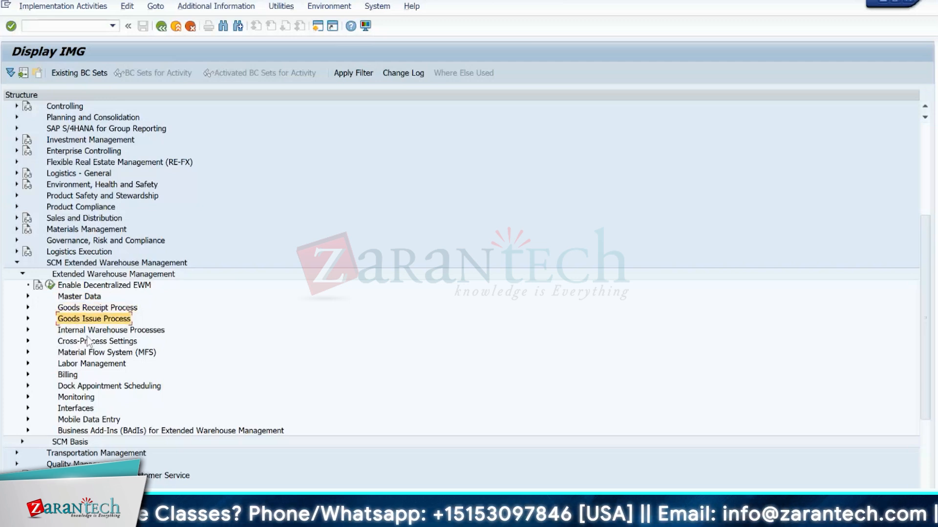
left_click(84, 332)
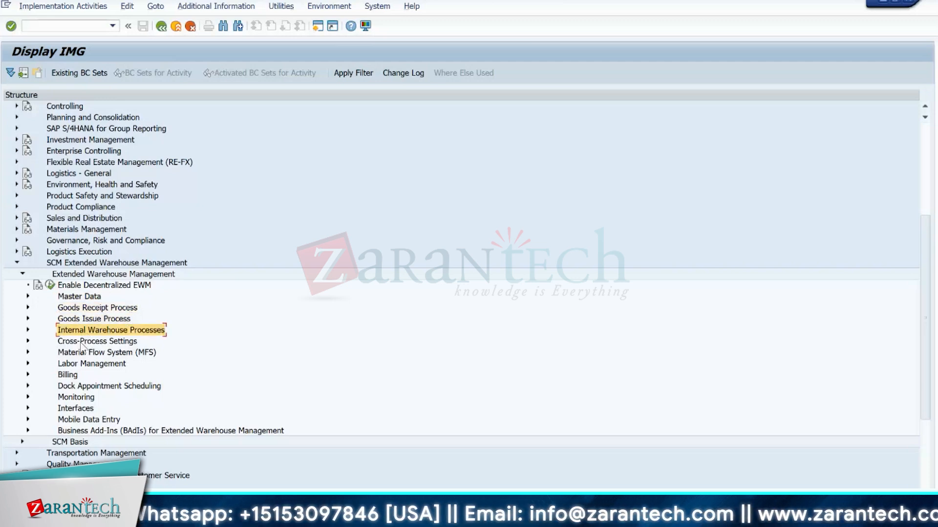
left_click(81, 343)
left_click(83, 353)
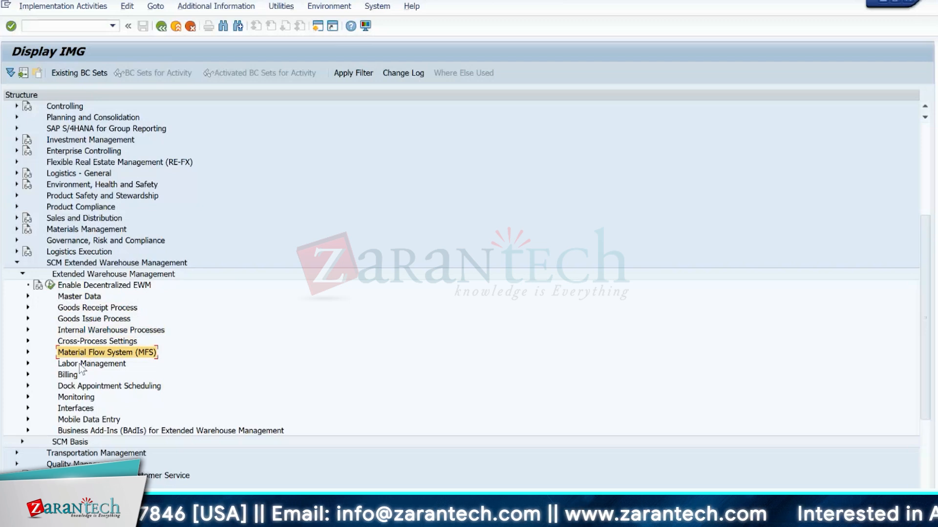
left_click(80, 364)
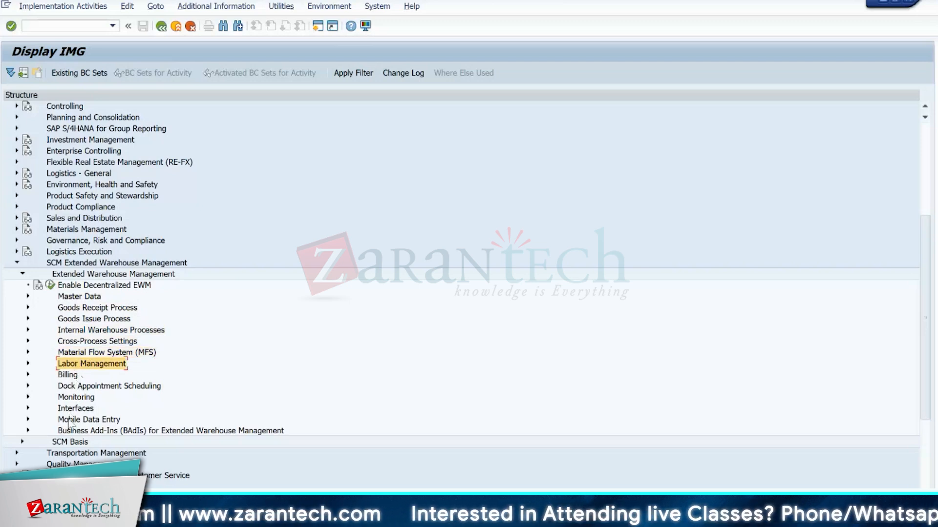
left_click(77, 432)
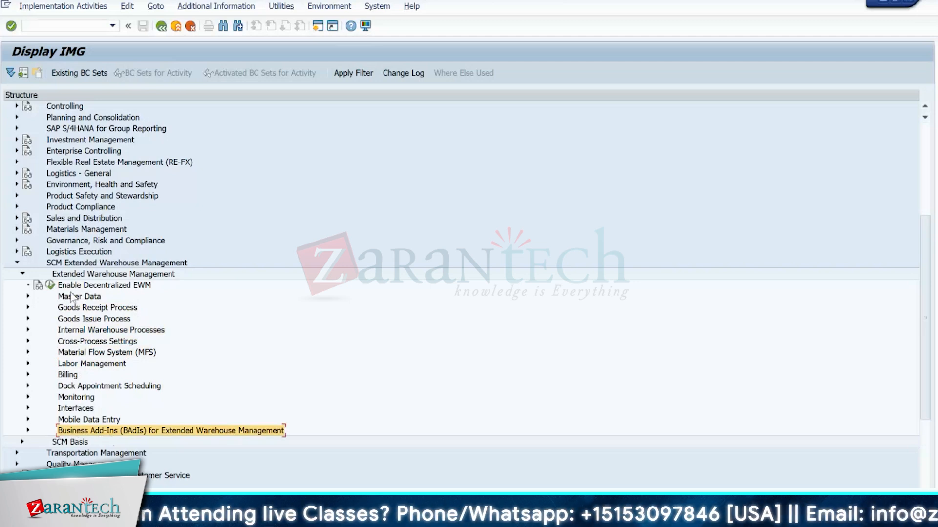
Step: Expand Master Data under Extended Warehouse Management and open the Define Warehouse Numbers activity
left_click(30, 296)
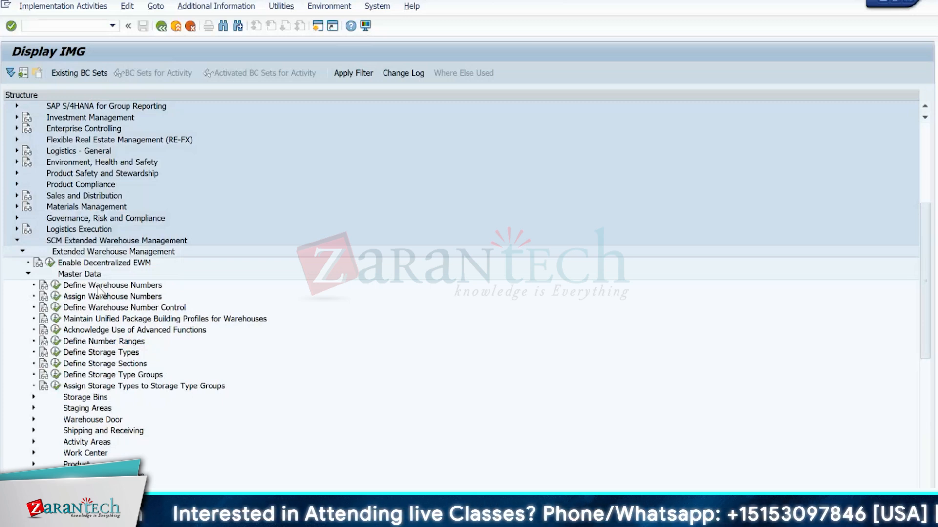
left_click(78, 275)
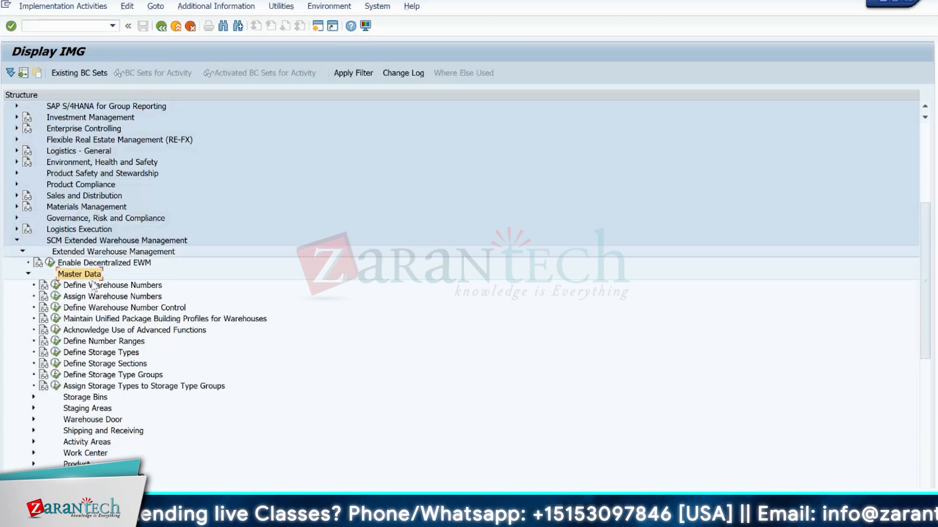
left_click(55, 285)
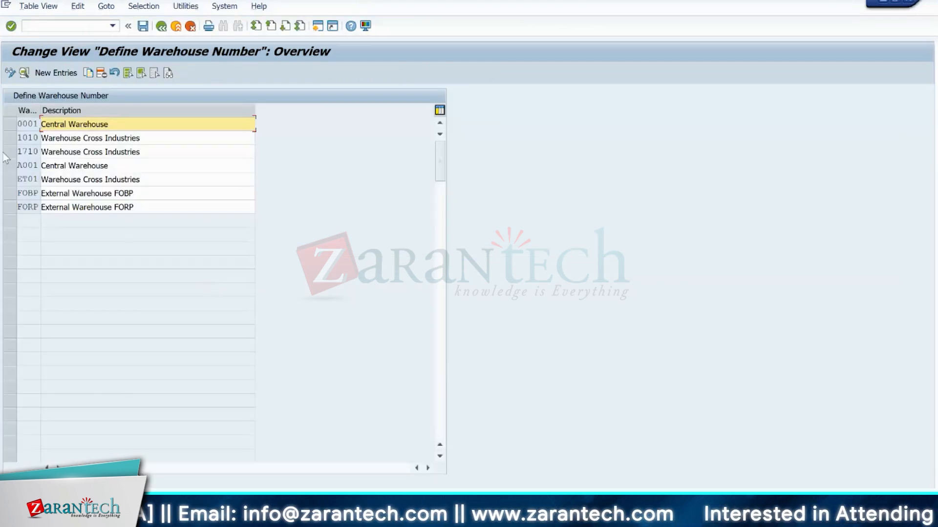
Step: Review the definition and detail view of warehouse number ET01, and return to the IMG structure
left_click(9, 179)
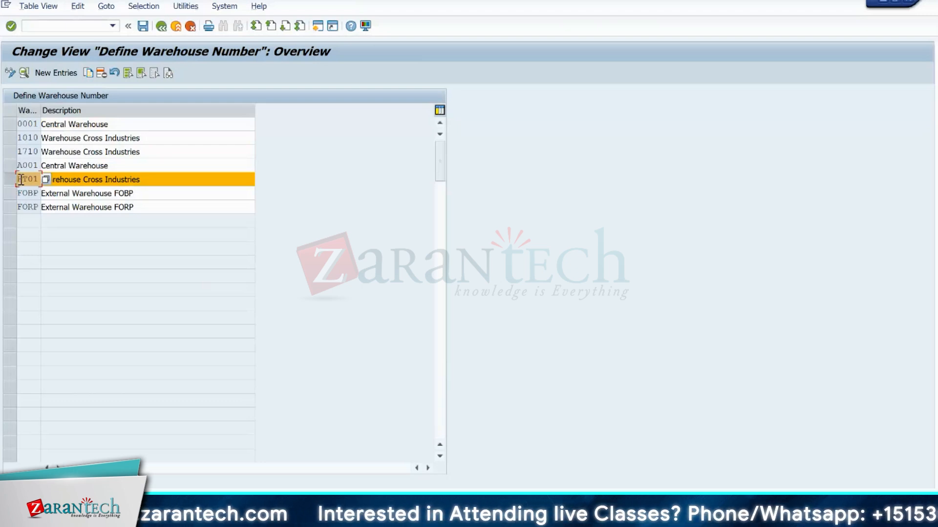
left_click(62, 181)
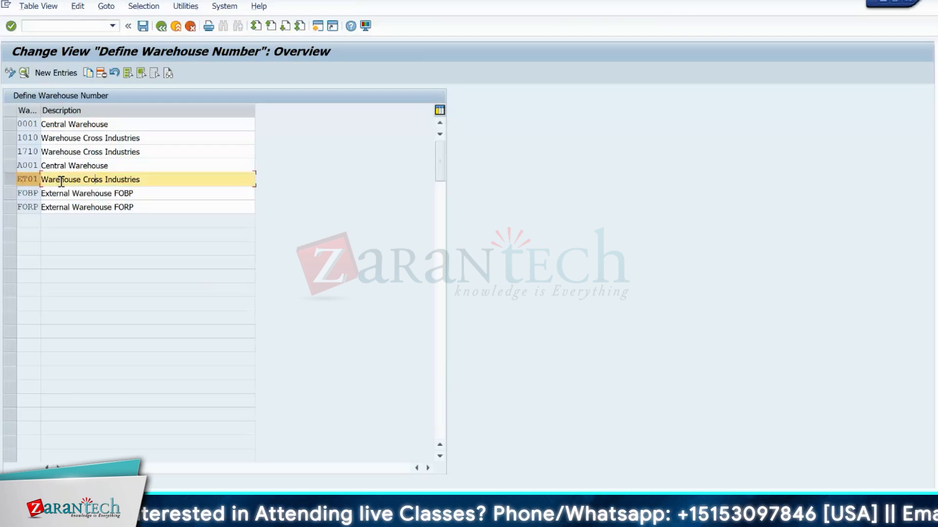
left_click(32, 181)
double_click(31, 182)
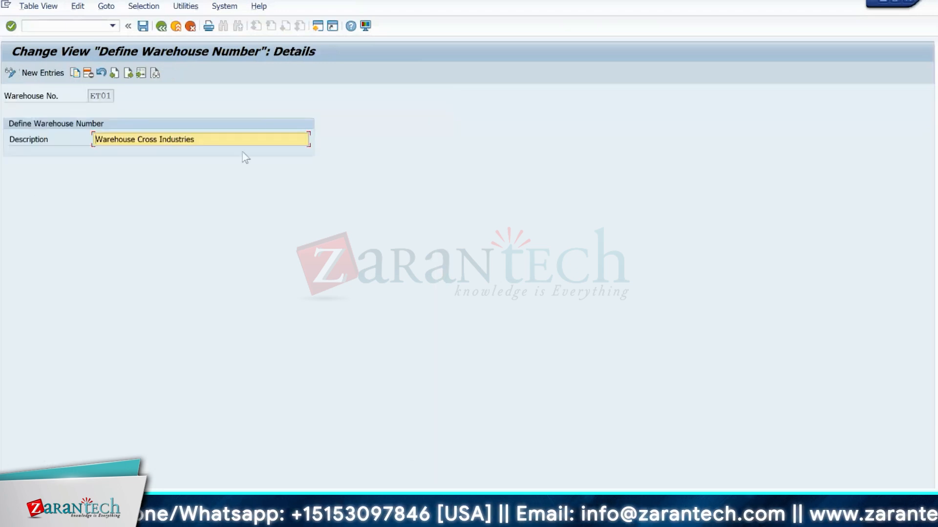
key("F3")
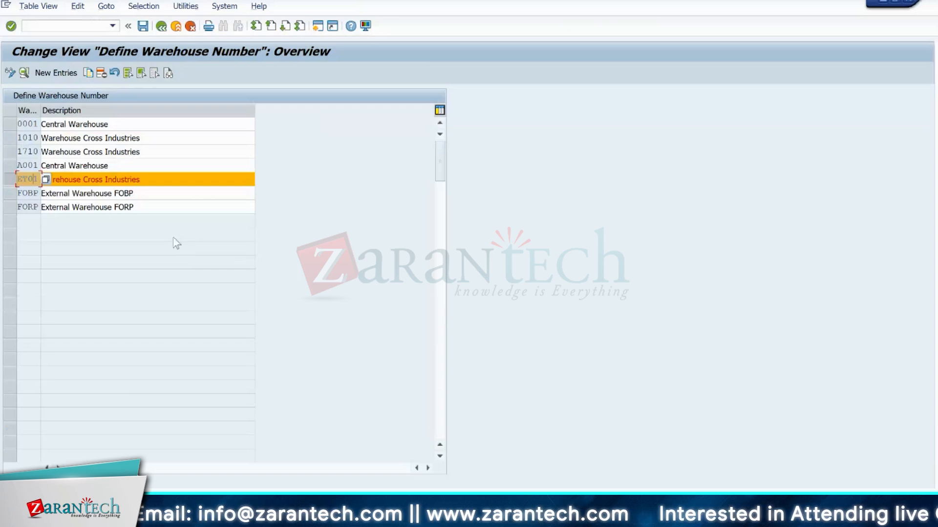
left_click(90, 181)
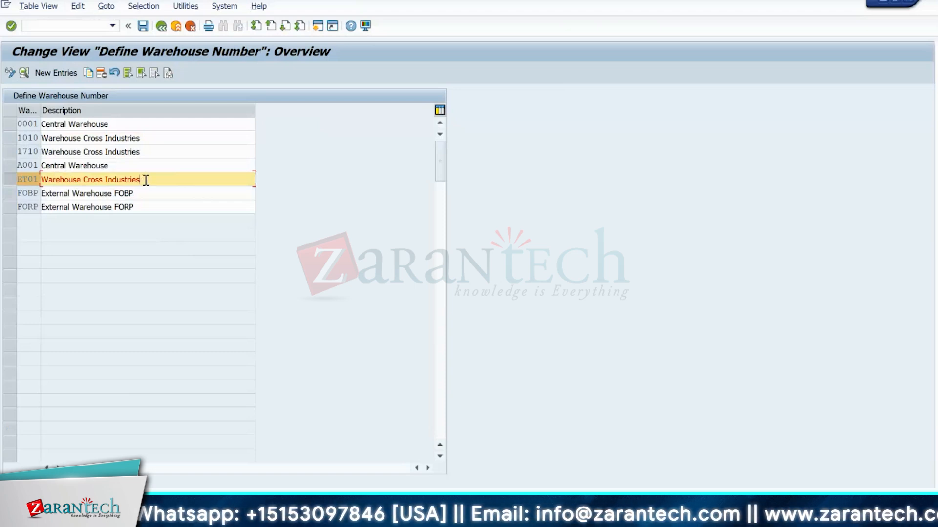
left_click(163, 30)
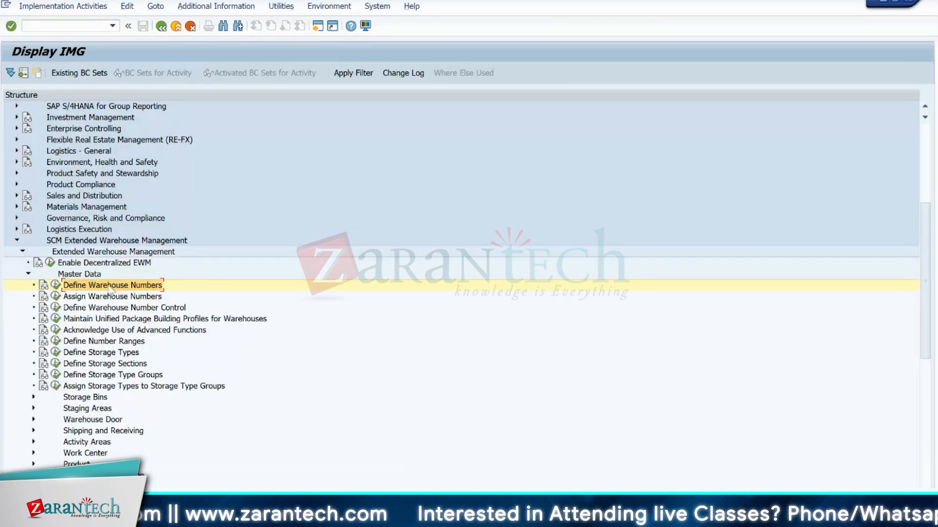
Step: Open the Assign Warehouse Numbers activity with warehouse number ET01 as the work area
left_click(55, 286)
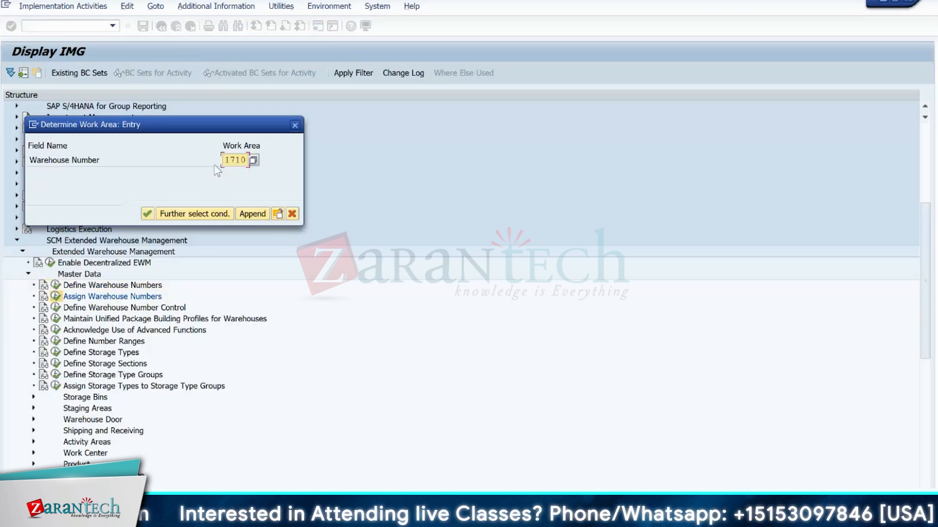
key("Delete")
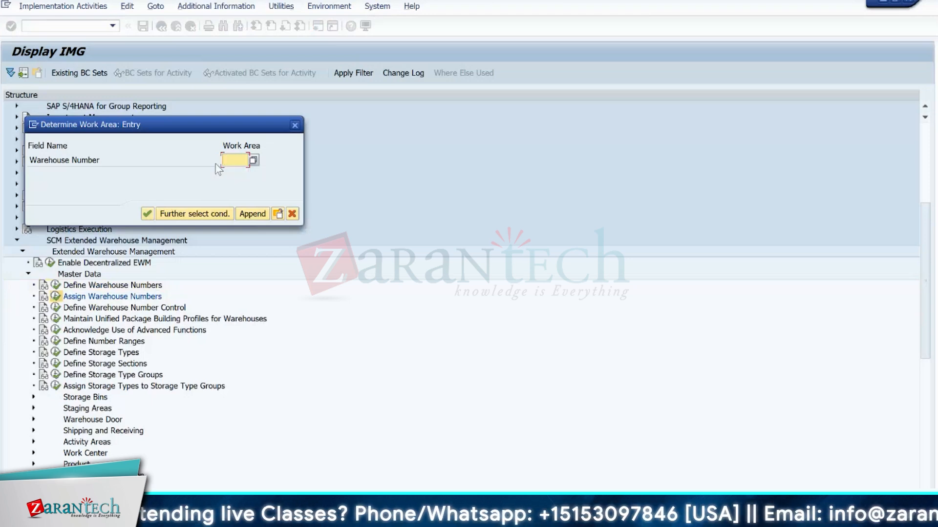
type("et")
left_click(234, 172)
key("Return")
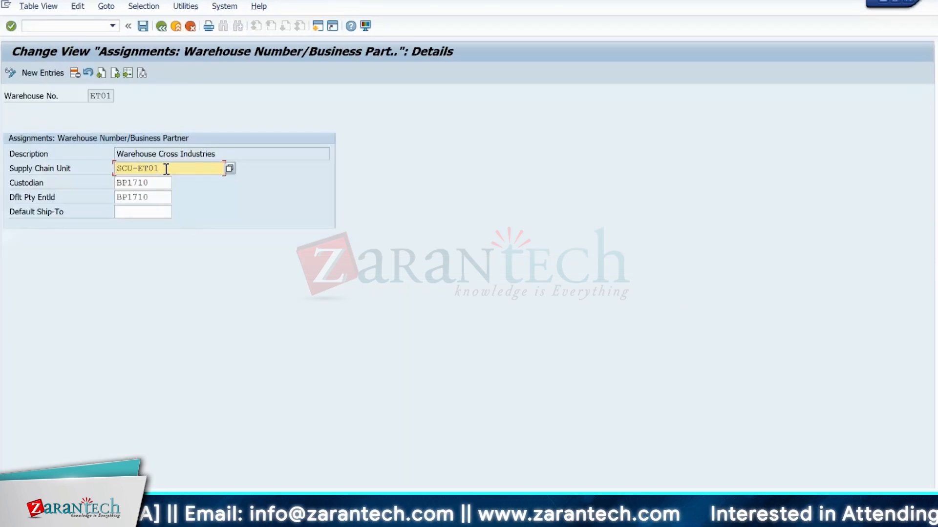
Step: Review the custodian and supply chain unit assigned to warehouse ET01
left_click(156, 185)
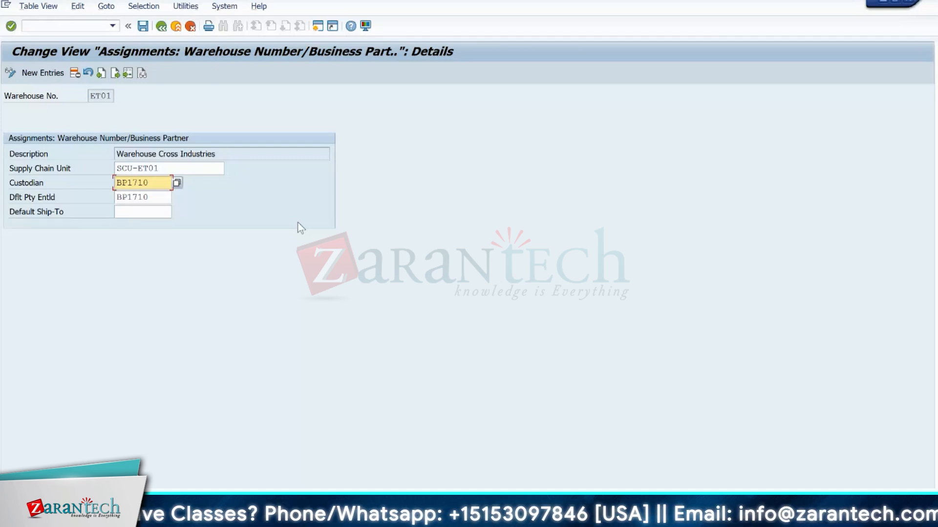
left_click(168, 170)
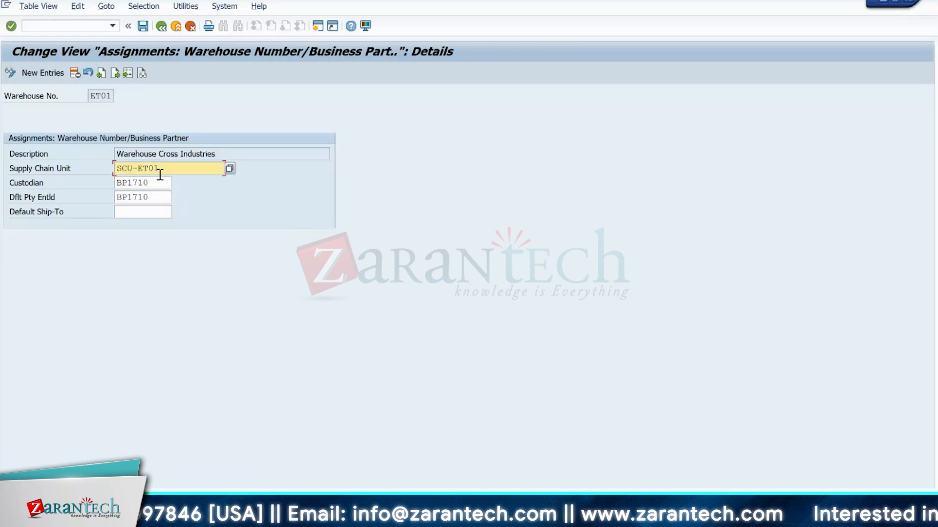
left_click_drag(156, 170, 115, 168)
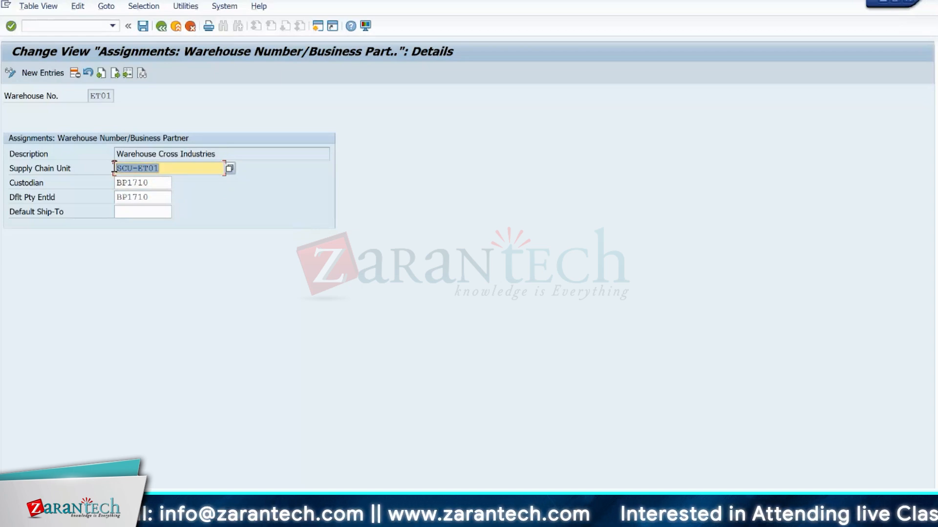
left_click(116, 168)
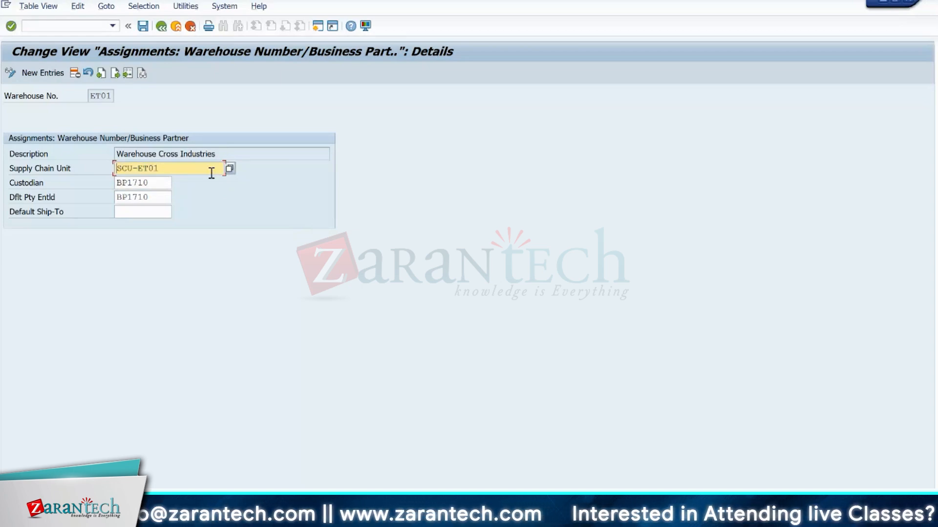
left_click(61, 26)
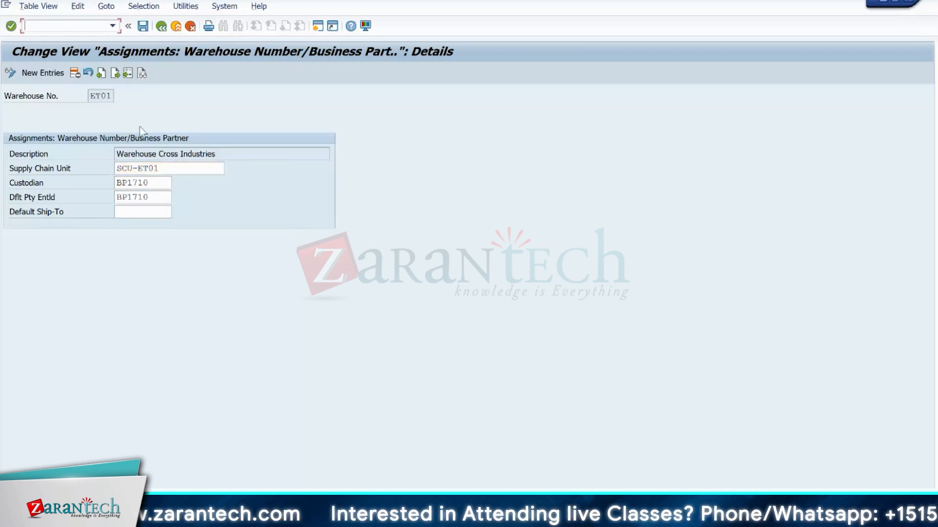
Step: Copy the supply chain unit SCU-ET01 and open transaction /scmb/scumain in a new session with /o/scmb/scumain
left_click(162, 169)
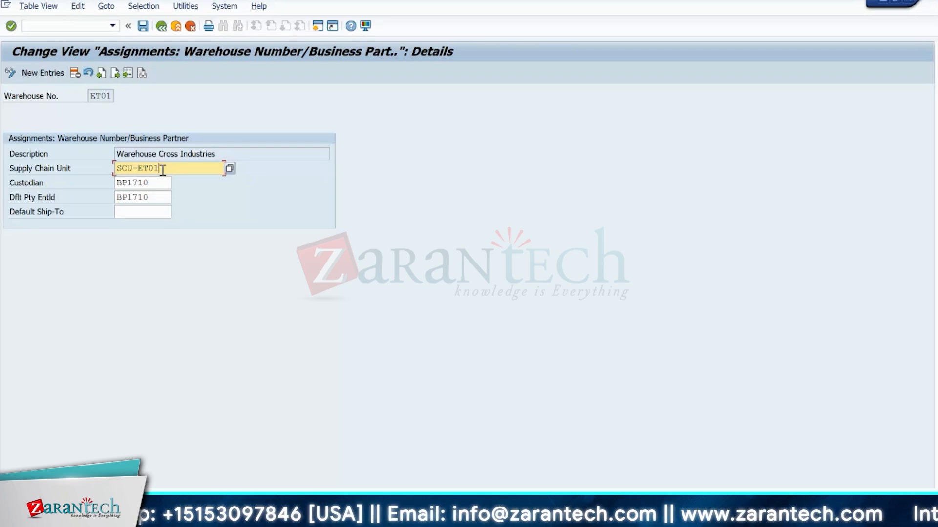
left_click_drag(163, 170, 117, 167)
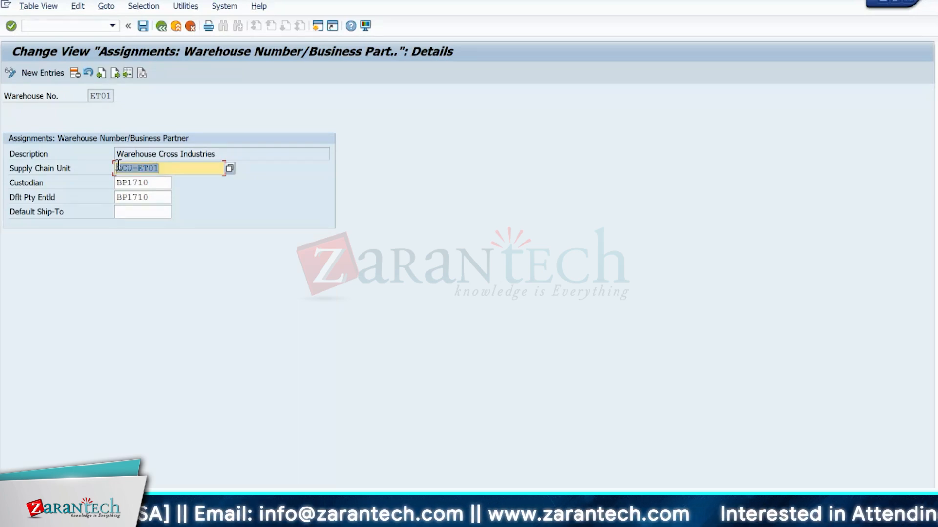
key("ctrl+c")
left_click(61, 28)
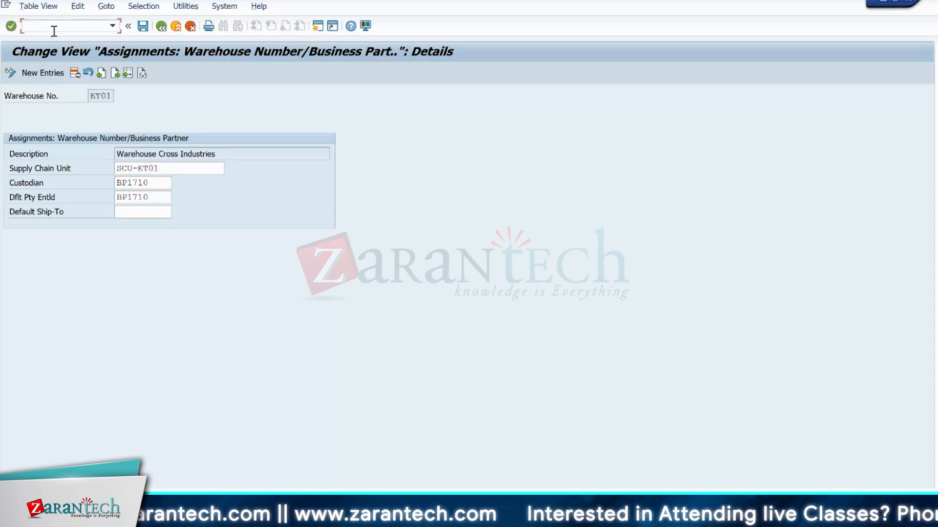
type("/o/")
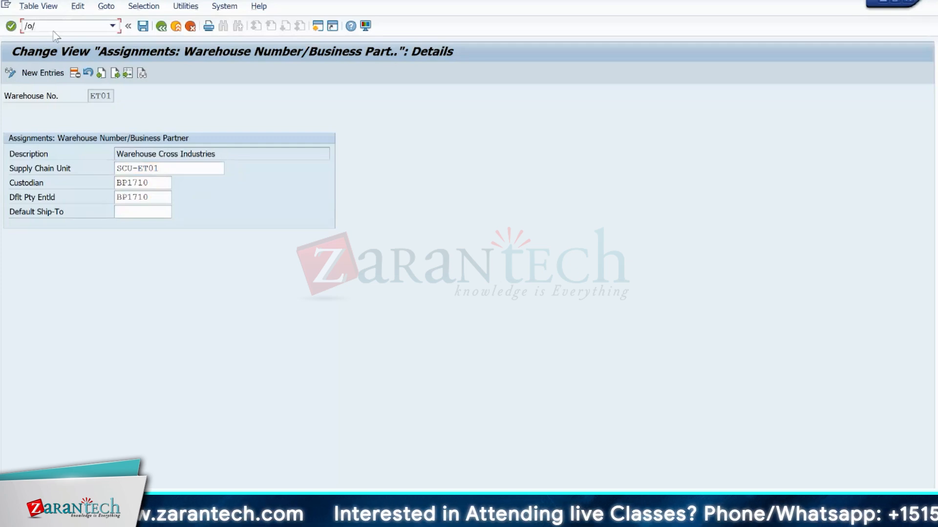
type("scmb/scumain")
key("Return")
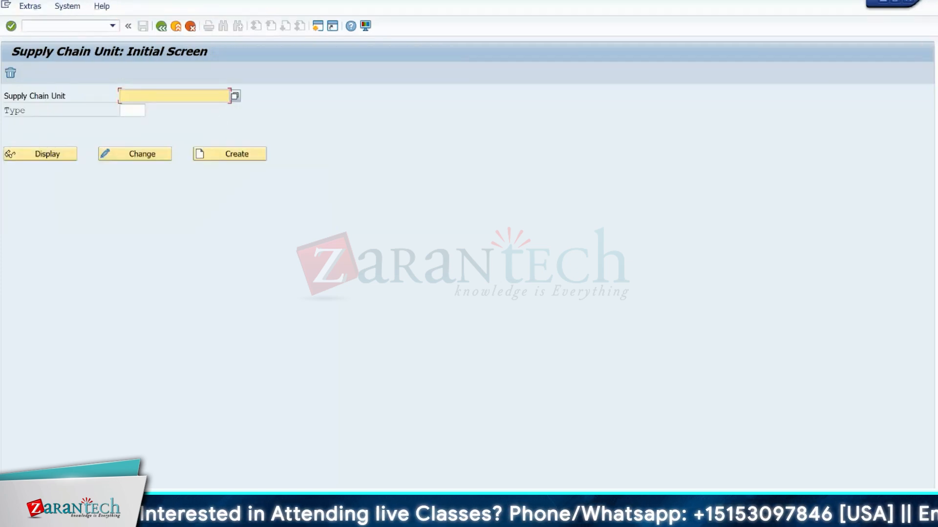
Step: Enter the copied SCU-ET01 as the supply chain unit on the initial screen
left_click(648, 524)
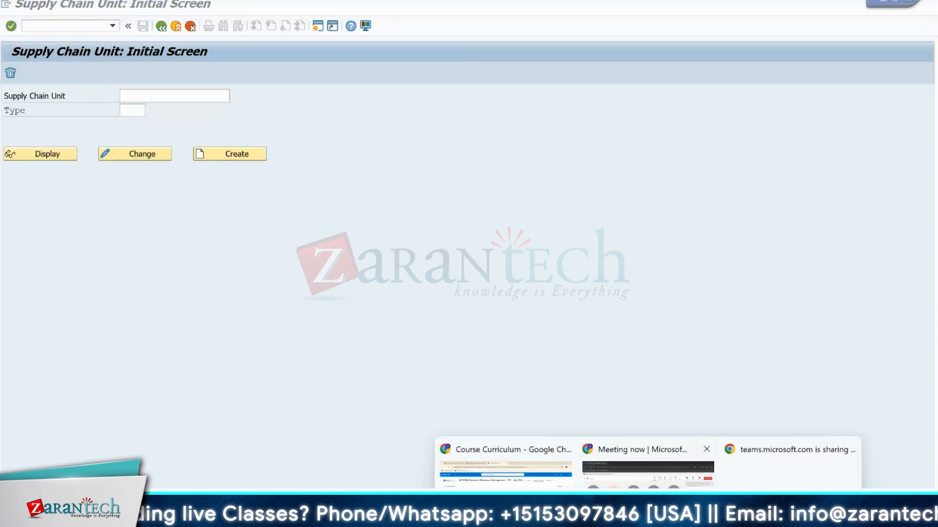
left_click(167, 68)
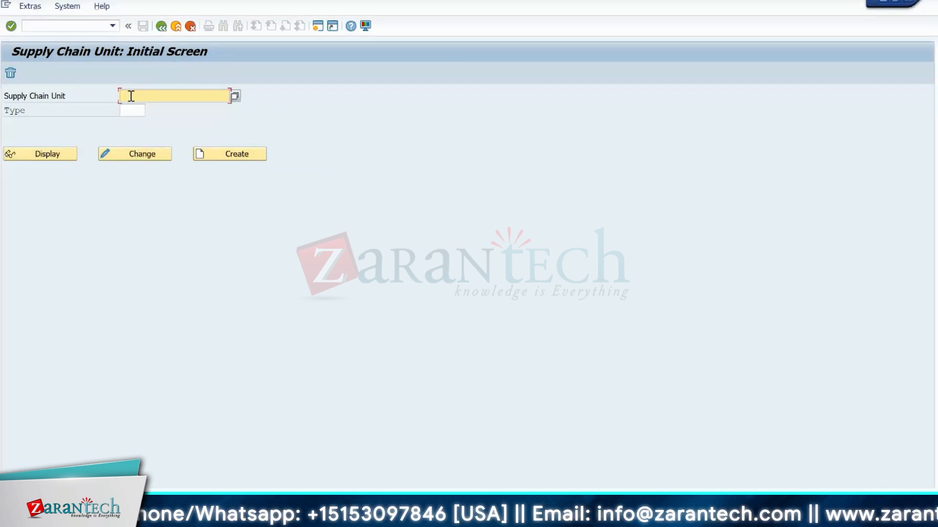
key("ctrl+v")
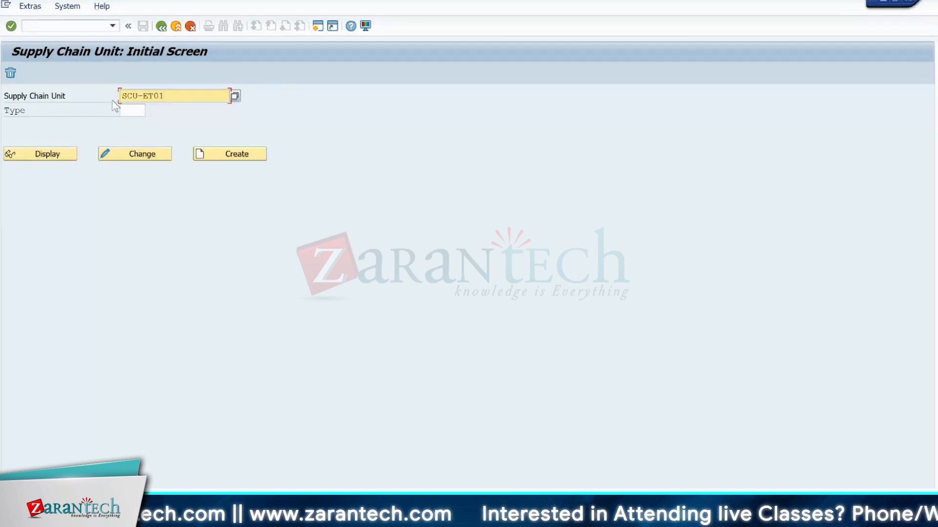
Step: Review the possible supply chain unit types, including Distribution Center, and close the value list without choosing one
left_click(136, 110)
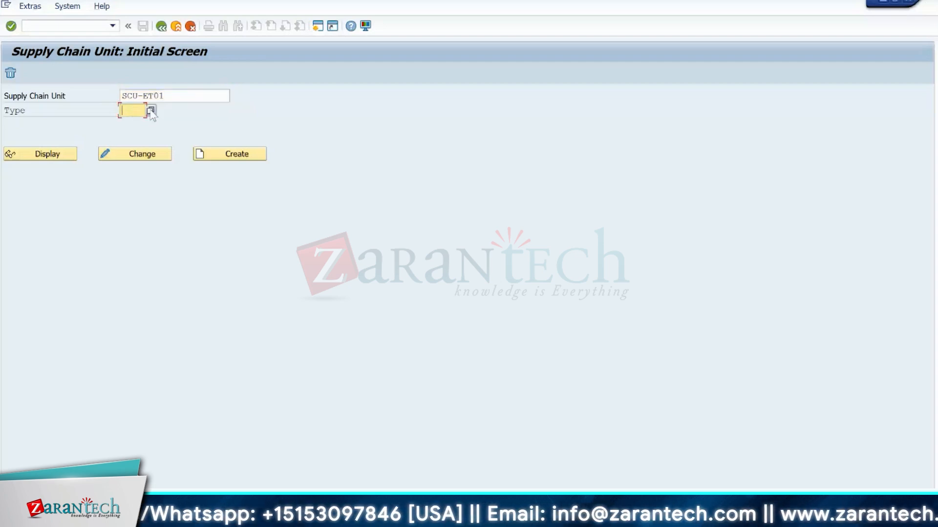
left_click(151, 111)
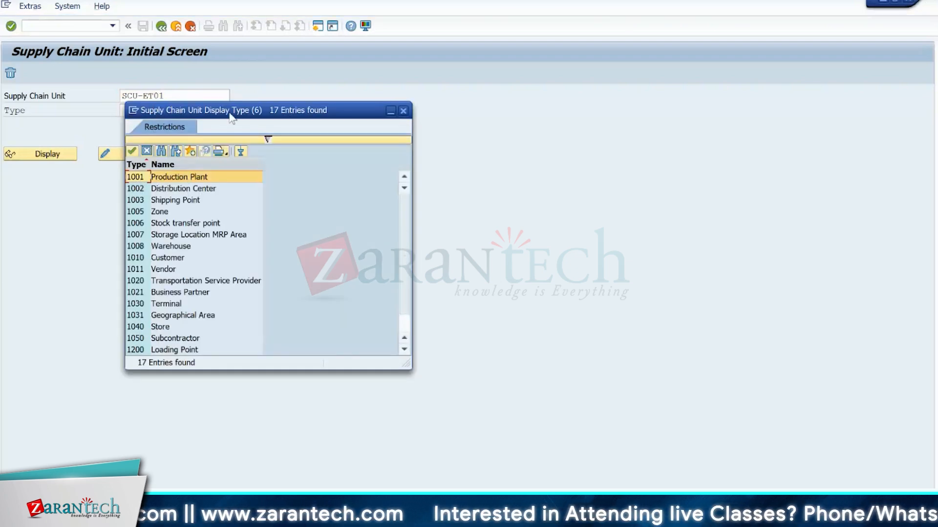
left_click_drag(229, 113, 393, 89)
left_click(301, 165)
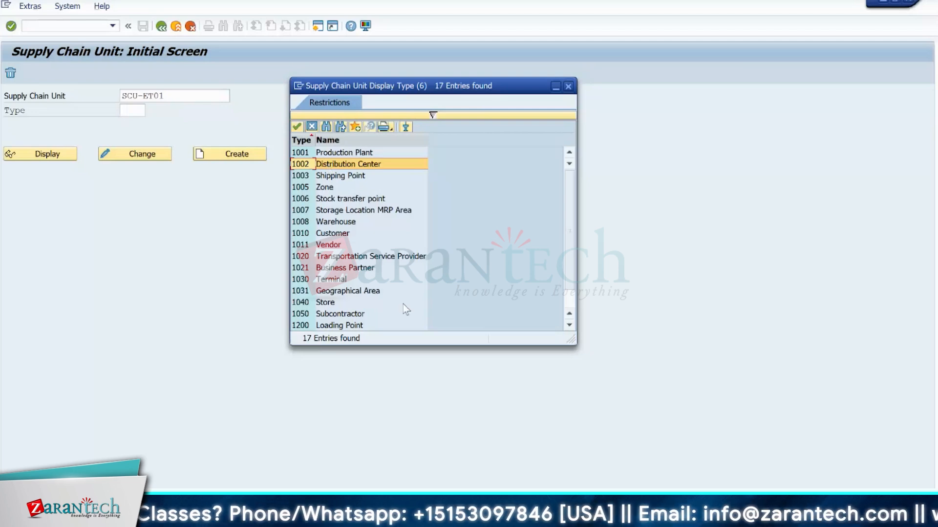
left_click(568, 86)
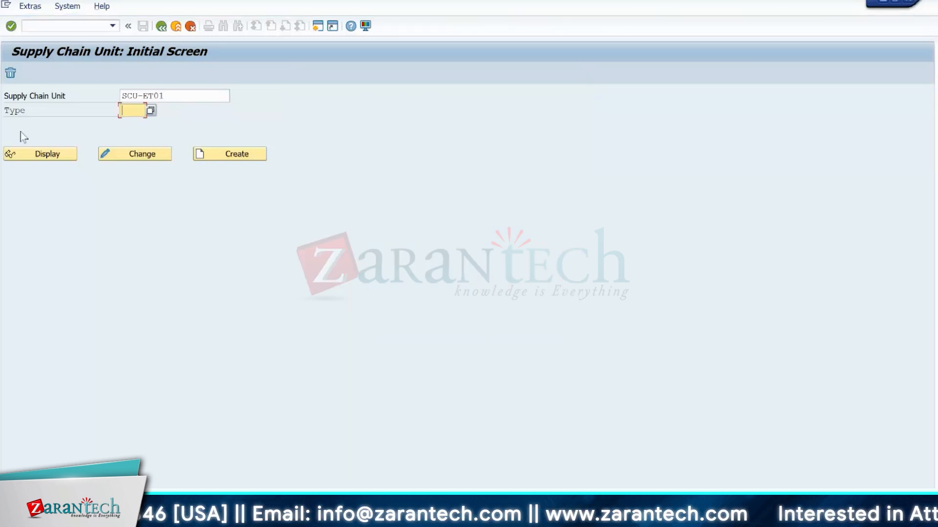
Step: Display supply chain unit SCU-ET01 and review its type, address and alternative business attributes from warehouse to ship-to location
left_click(34, 153)
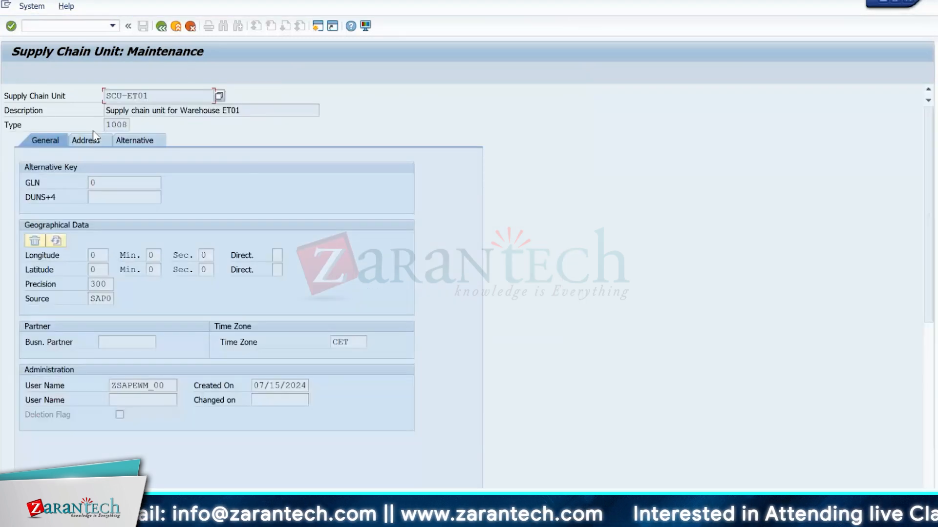
left_click(124, 125)
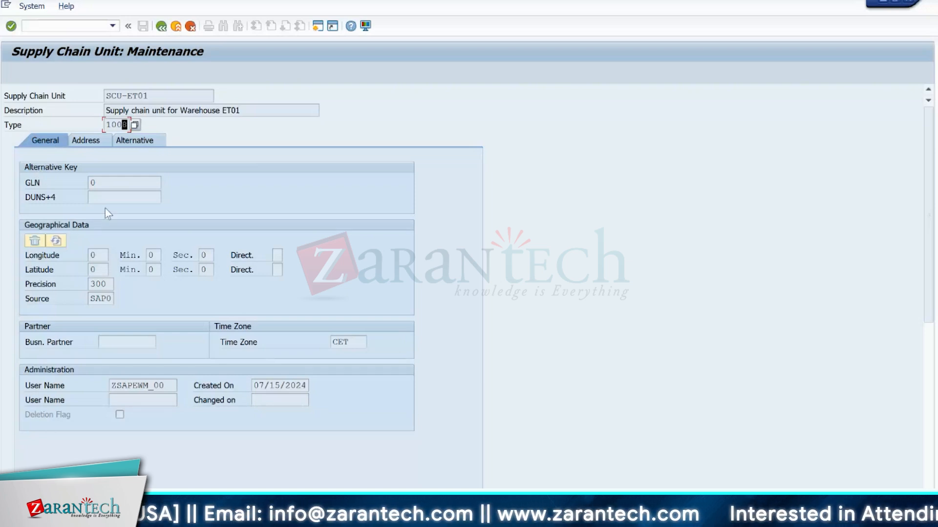
left_click(86, 140)
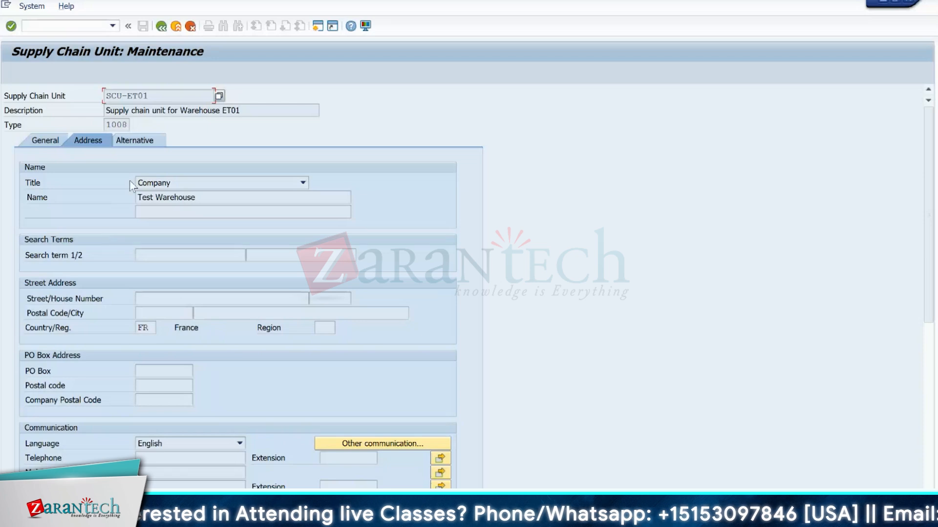
left_click(133, 139)
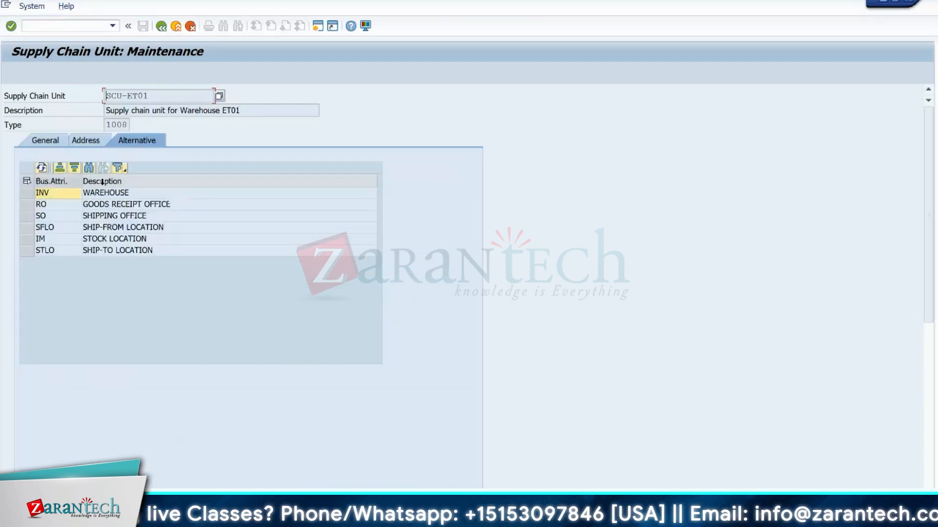
left_click(26, 189)
left_click_drag(27, 188, 21, 254)
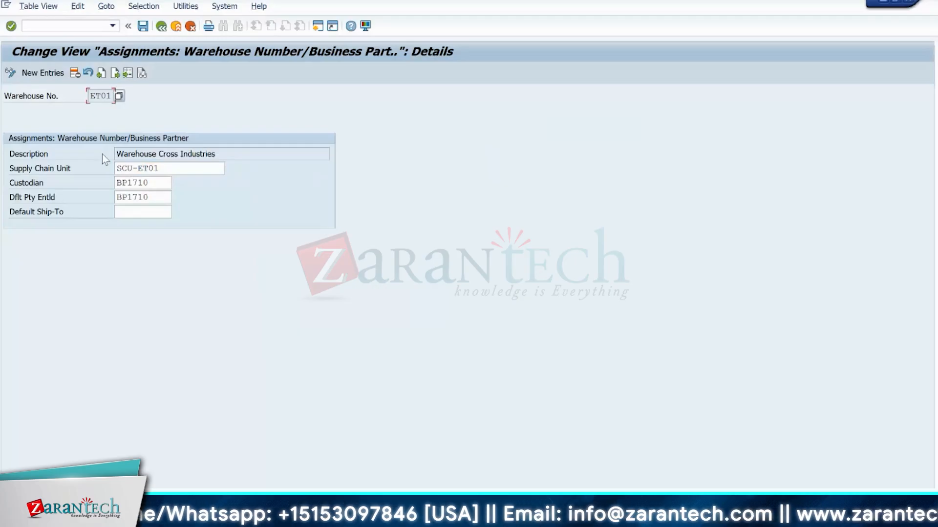
Step: Return from the warehouse ET01 assignments to the IMG structure and open the Data Browser in a new session with /ose16
left_click(161, 26)
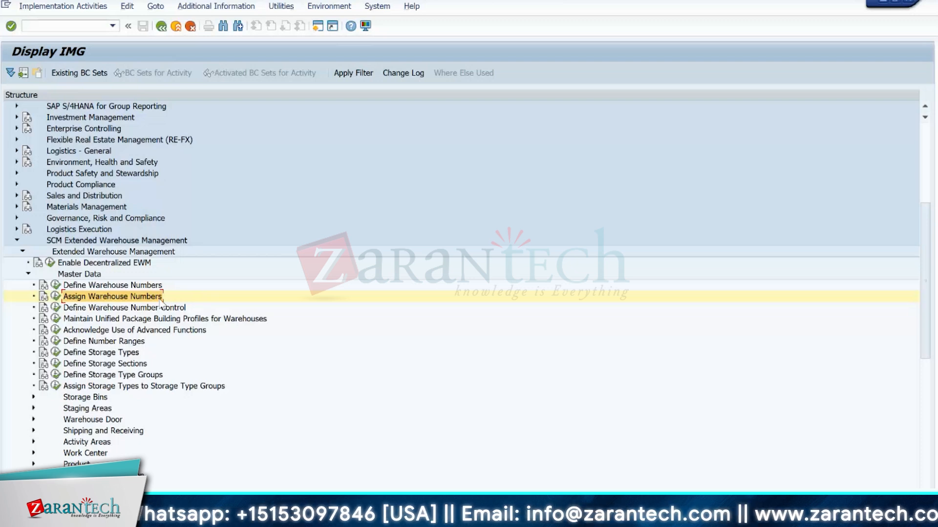
left_click(59, 28)
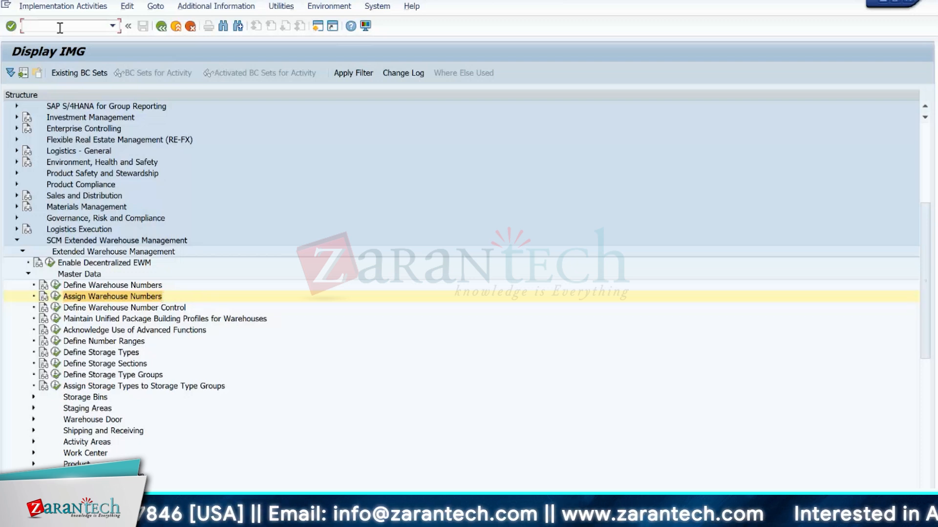
type("/ose16")
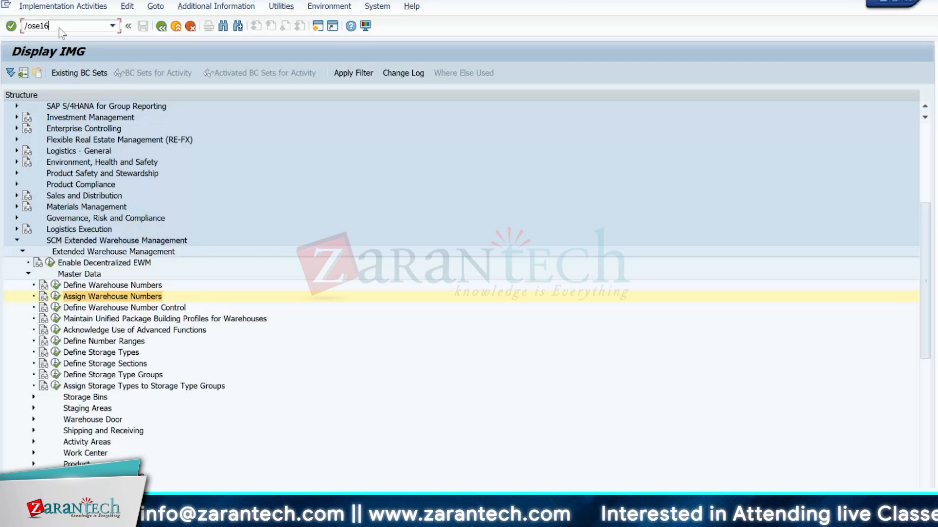
key("Return")
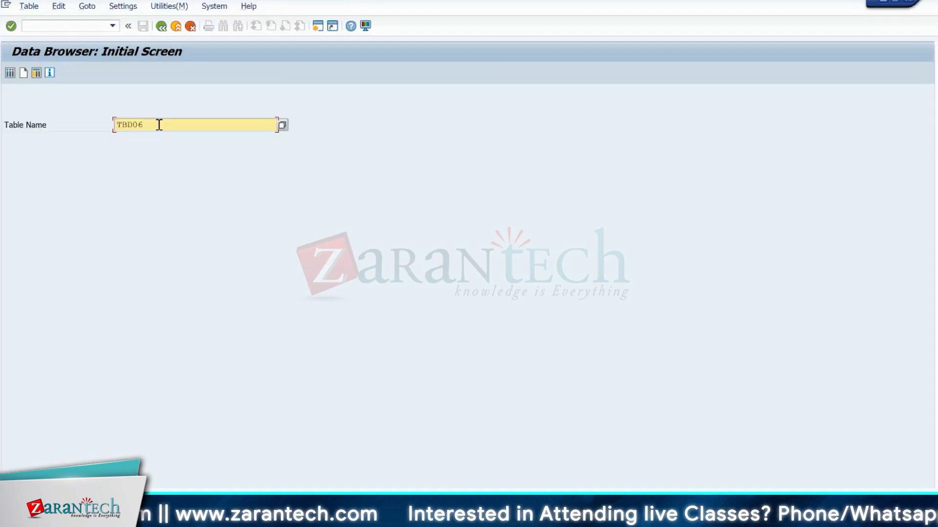
Step: Replace the table name with NRIV and open that table's selection screen
left_click(156, 124)
key("BackSpace")
key("BackSpace")
key("BackSpace")
key("BackSpace")
key("BackSpace")
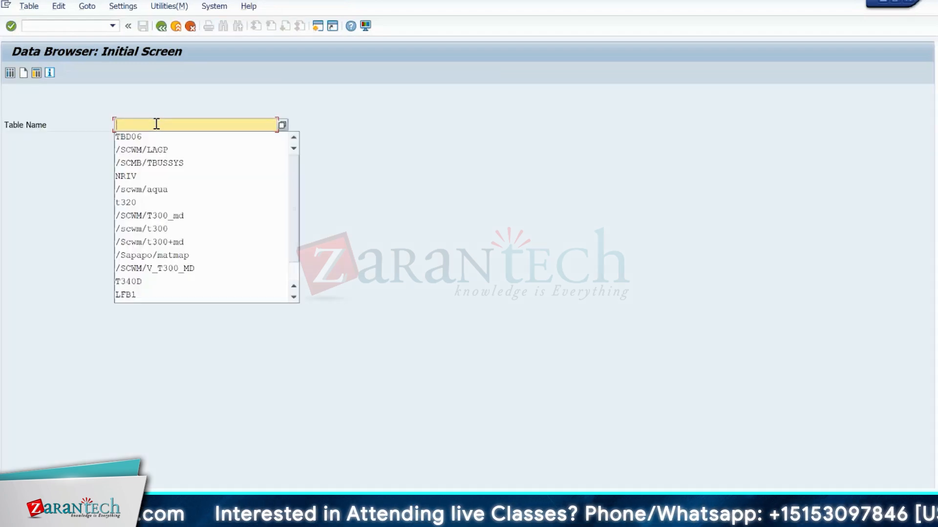
type("nriv")
key("Return")
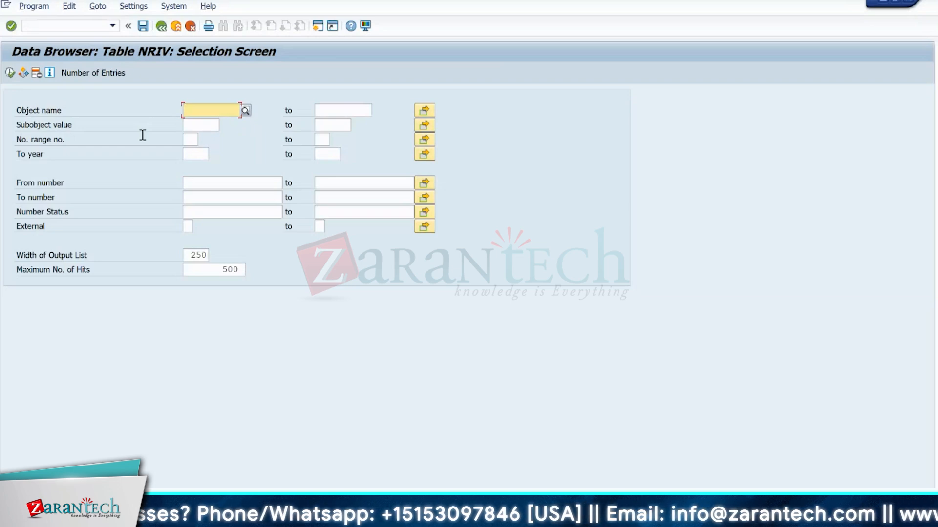
Step: List the NRIV entries with subobject value 1710 and examine the subobject value column
left_click(194, 126)
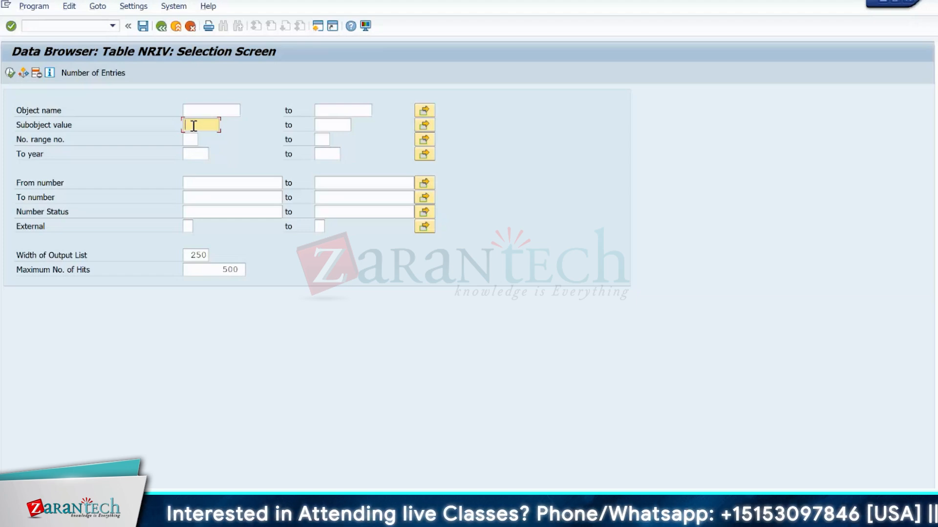
type("1710")
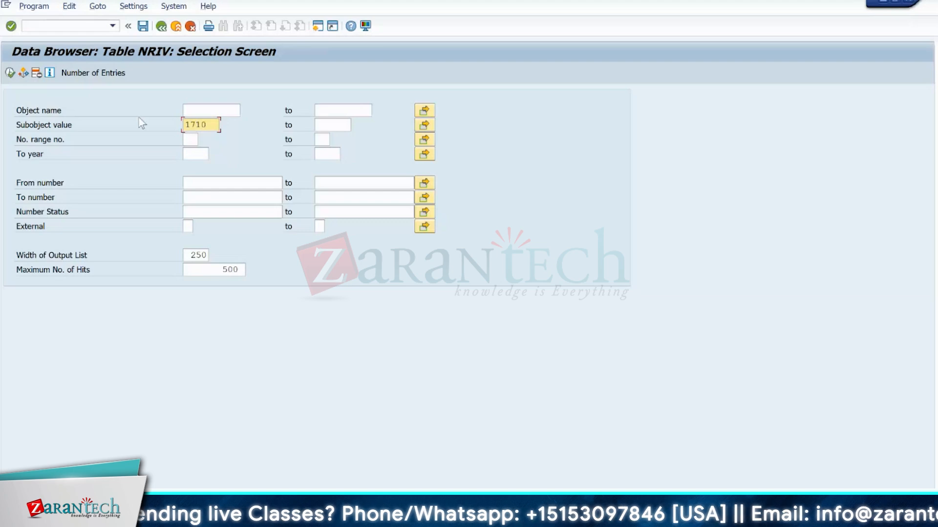
left_click(10, 74)
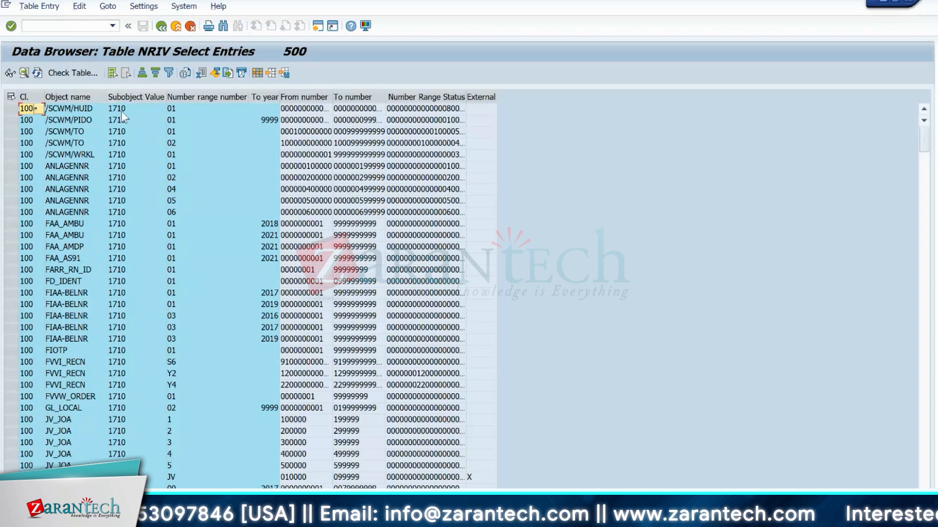
left_click(124, 97)
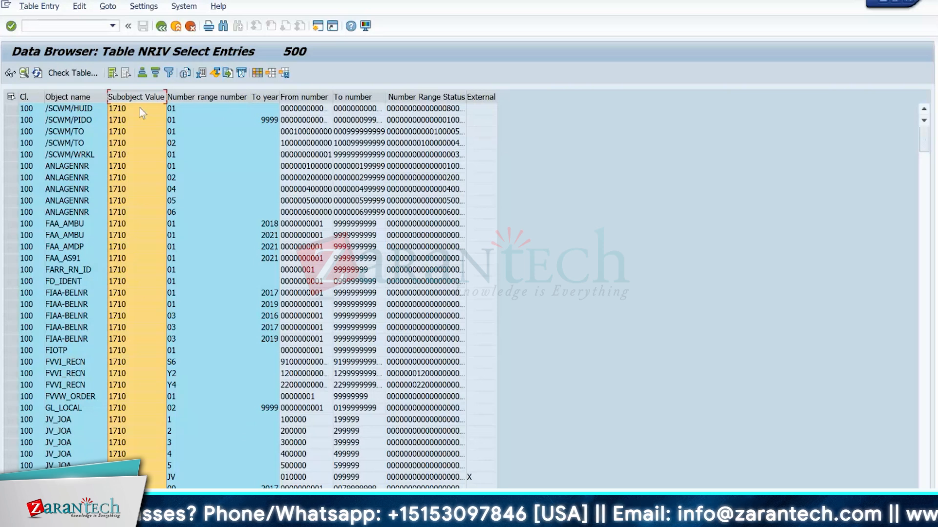
Step: Return to the selection screen, restrict the object name to /SCWM/* and list the NRIV entries for subobject 1710 again
left_click(162, 28)
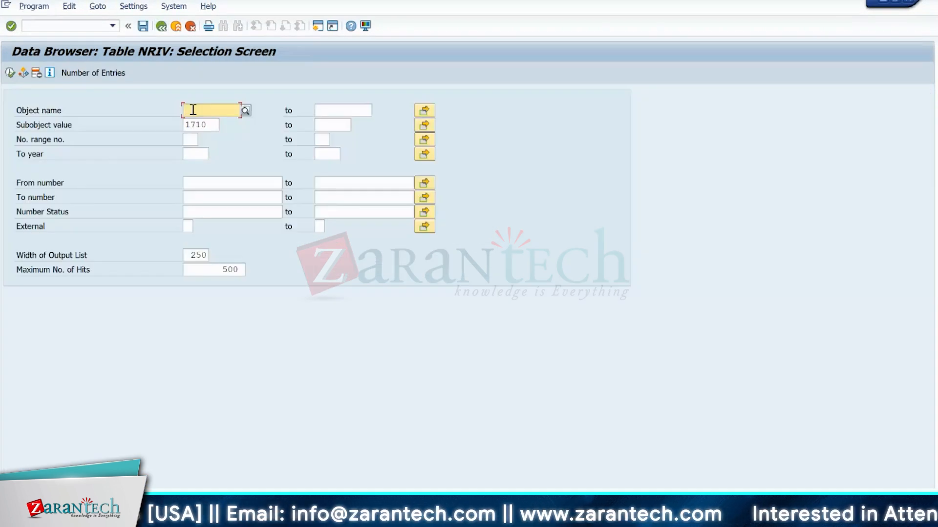
left_click(192, 109)
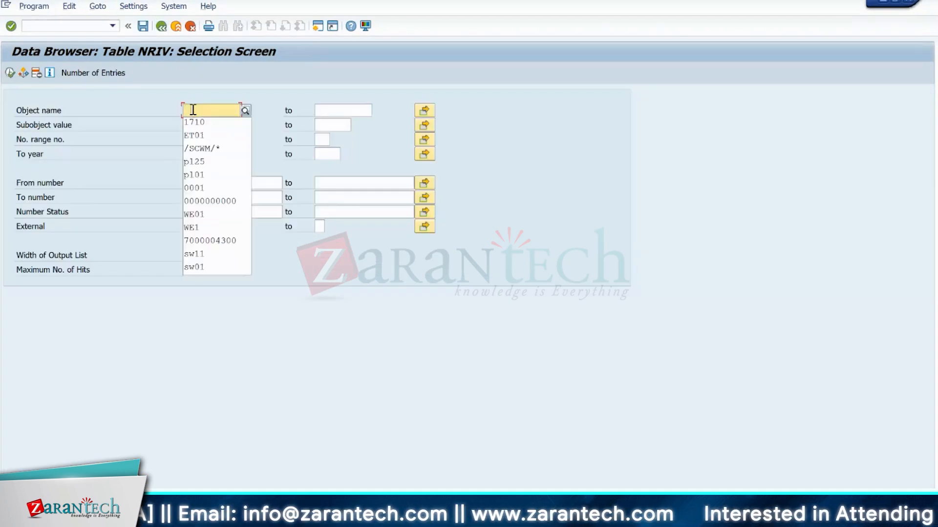
left_click(200, 148)
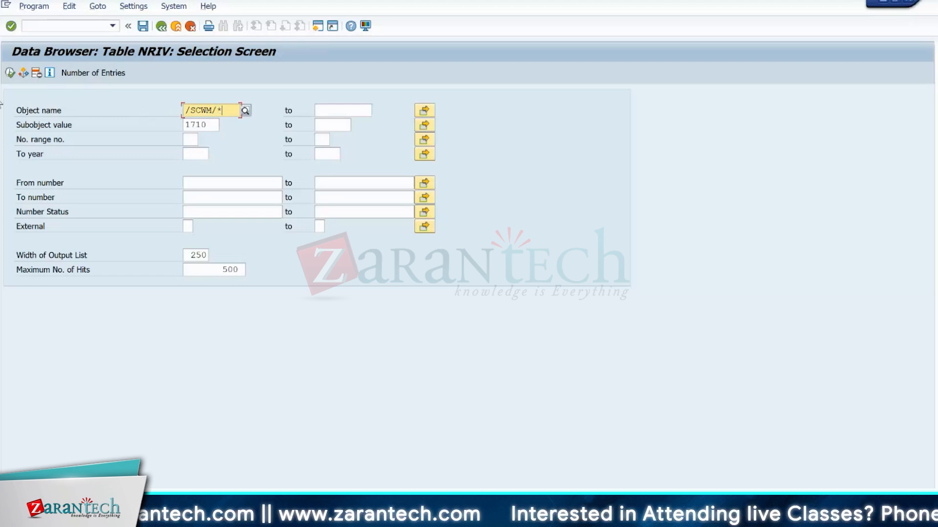
left_click(10, 74)
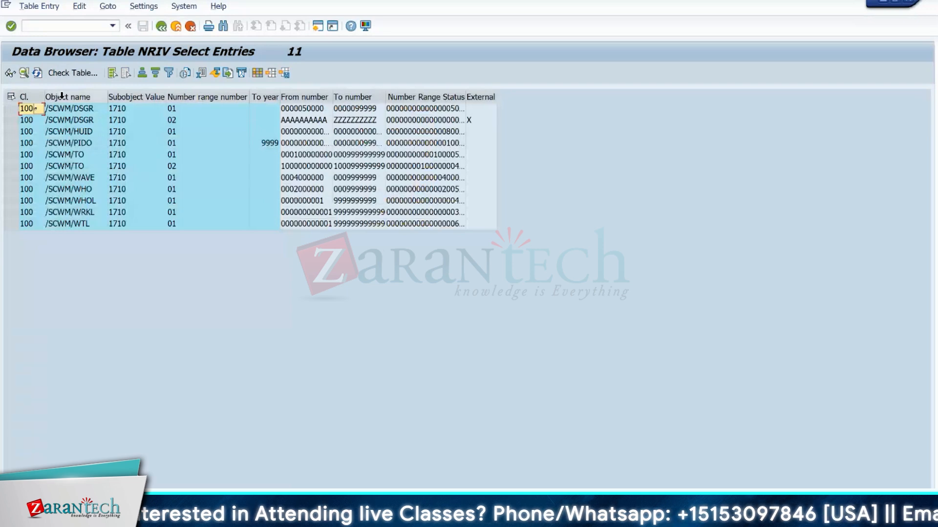
Step: Review the /SCWM/ number range objects of warehouse 1710, from DSGR, HUID and PIDO through TO, WAVE and WHO to WRKL
left_click(10, 98)
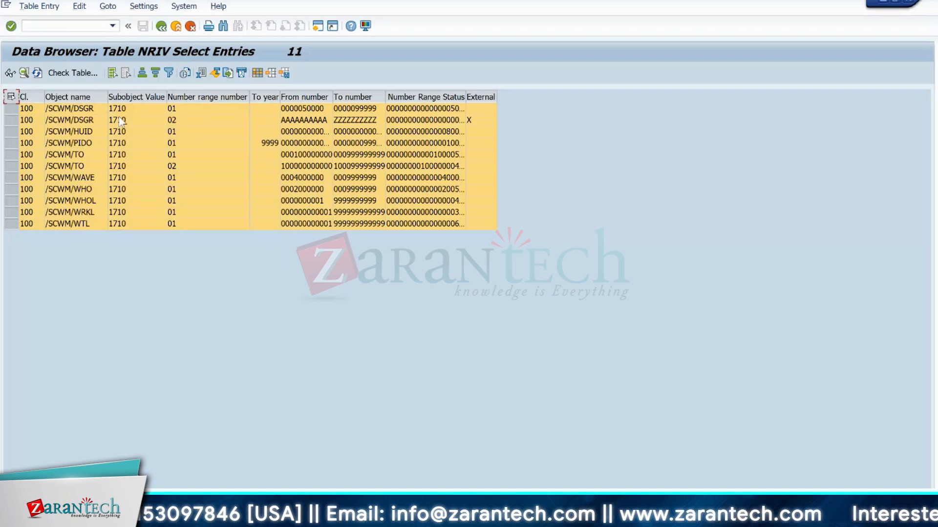
left_click(83, 112)
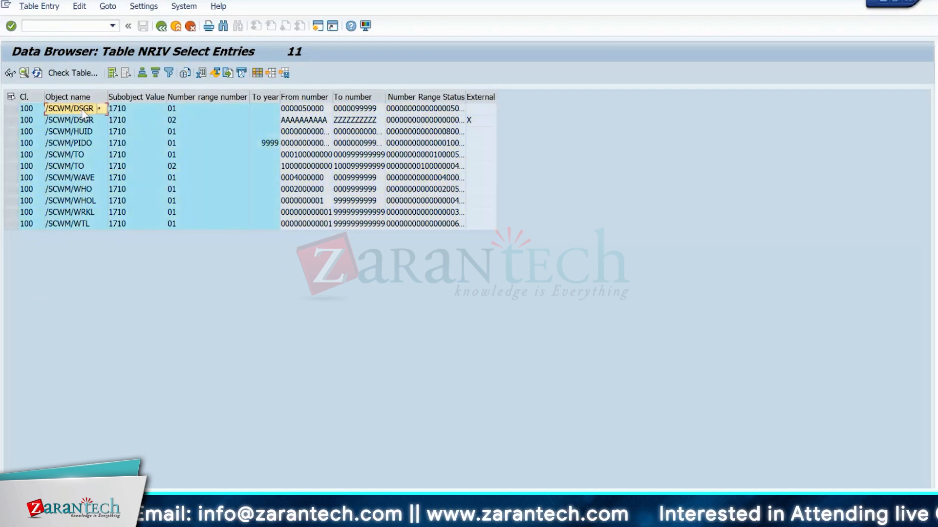
left_click(80, 131)
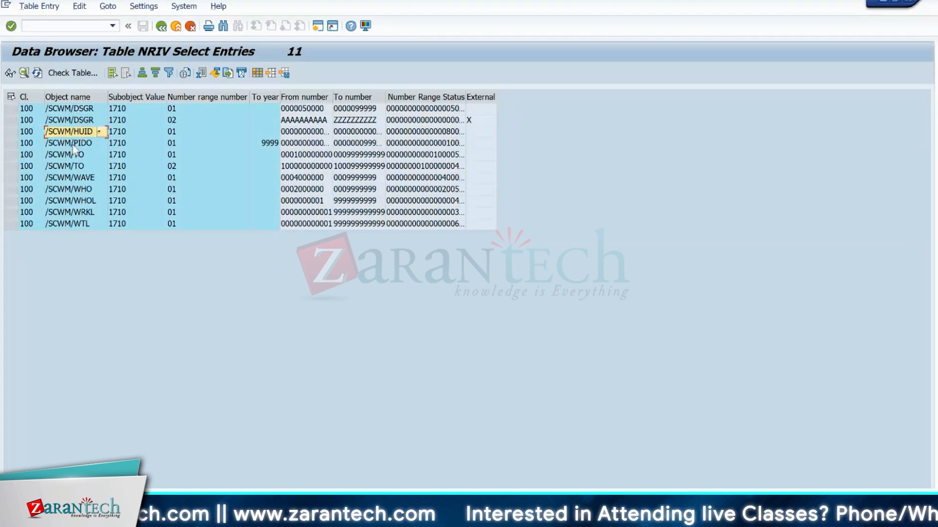
left_click(73, 145)
left_click(71, 155)
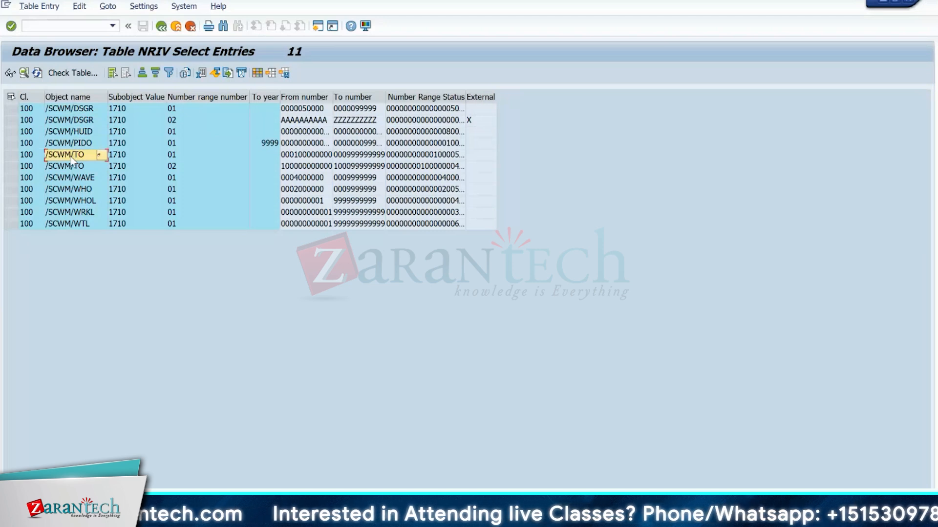
left_click(72, 167)
left_click(73, 178)
left_click(74, 189)
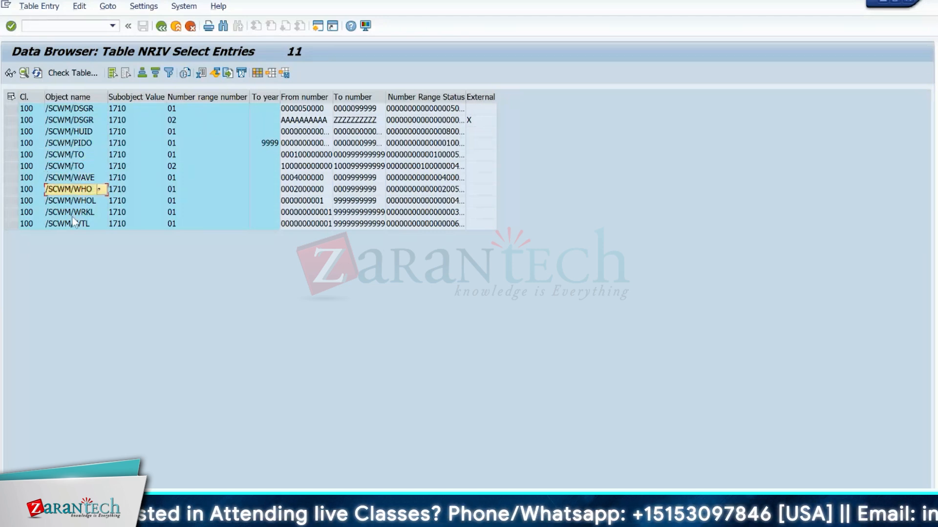
left_click(73, 217)
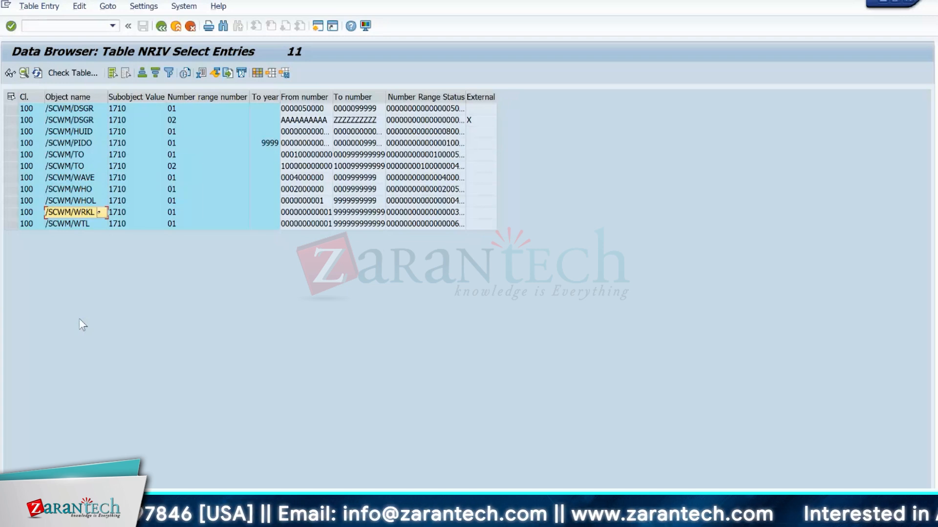
Step: Look at the ERP Configuration Steps slide in the Module 1 presentation, and return to the first of the NRIV entries
mouse_move(415, 516)
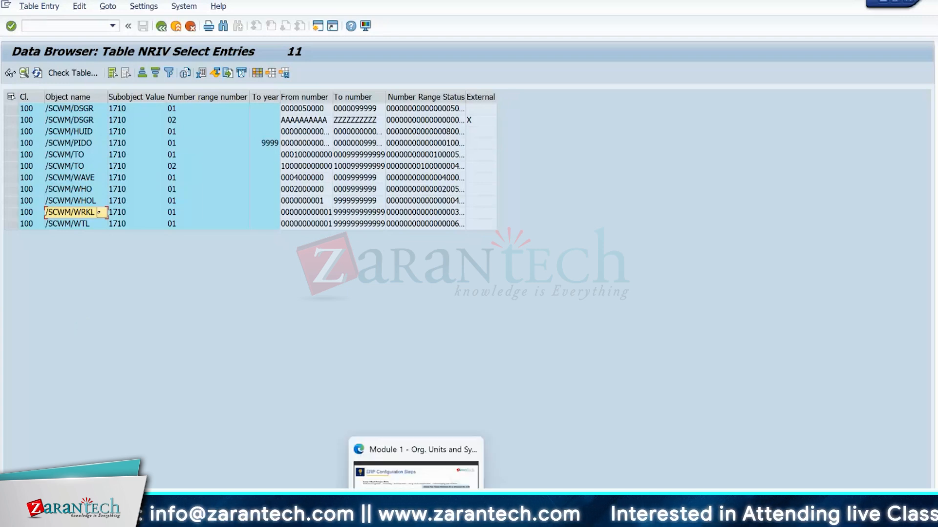
left_click(416, 471)
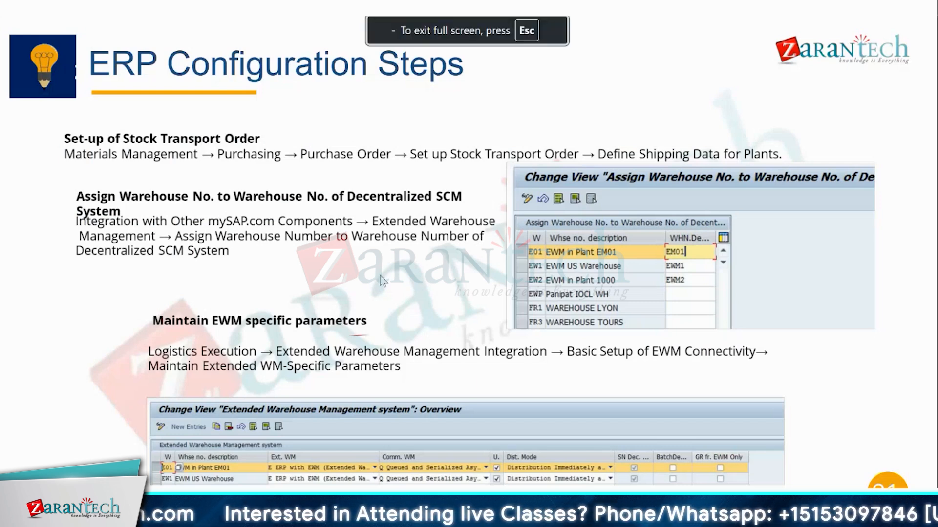
key("alt+Tab")
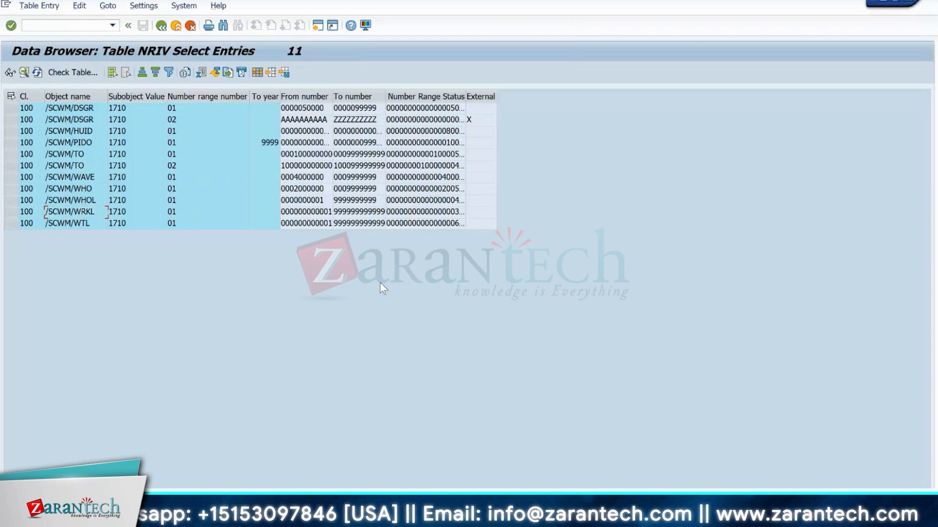
key("Up")
key("Up")
key("Up")
key("Up")
key("Up")
key("Up")
key("Up")
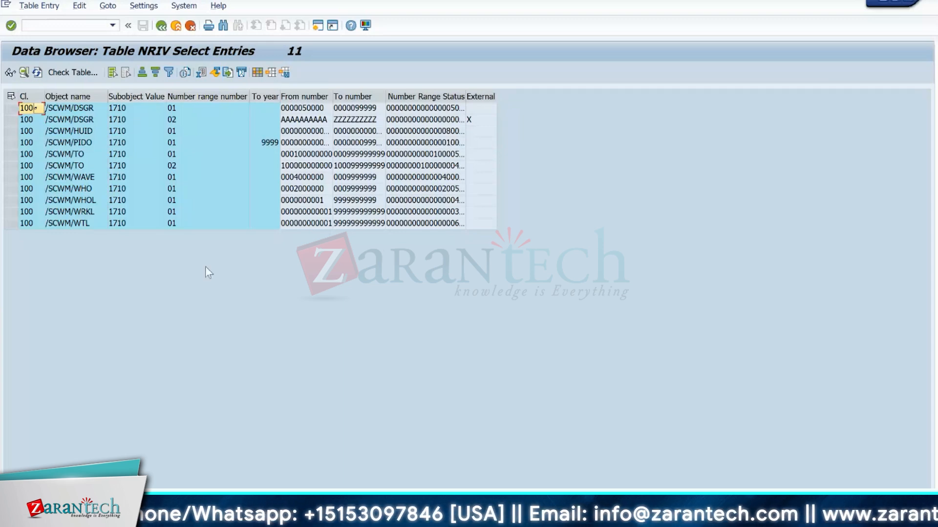
Step: Open Maintain Inbound Delivery for warehouse ET01 and find the inbound delivery by its Logistics Execution Delivery number
left_click(40, 26)
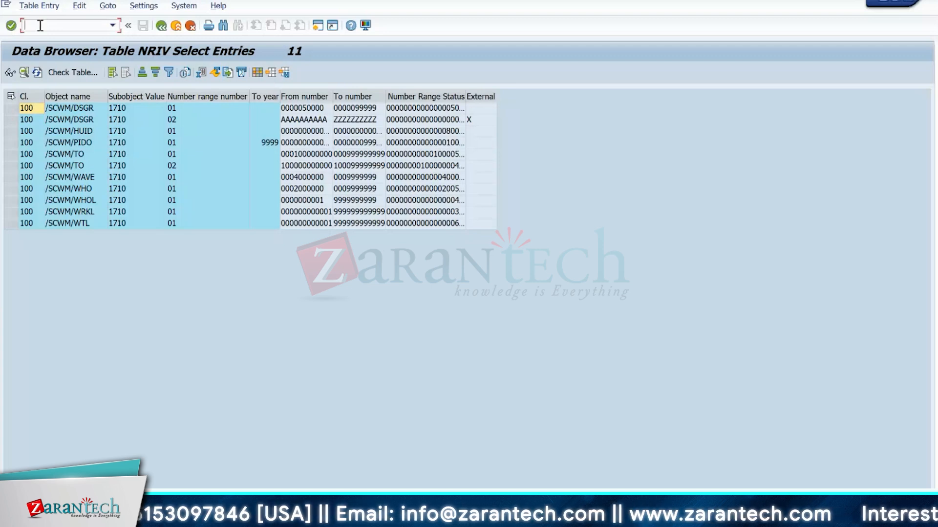
type("/n/s")
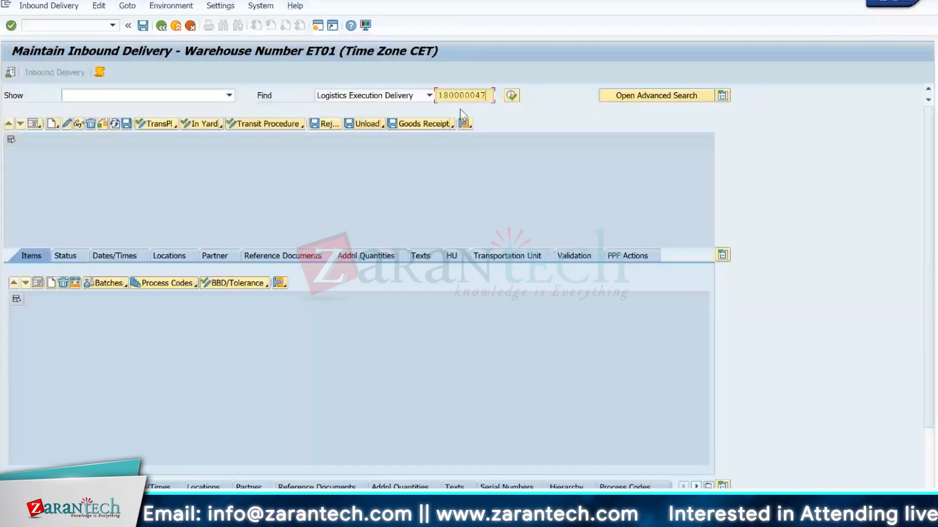
key("Return")
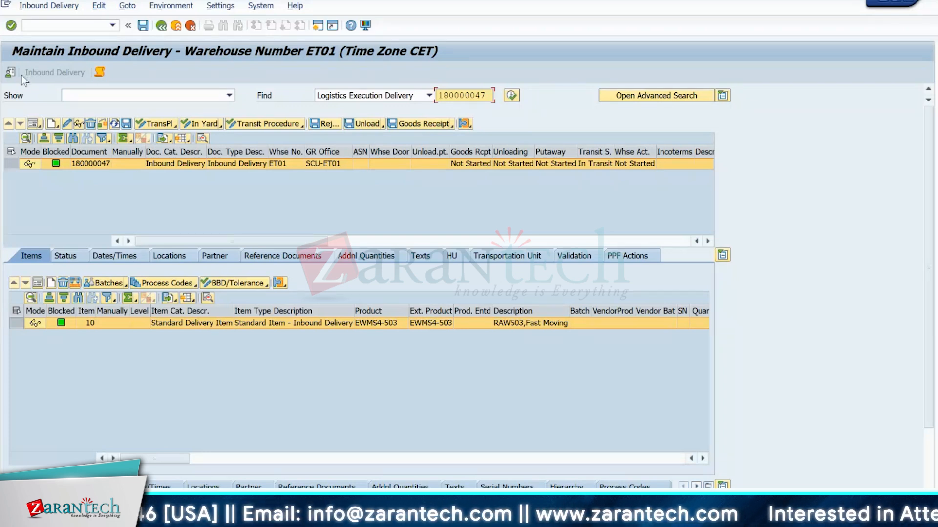
Step: Select the found inbound delivery's row and examine its document number, goods receipt office and processing statuses
left_click(87, 166)
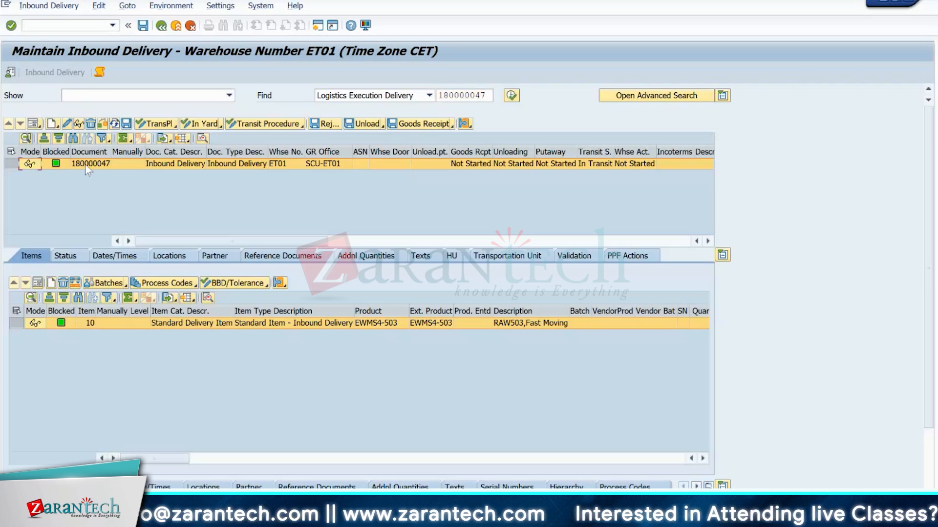
left_click(13, 164)
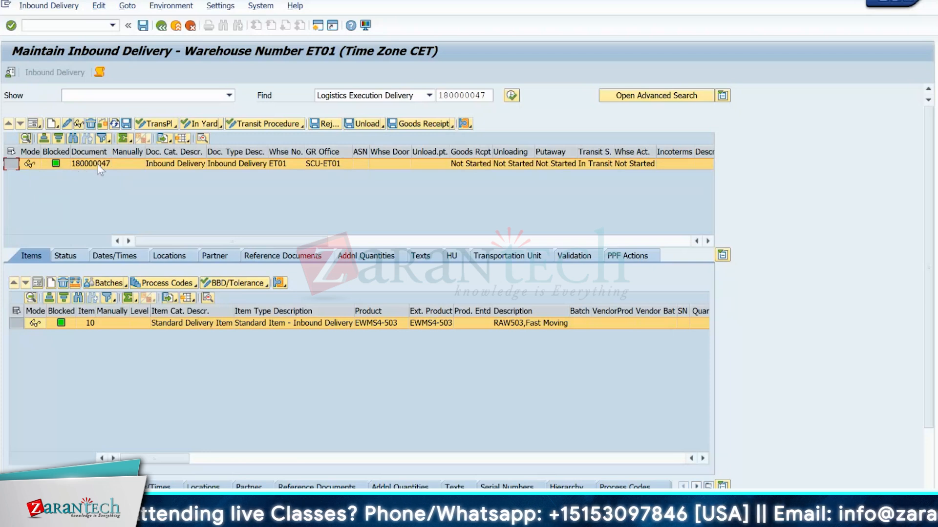
left_click(154, 58)
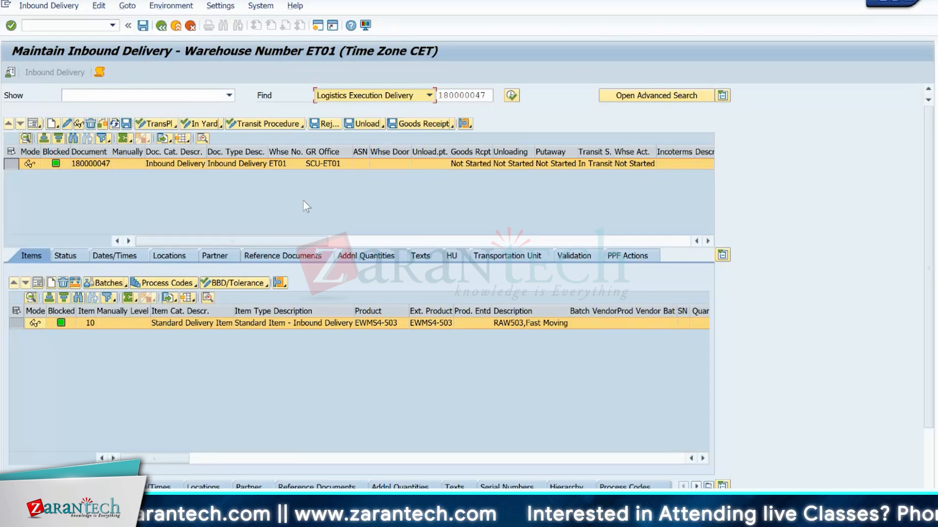
left_click(113, 25)
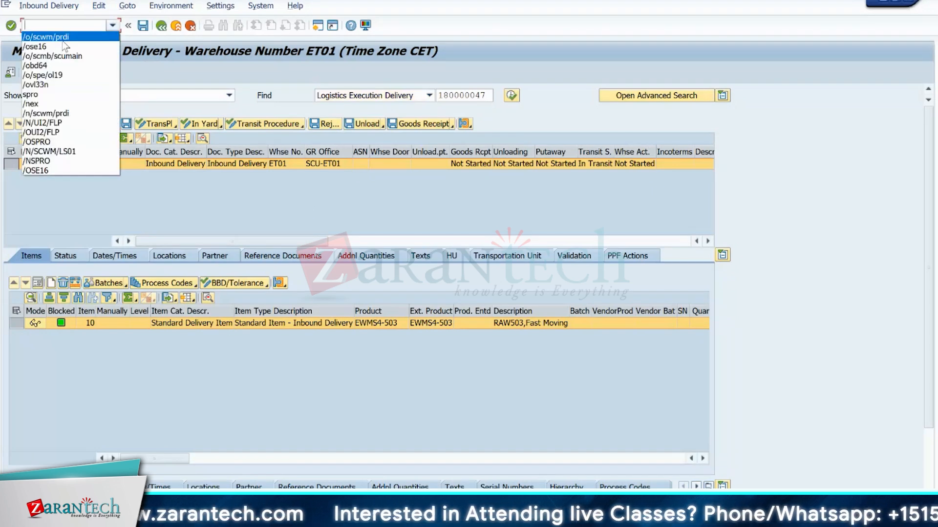
left_click(54, 65)
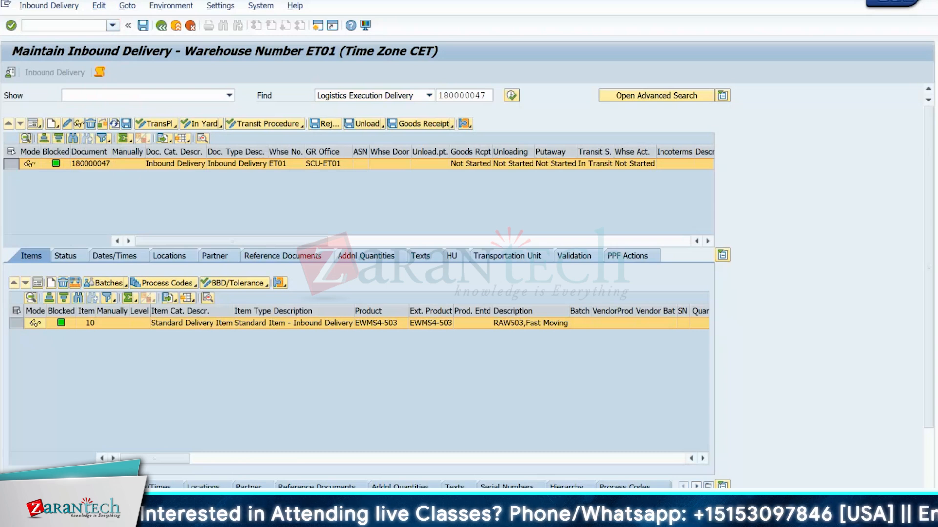
left_click(648, 523)
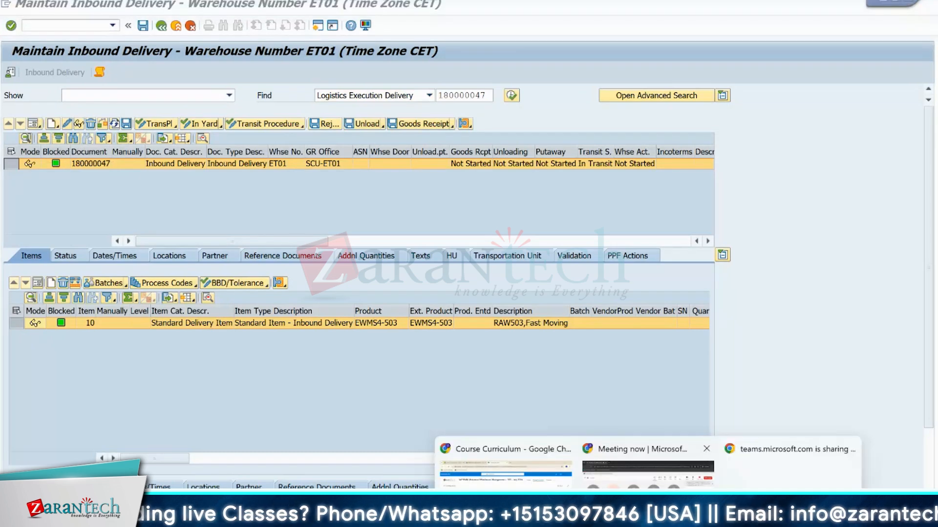
left_click(709, 231)
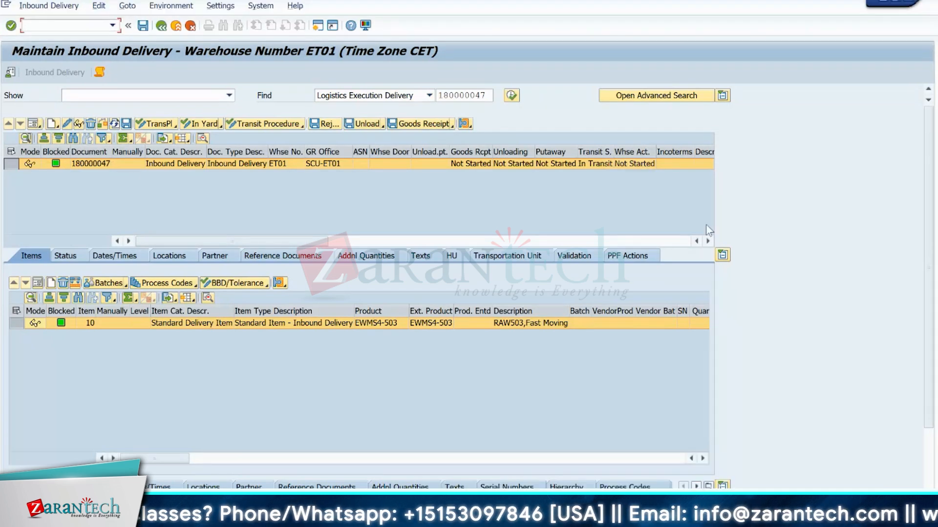
Step: Check the inbound delivery's goods receipt office and document number against the ERP Document entry in its header-level reference documents
left_click(309, 164)
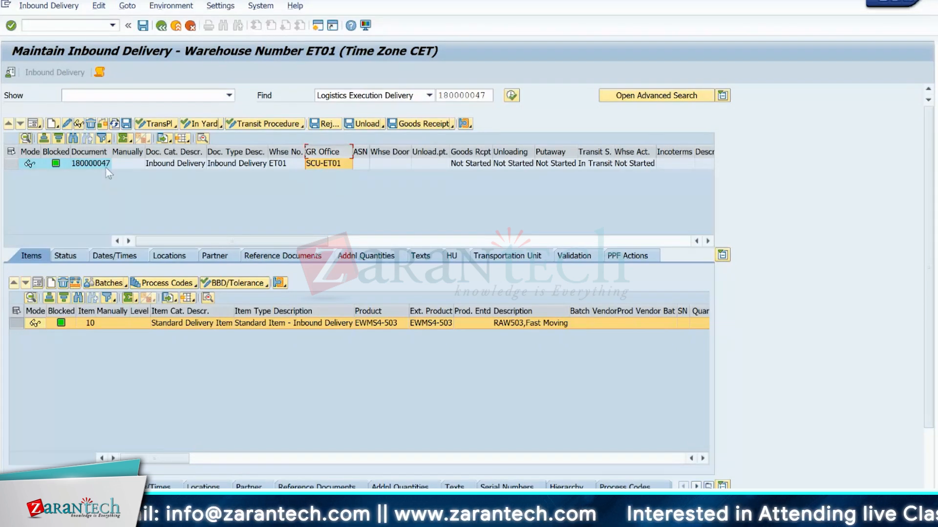
left_click(391, 98)
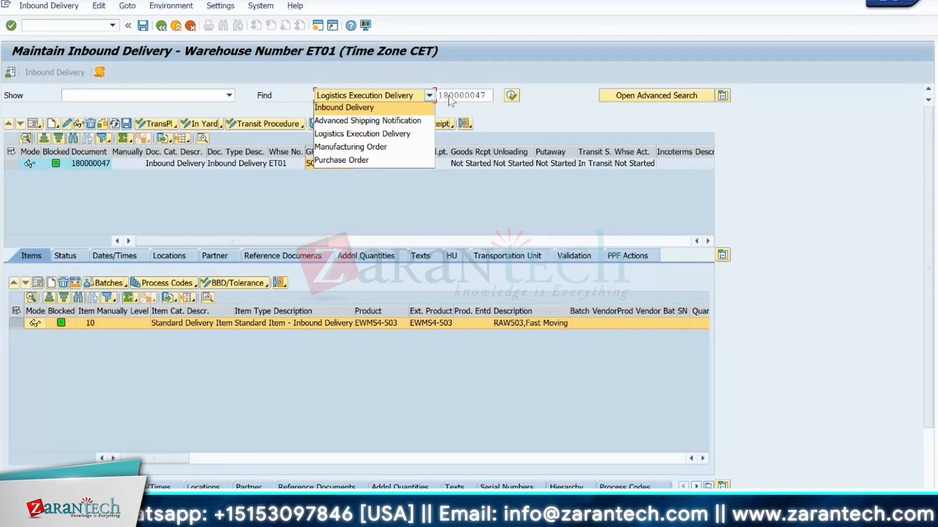
left_click(511, 96)
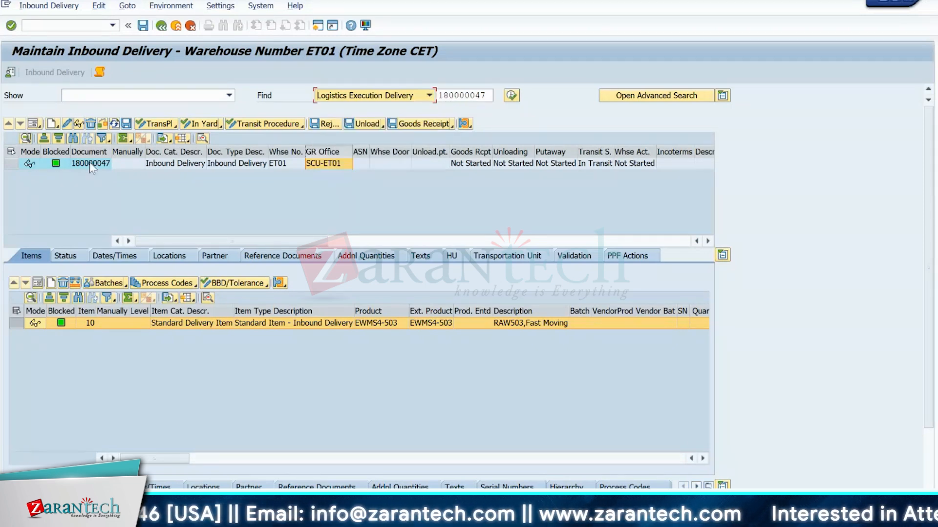
left_click(91, 164)
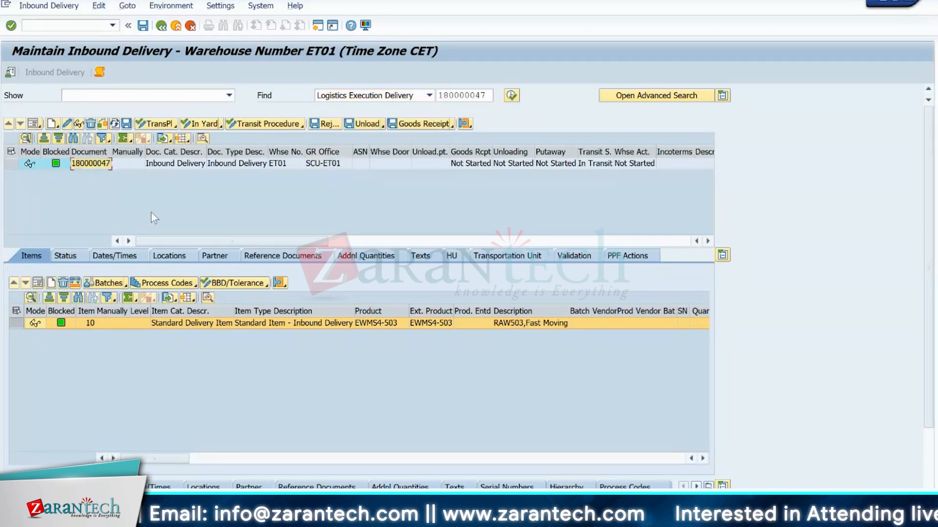
left_click(276, 257)
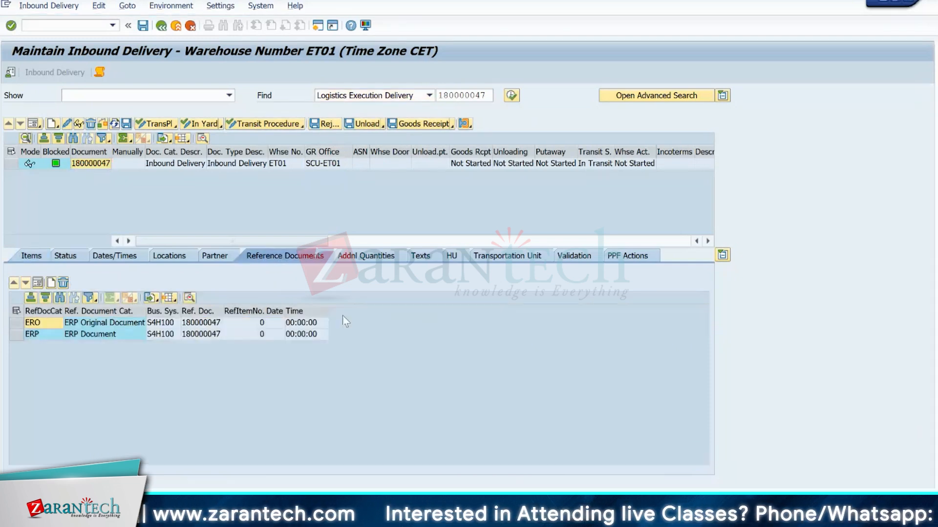
left_click(204, 336)
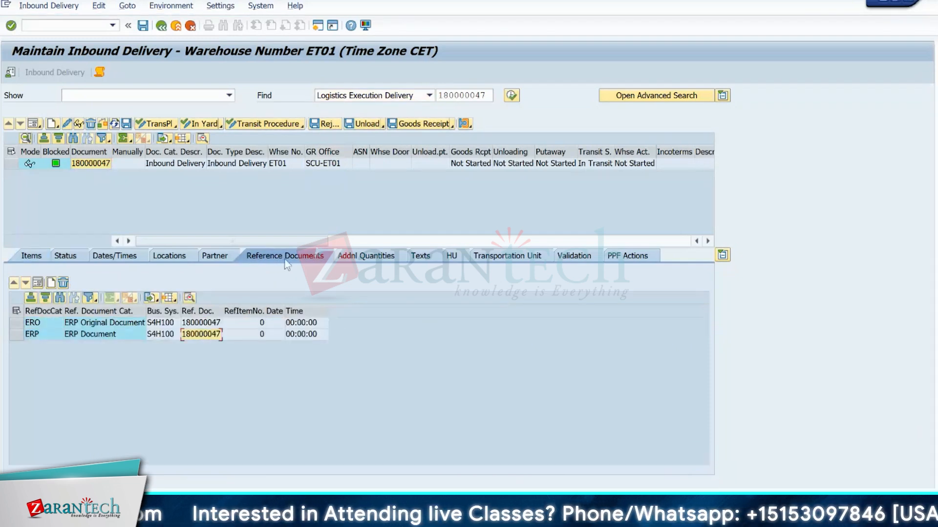
Step: Select the inbound delivery's row and inspect the ERP Document entry in the reference documents of item 10
left_click(22, 159)
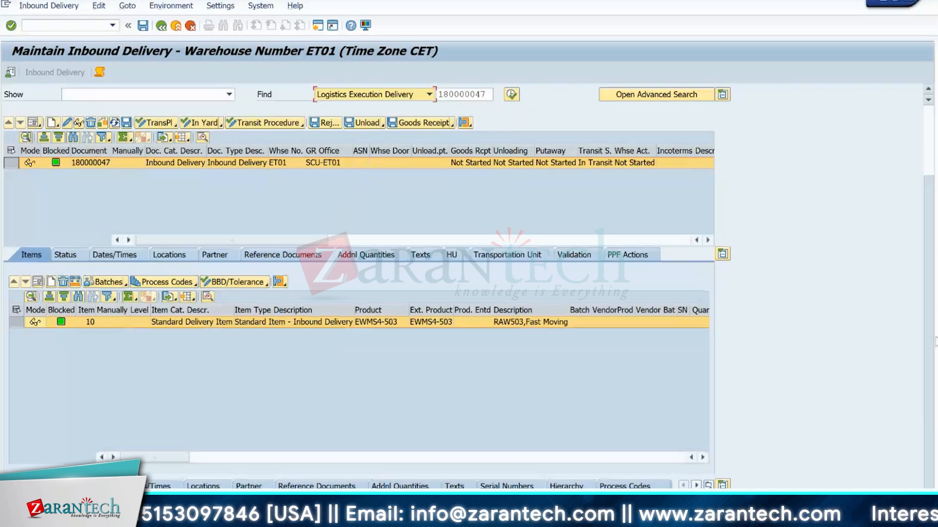
scroll(324, 413, "down", 3)
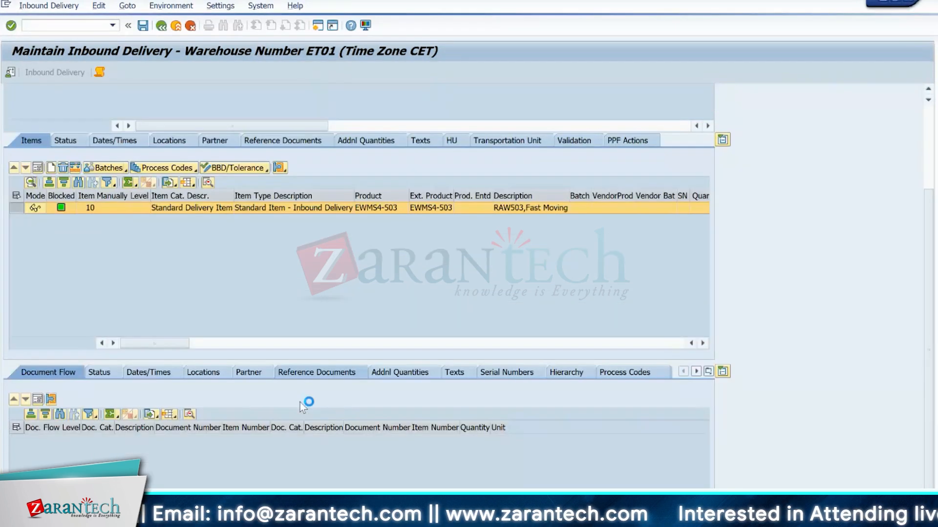
left_click(313, 373)
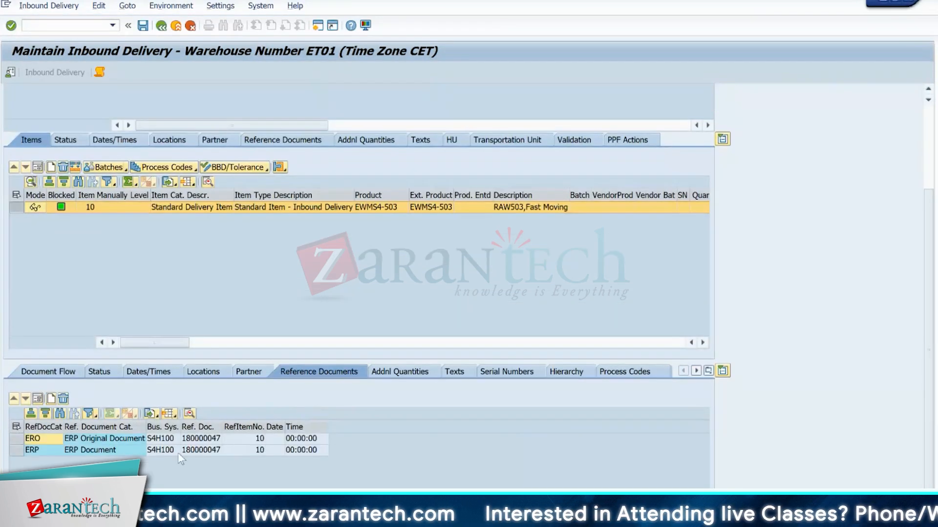
left_click(102, 449)
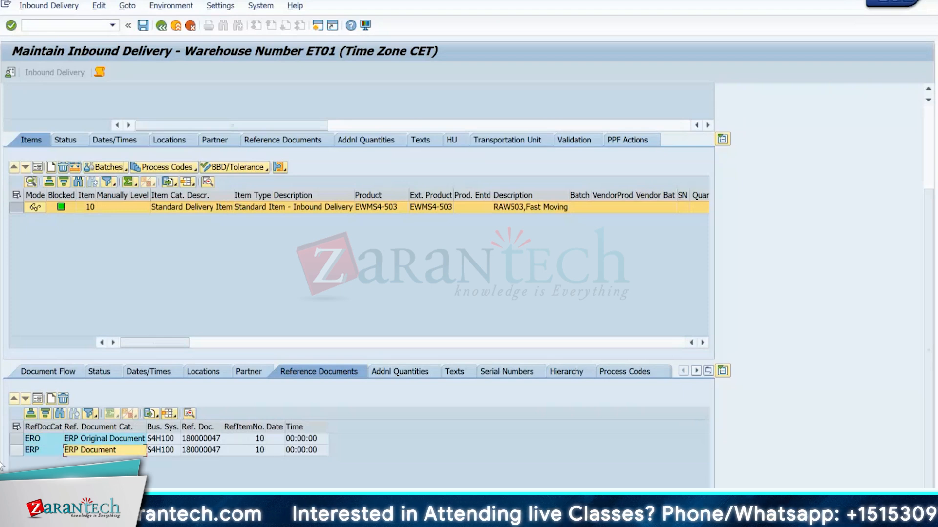
left_click(16, 450)
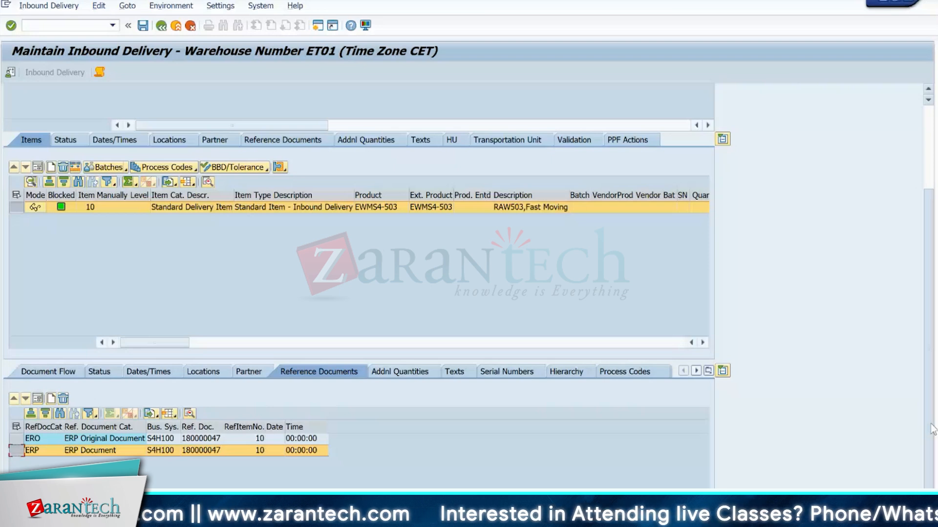
scroll(408, 167, "up", 3)
Step: Switch to the NRIV table entries and rerun the selection for object name /SCWM/* and subobject value 1710
mouse_move(391, 518)
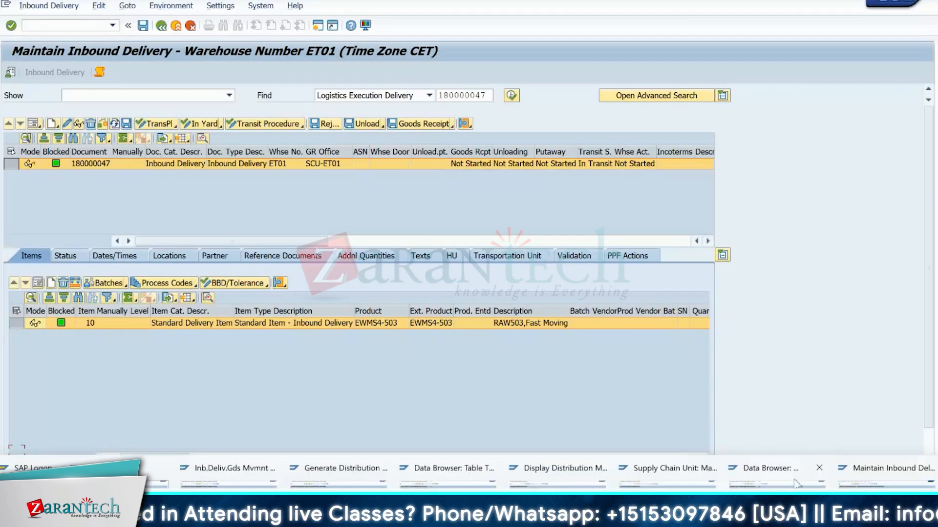
left_click(782, 469)
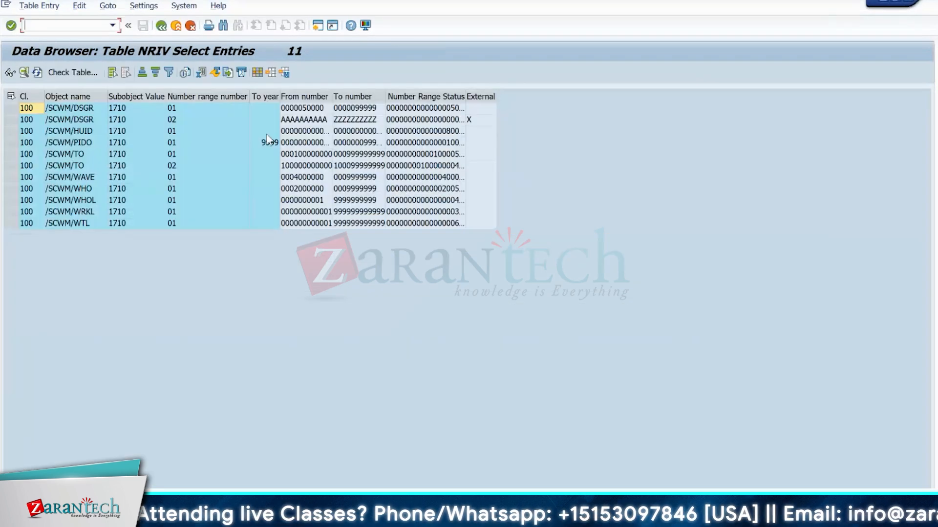
left_click(83, 94)
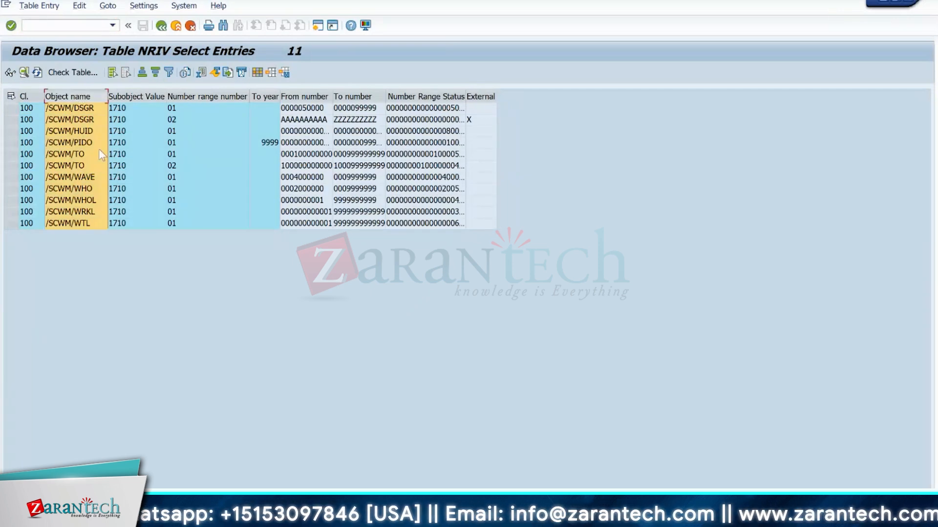
left_click(161, 26)
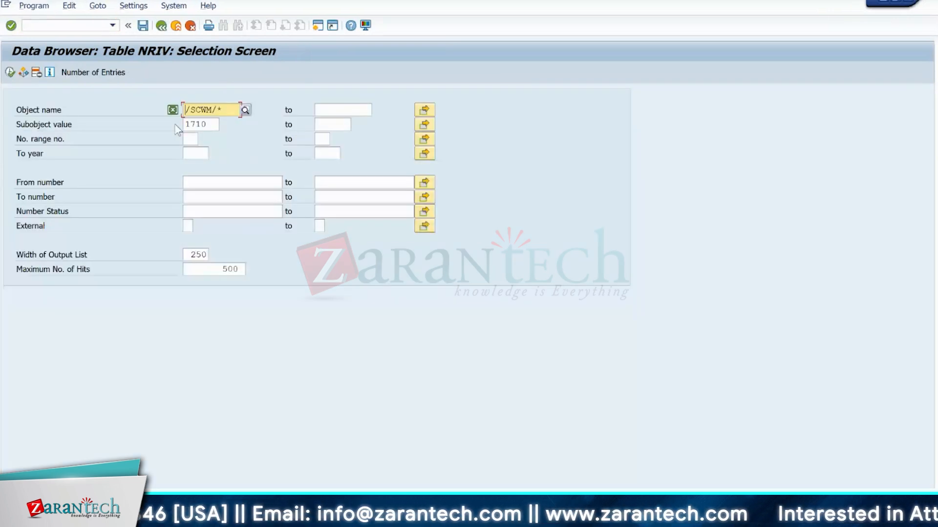
left_click(201, 125)
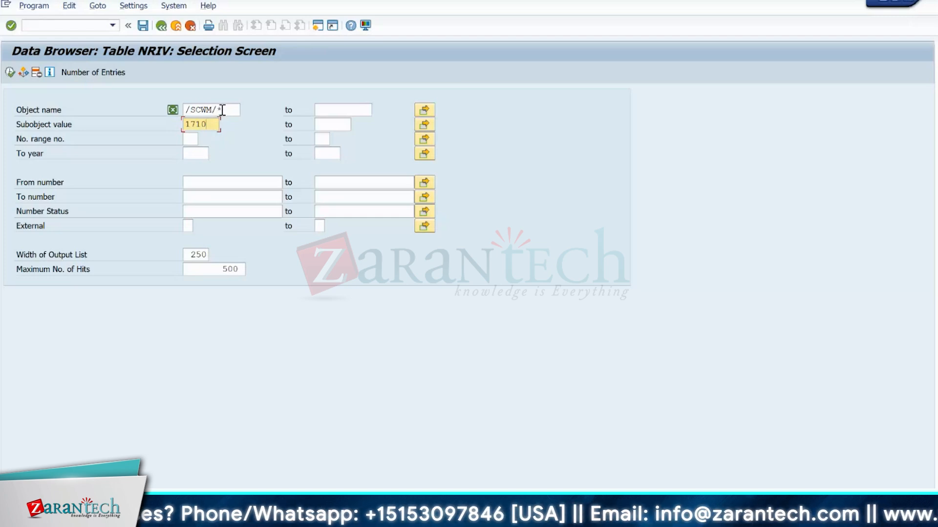
left_click(10, 73)
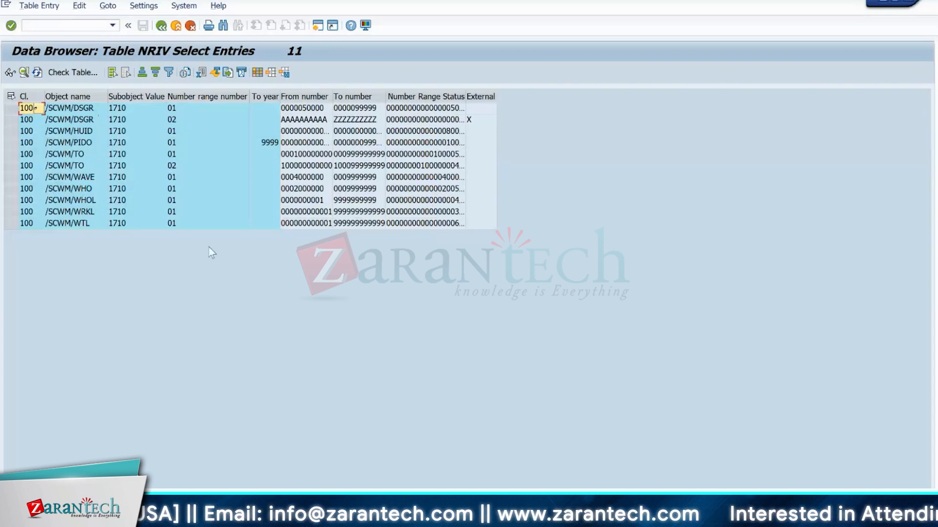
Step: Pick the /SCWM/HUID entry, look at the interval maintenance of this number range object, and leave it
left_click(69, 131)
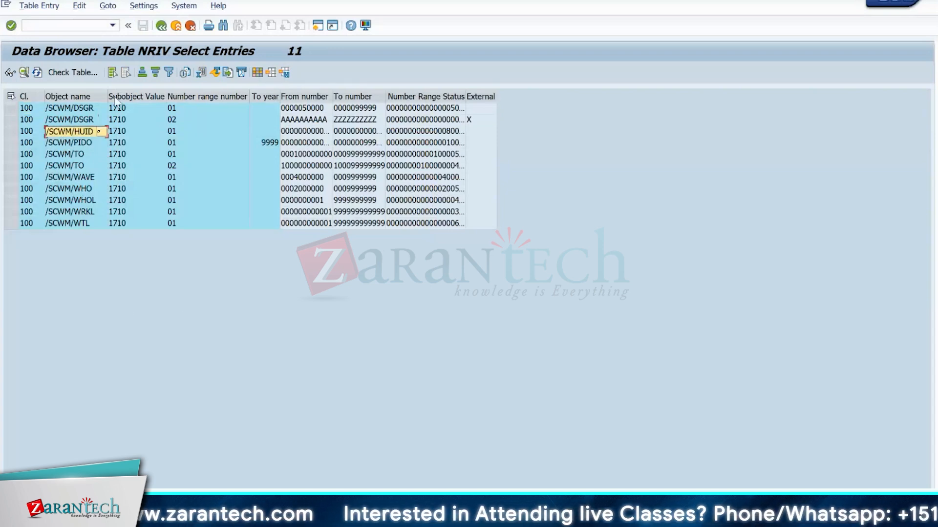
left_click(35, 25)
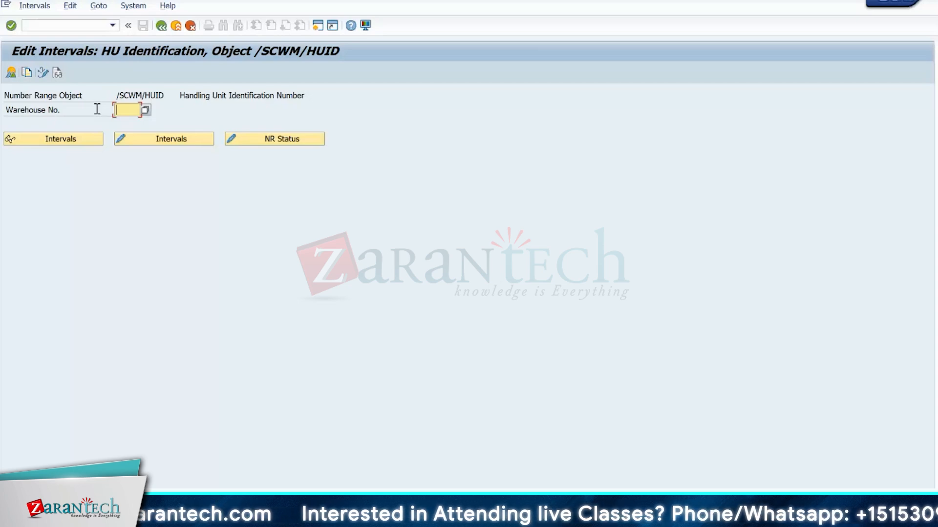
key("F3")
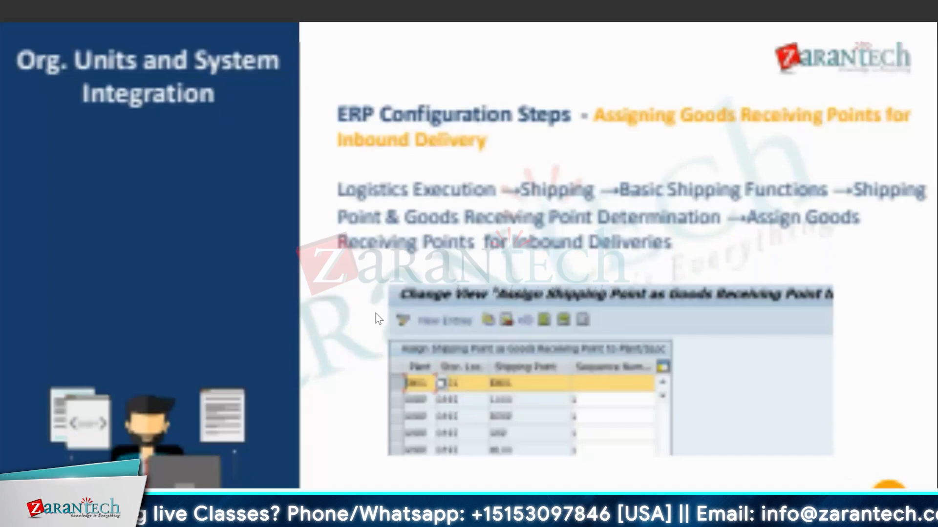
Step: Review the ERP Configuration Steps slides on goods receiving points, material master screens and delivery split, and return to Number Range Object Maintenance
key("Right")
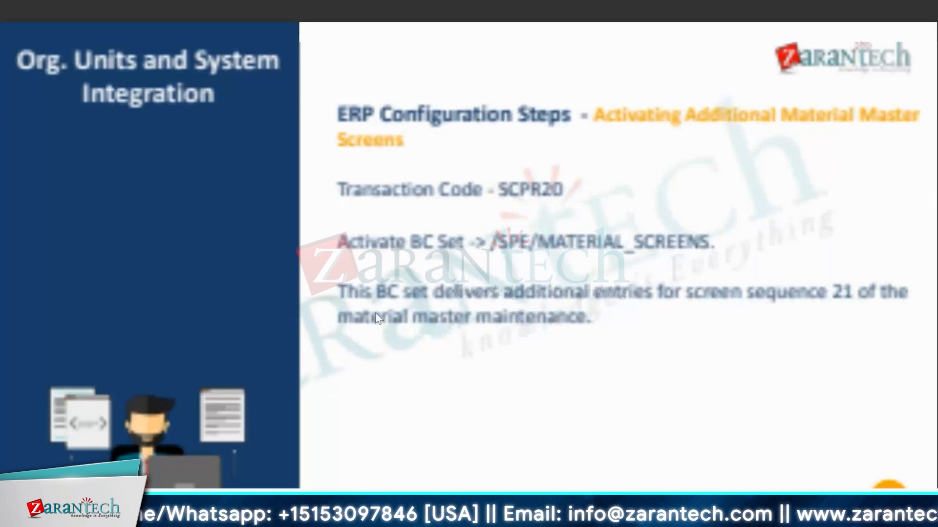
key("Right")
key("Right")
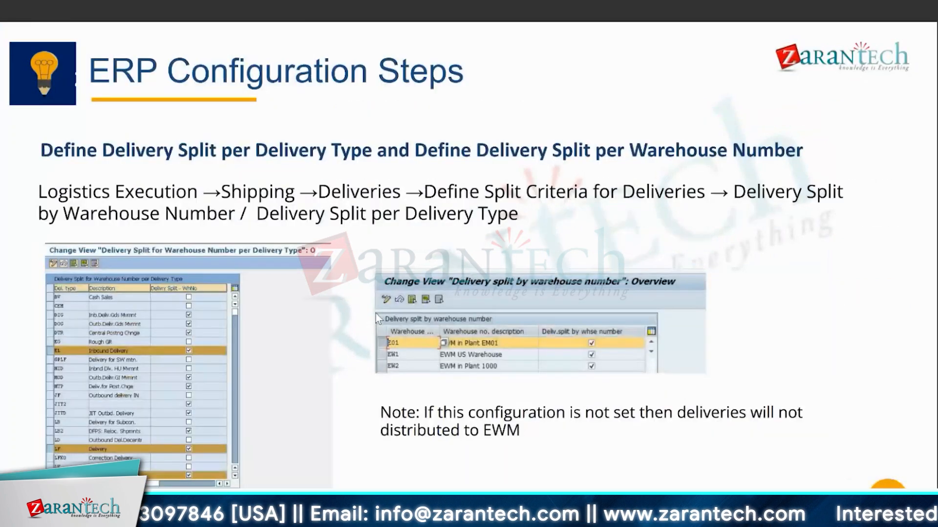
key("Right")
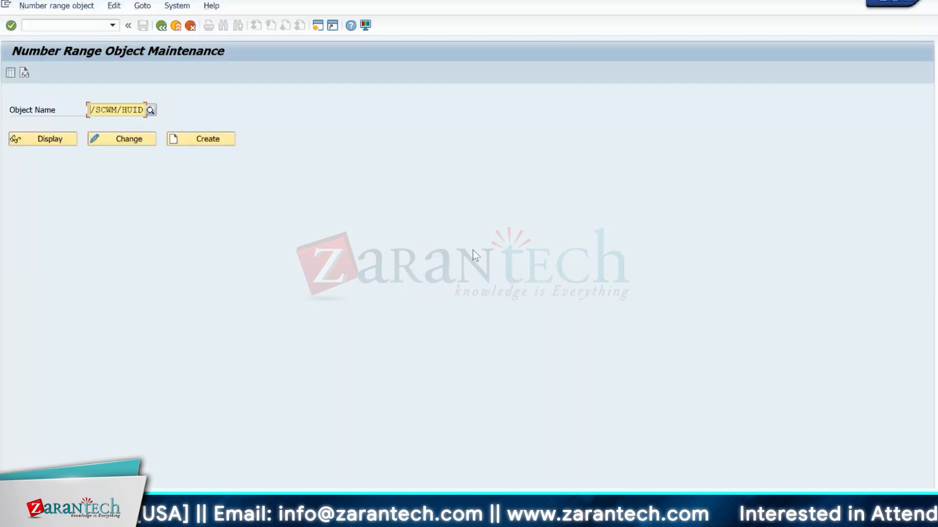
key("alt")
key("Down")
left_click(455, 239)
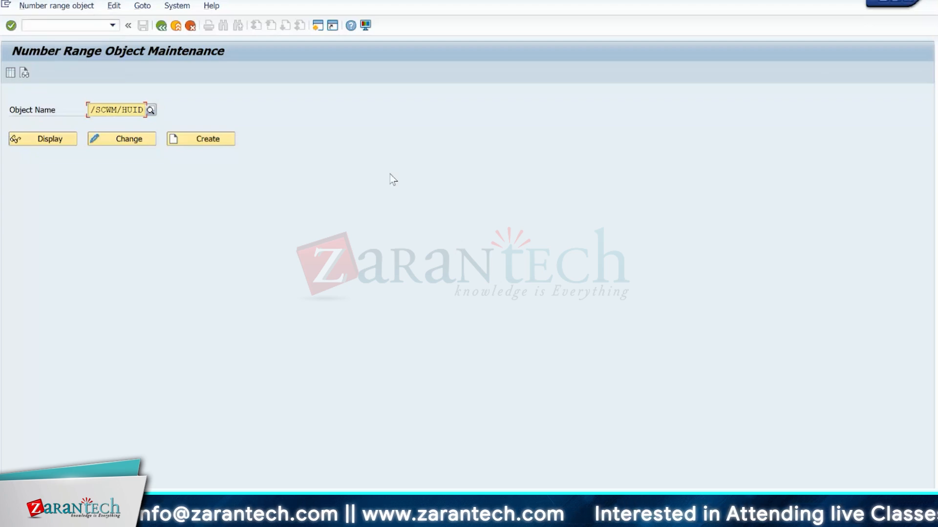
Step: Open the SAP Customizing Implementation Guide with spro and expand SCM Extended Warehouse Management, Extended Warehouse Management and Cross-Process Settings
left_click(46, 21)
type("spro")
key("Return")
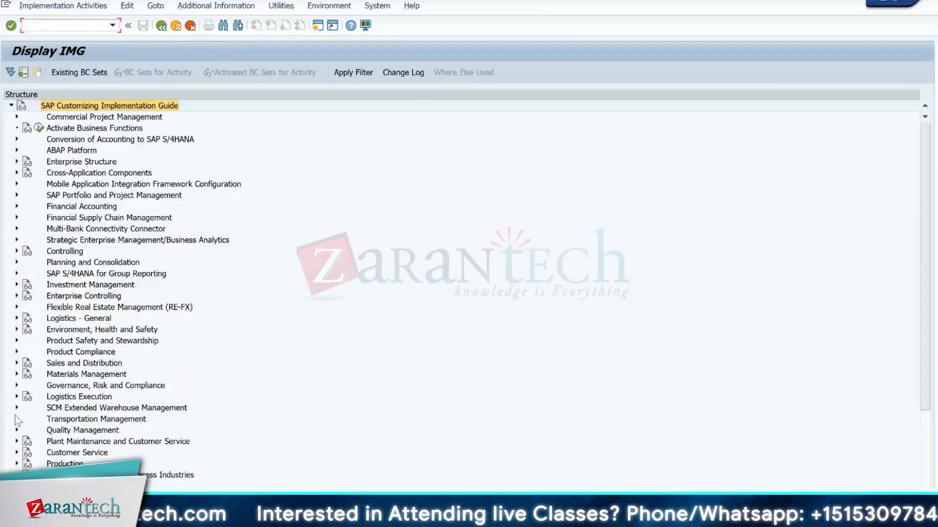
left_click(16, 408)
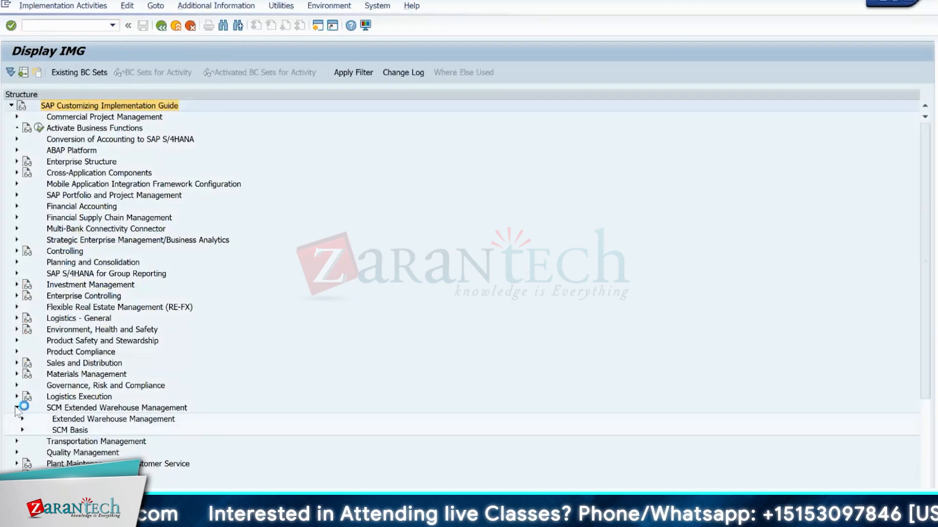
left_click(22, 419)
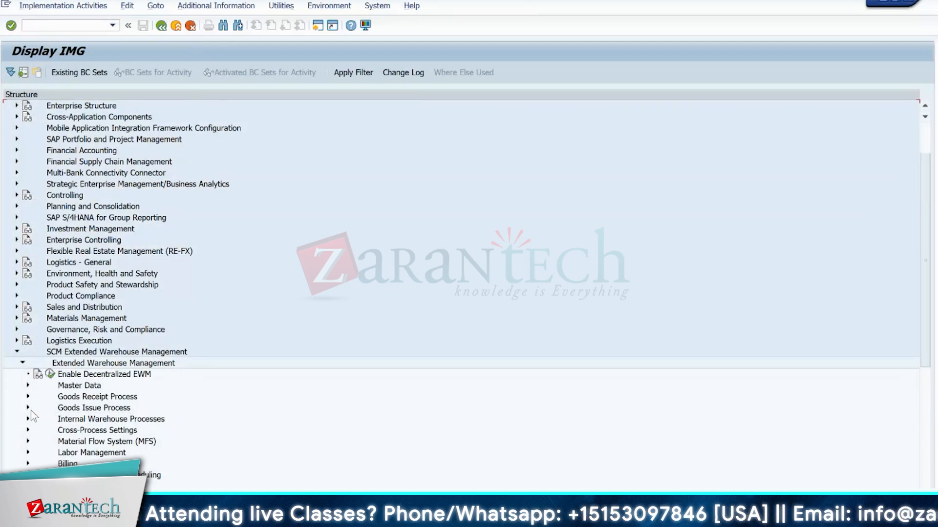
left_click(28, 429)
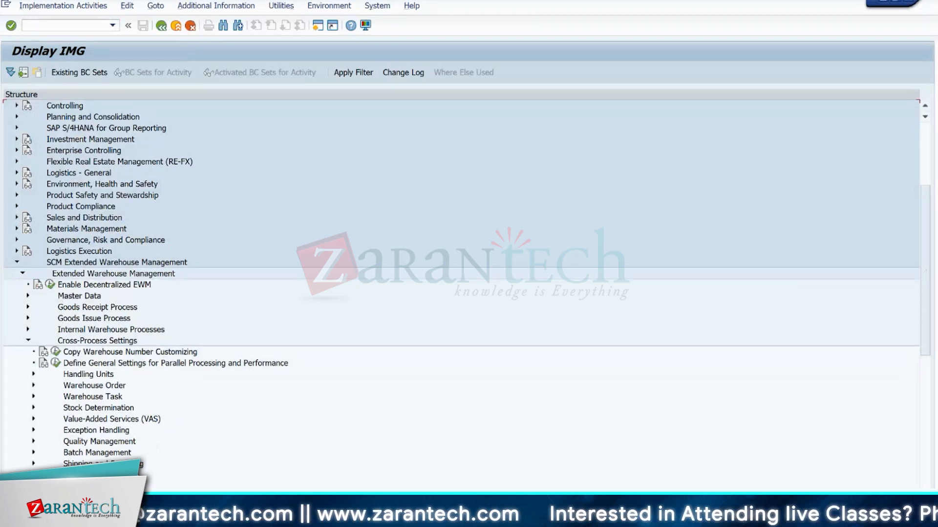
Step: Expand the Delivery - Warehouse Request node under Cross-Process Settings and its Number Ranges activities
scroll(459, 283, "down", 3)
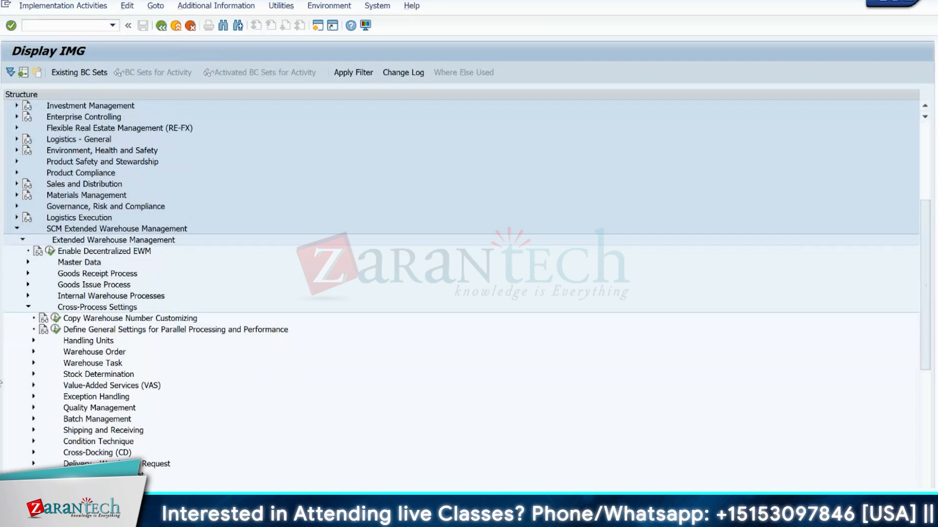
left_click(33, 464)
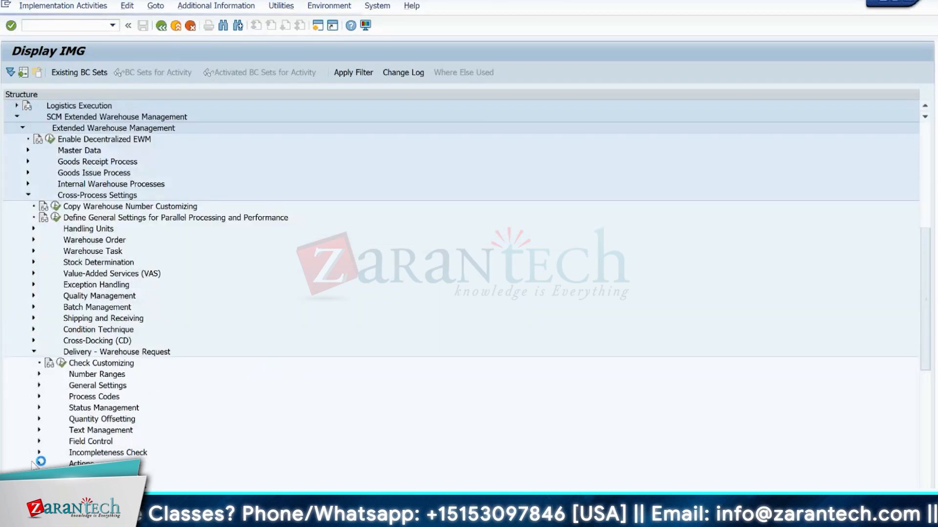
left_click(38, 375)
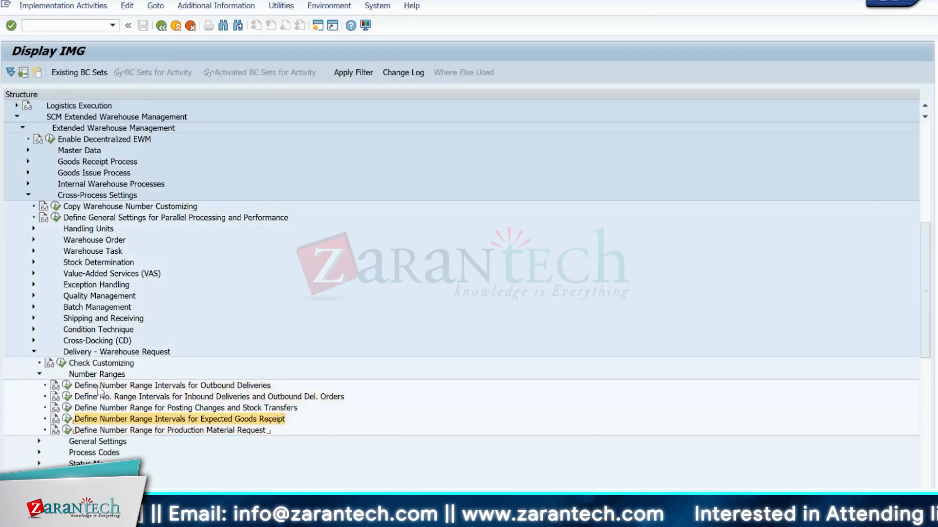
Step: Open the number range intervals activity for outbound deliveries, view the intervals of object /SCDL/FD, and return to the IMG
key("Down")
key("Down")
key("Down")
key("Down")
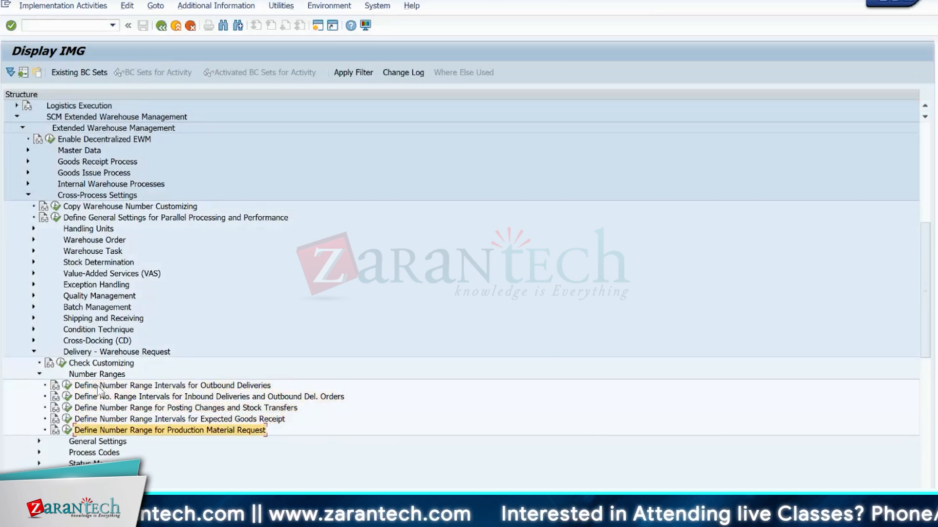
left_click(68, 386)
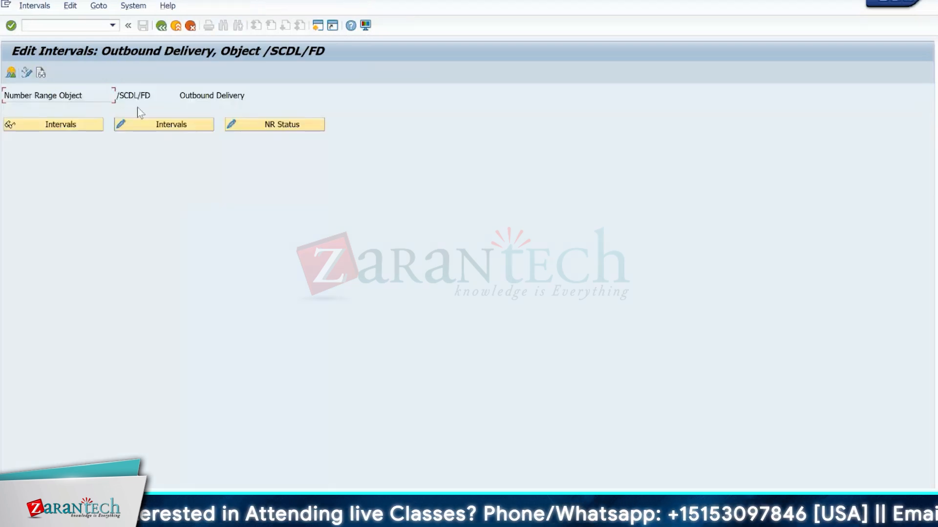
left_click(61, 124)
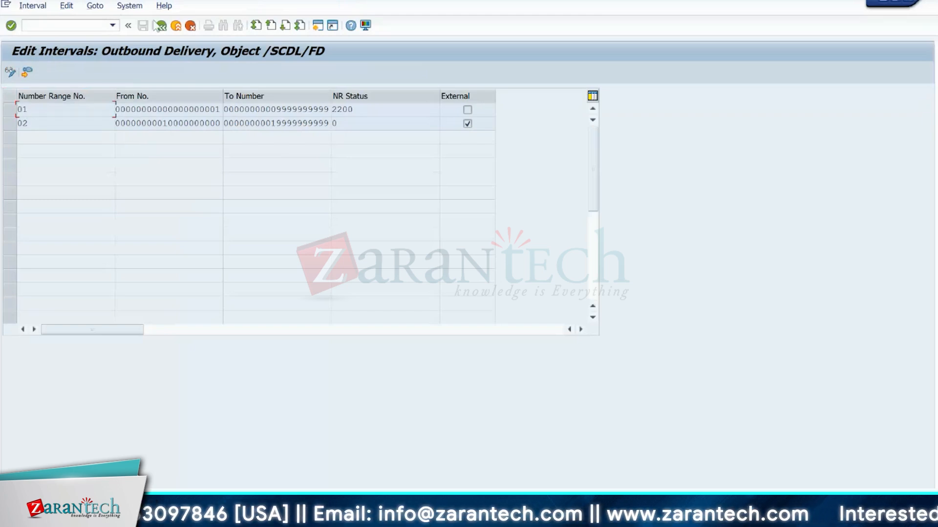
key("F3")
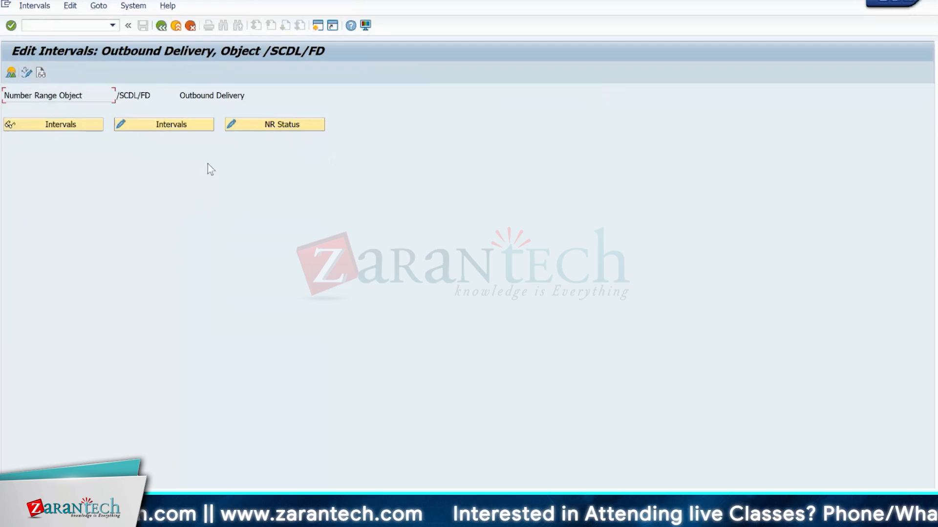
key("alt+Tab")
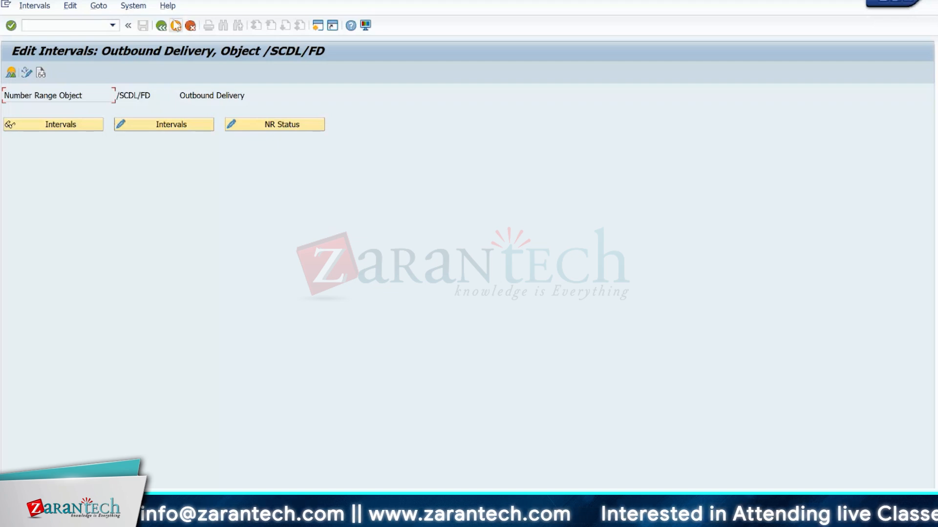
left_click(161, 26)
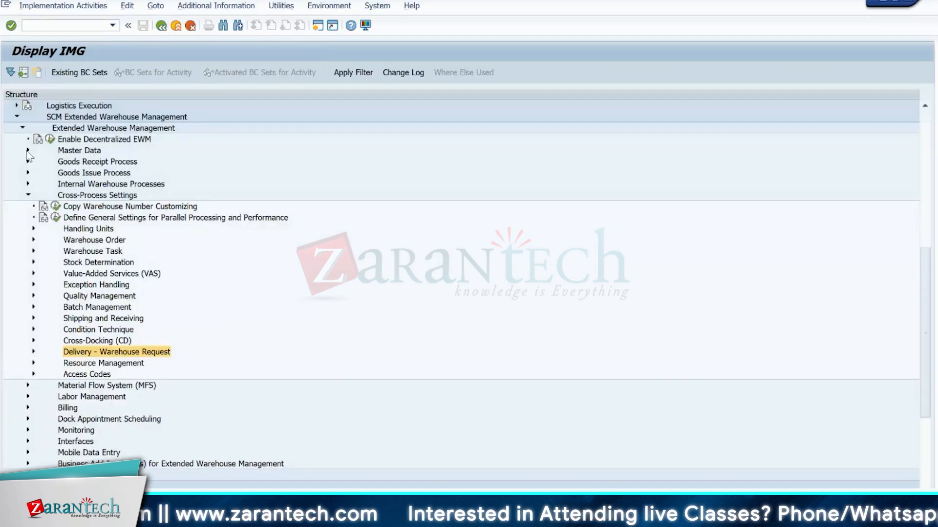
Step: Look at the Define Number Ranges activity list under EWM Master Data, close it, and collapse the Master Data node
left_click(27, 151)
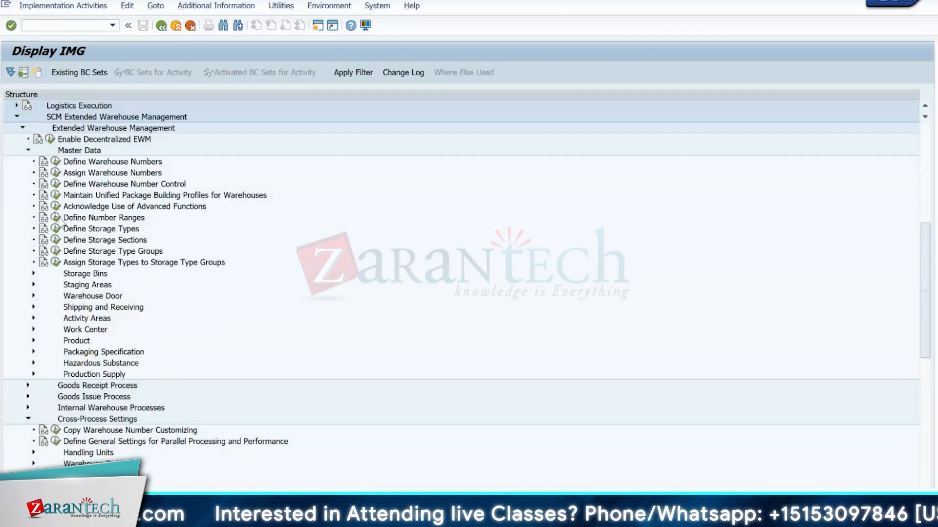
left_click(56, 218)
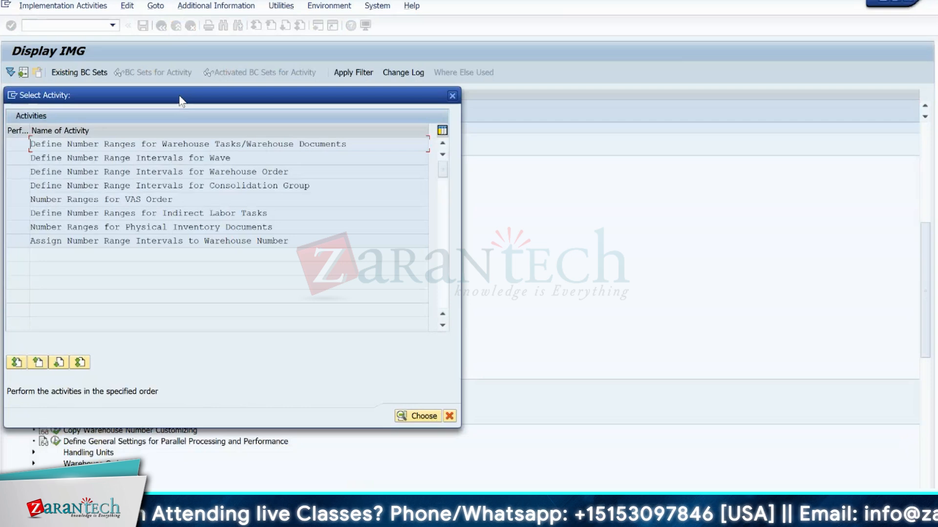
left_click_drag(180, 100, 542, 84)
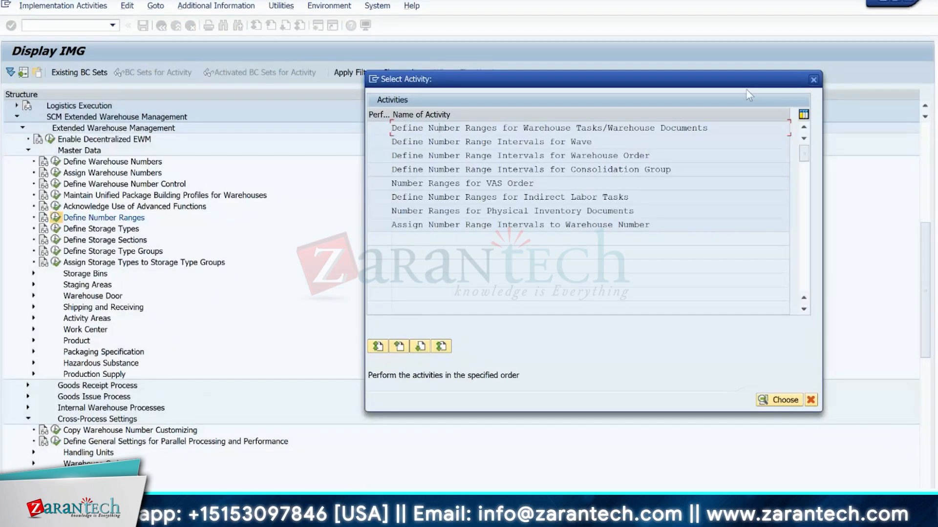
left_click(813, 80)
left_click(28, 150)
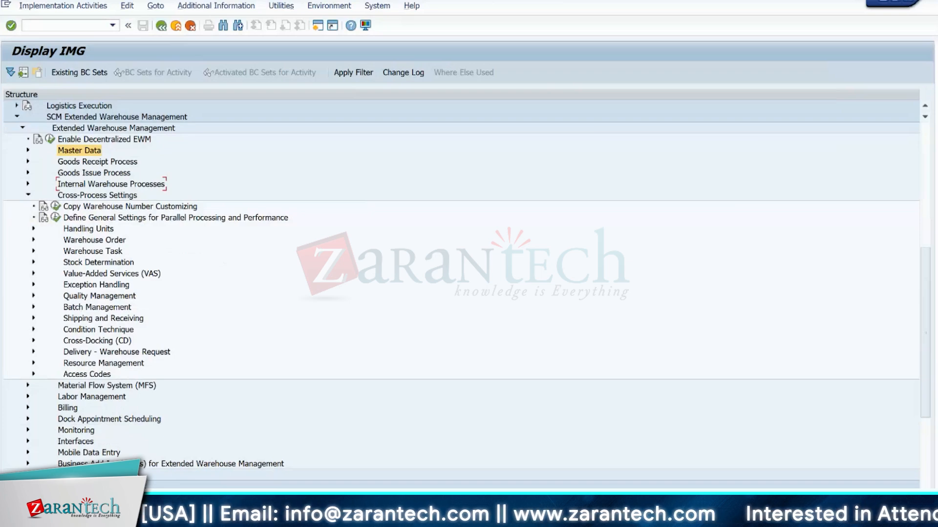
Step: Switch to the EWM Configuration Steps slides, check the storage location and warehouse number mapping paths, and return to the IMG
key("alt+Tab")
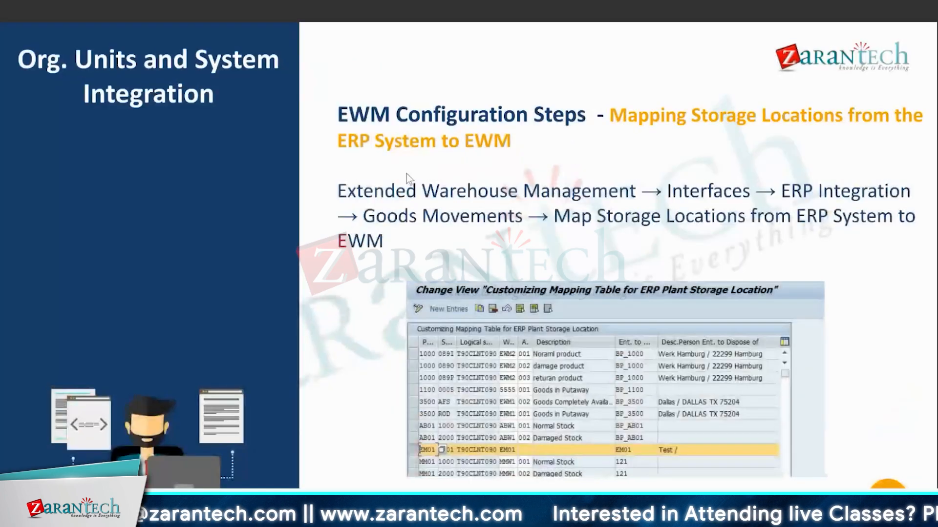
key("Page_Up")
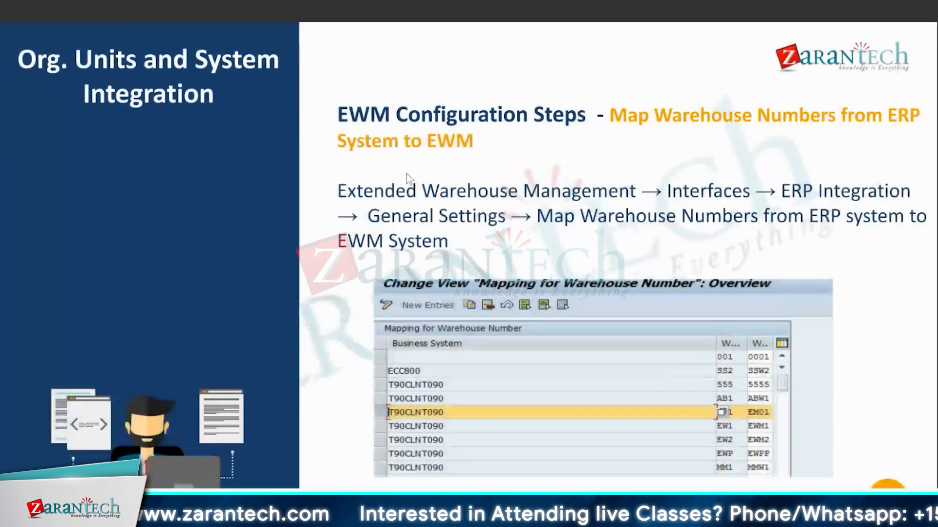
key("alt+Tab")
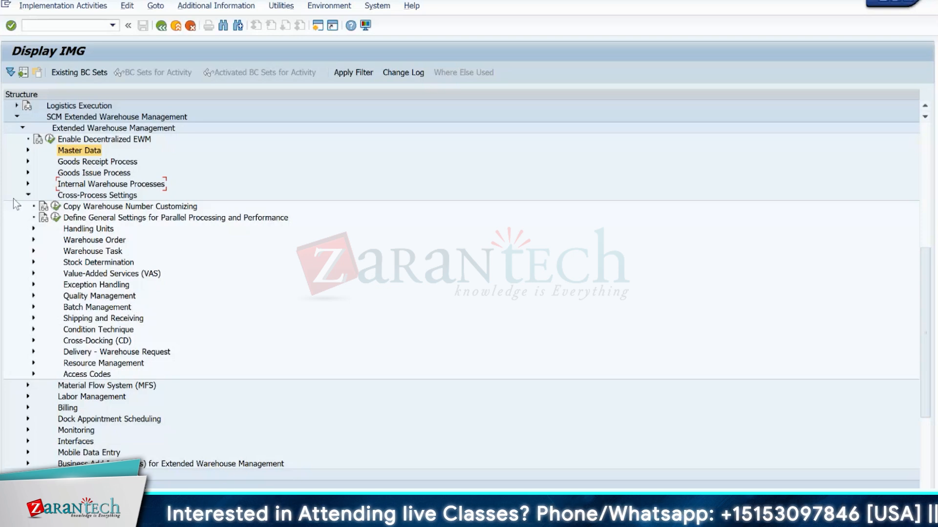
Step: Collapse Cross-Process Settings and expand Interfaces, ERP Integration and Goods Movements in the EWM customizing tree
left_click(27, 195)
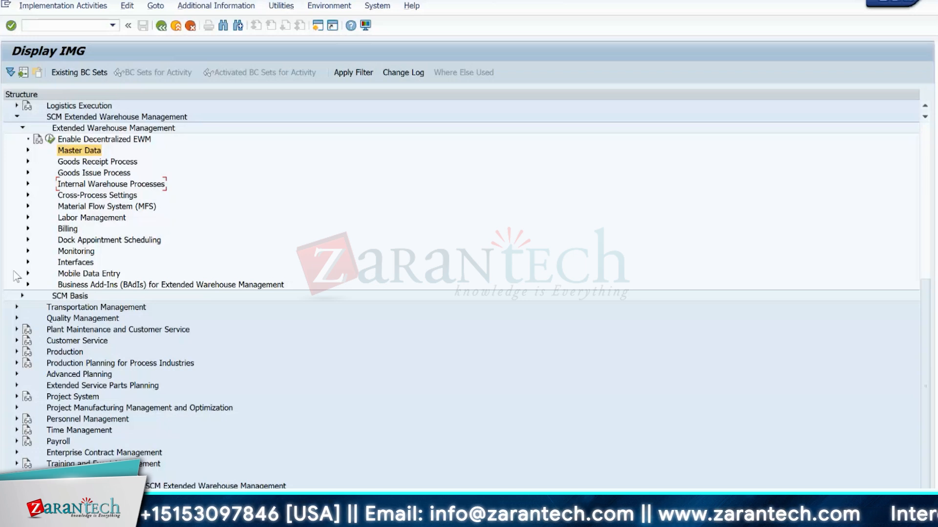
left_click(28, 263)
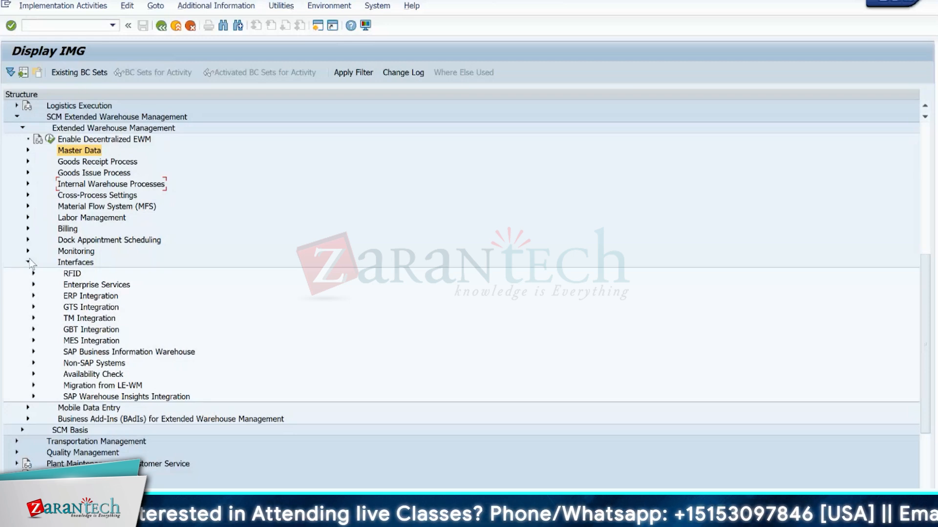
left_click(29, 262)
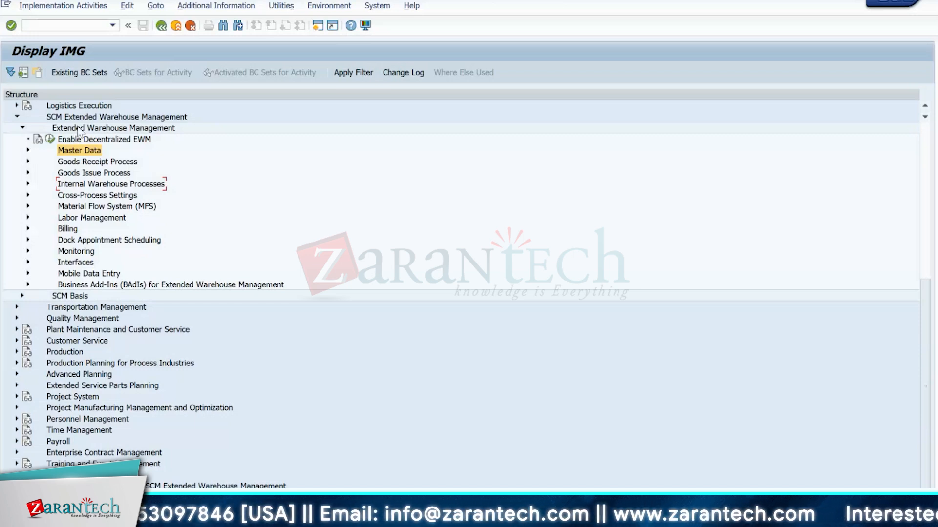
left_click(27, 262)
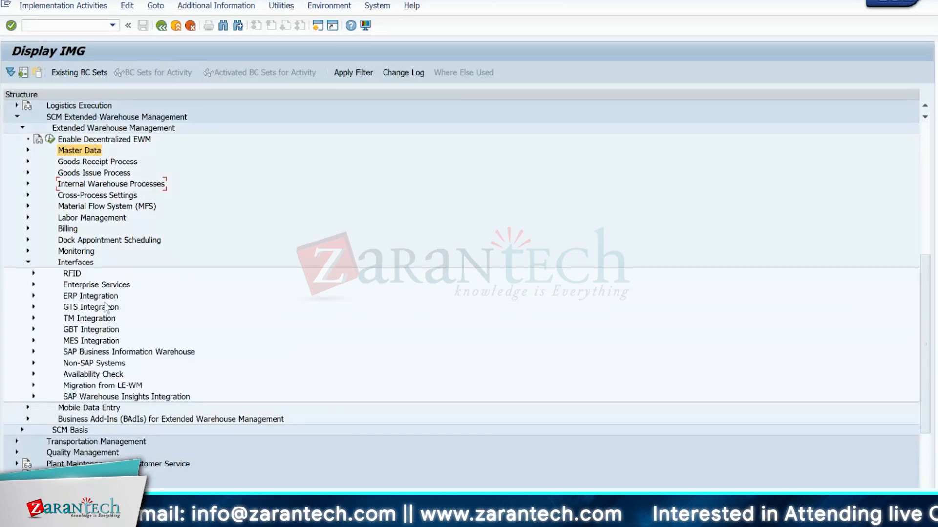
left_click(33, 296)
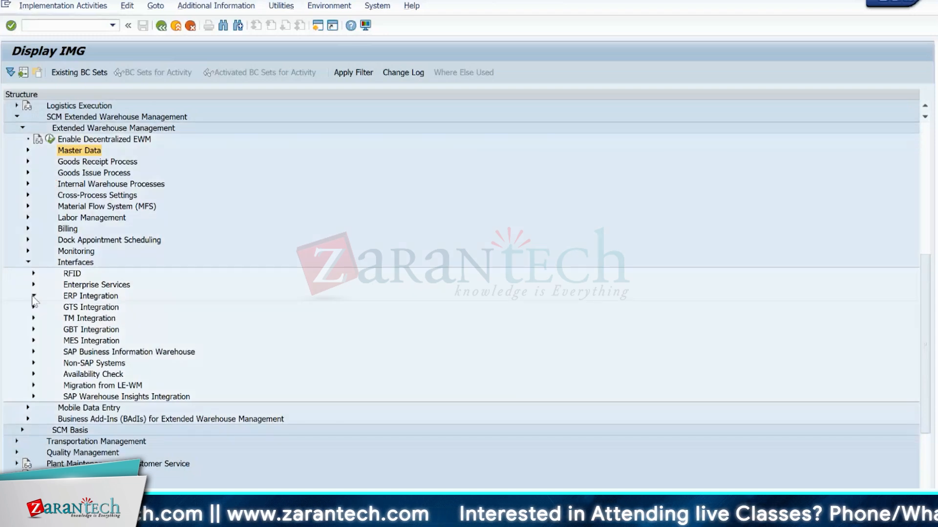
left_click(38, 341)
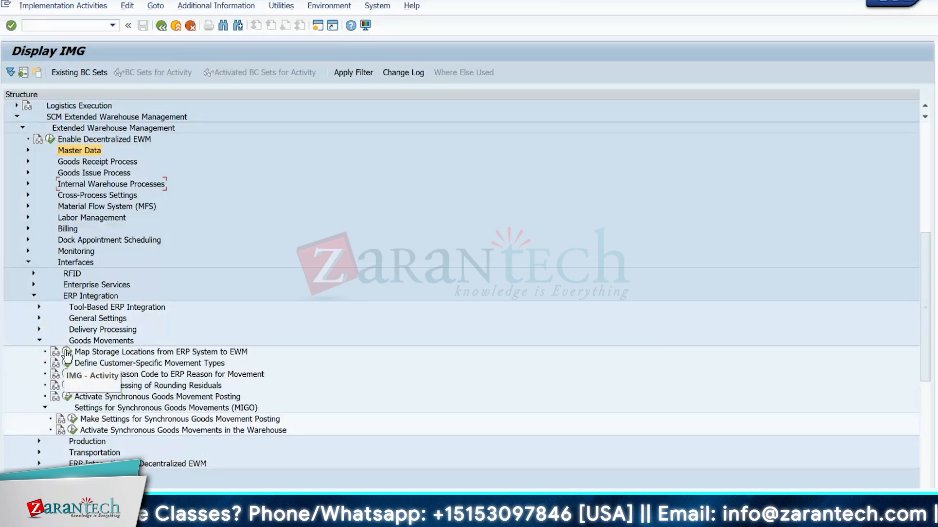
Step: Open Map Storage Locations from ERP System to EWM, examine the two ET01 entries of plant 1710 and their availability groups, and go back
left_click(67, 352)
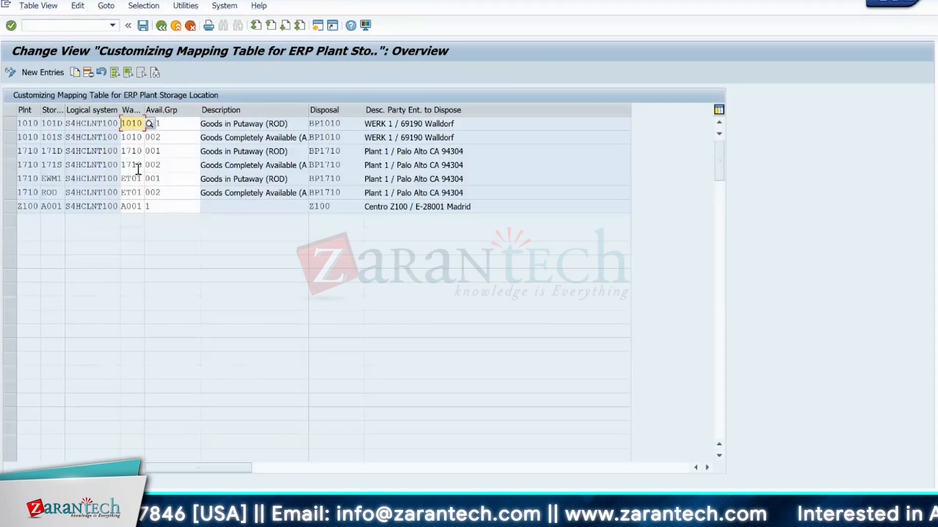
left_click(15, 179)
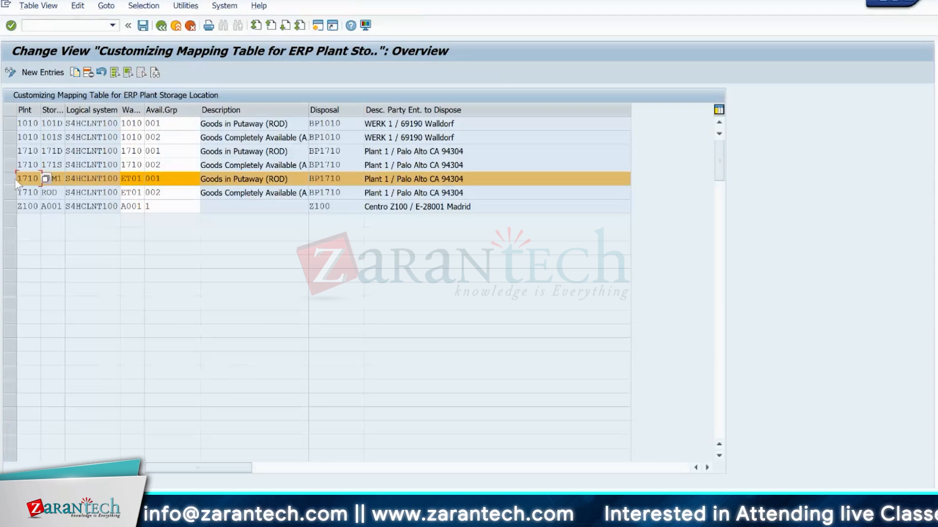
left_click(10, 193)
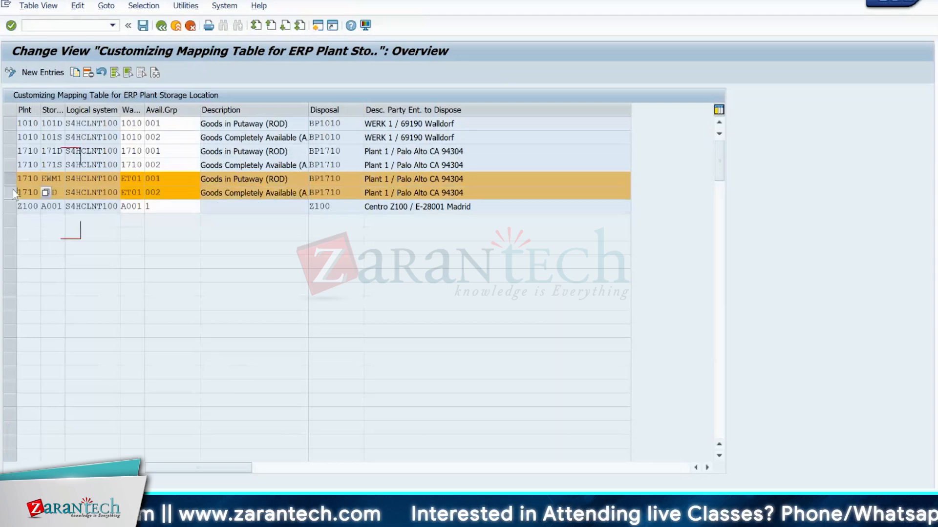
left_click(136, 180)
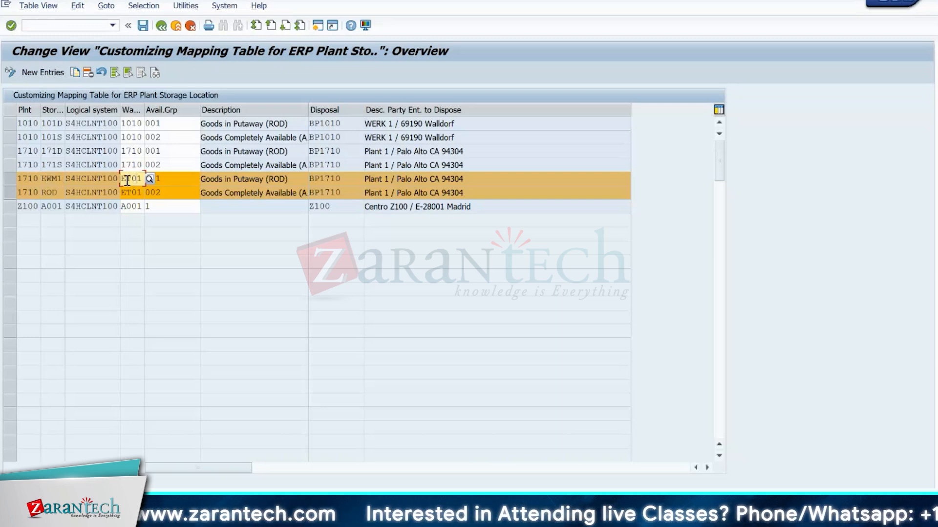
left_click(171, 177)
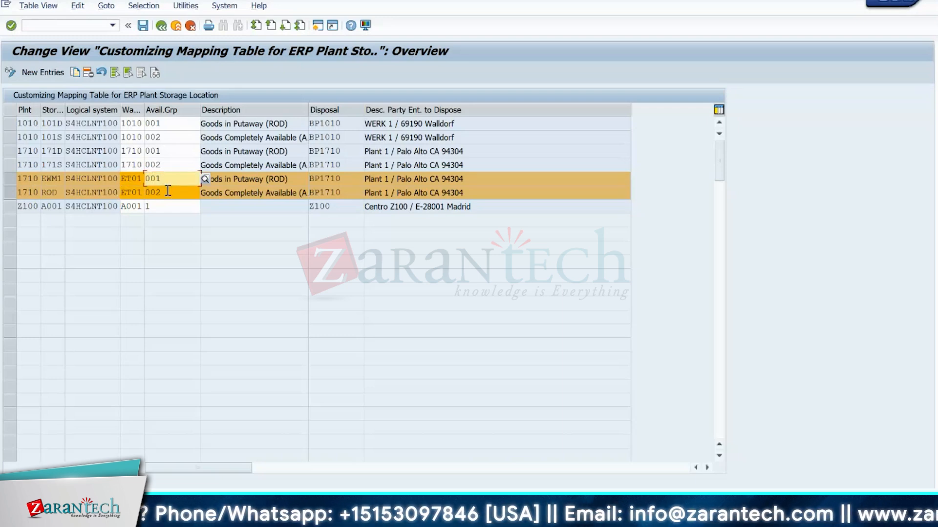
left_click(168, 190)
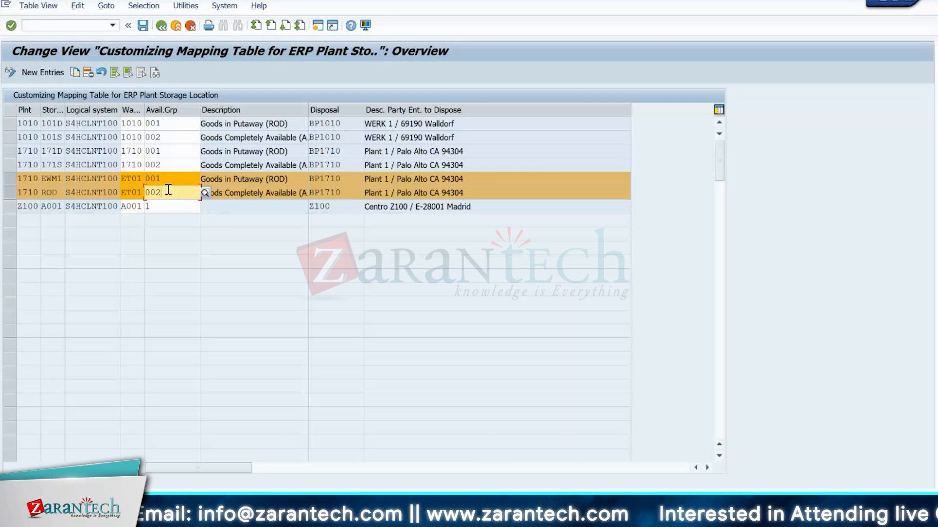
left_click(165, 178)
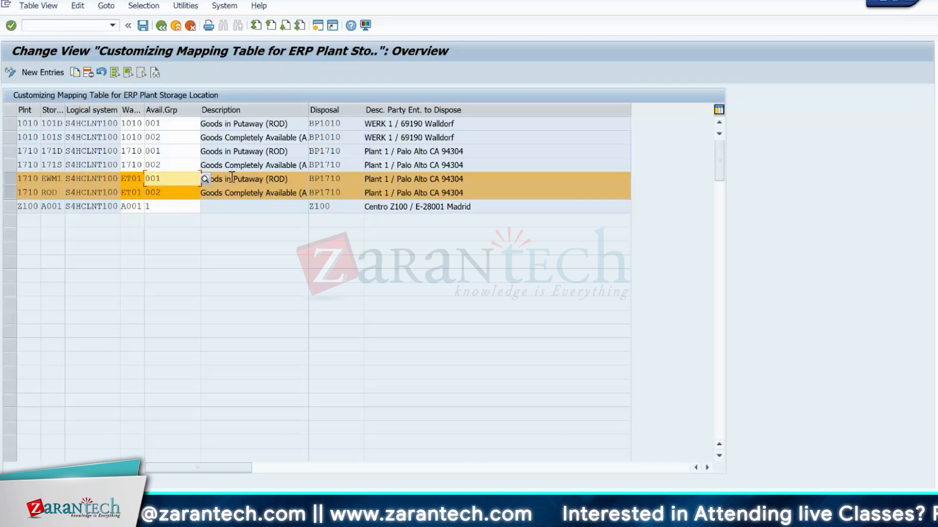
left_click(166, 195)
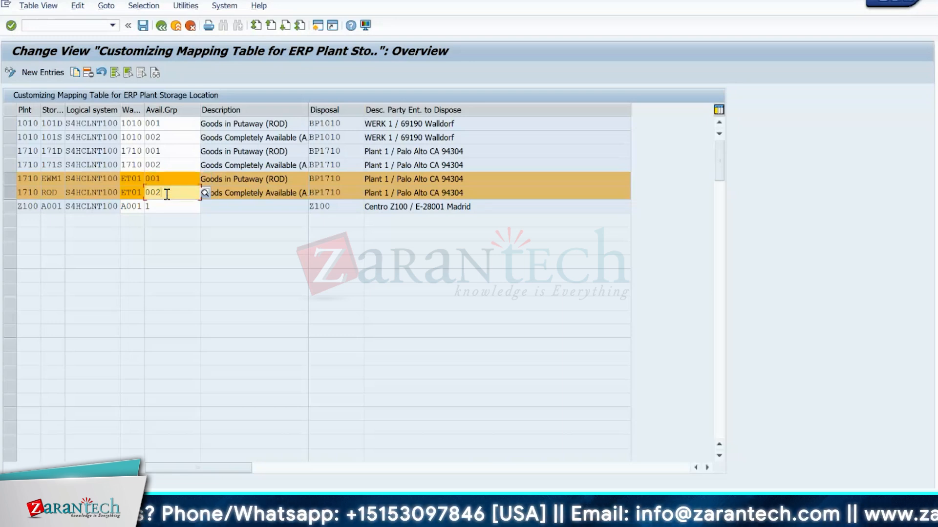
left_click(162, 25)
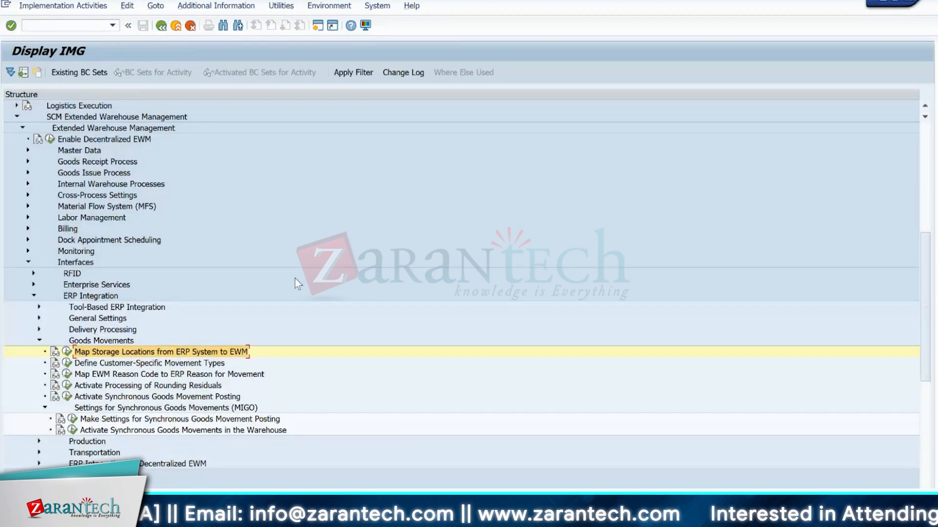
Step: Expand Delivery Processing, reopen the storage location mapping, examine the Disposal entry for plant 1710 storage location 171D, and go back
left_click(39, 330)
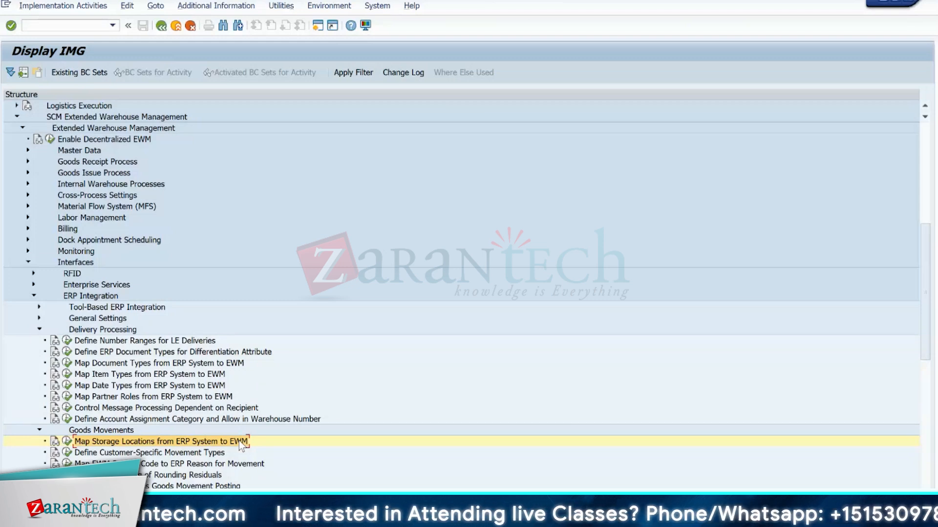
left_click(66, 442)
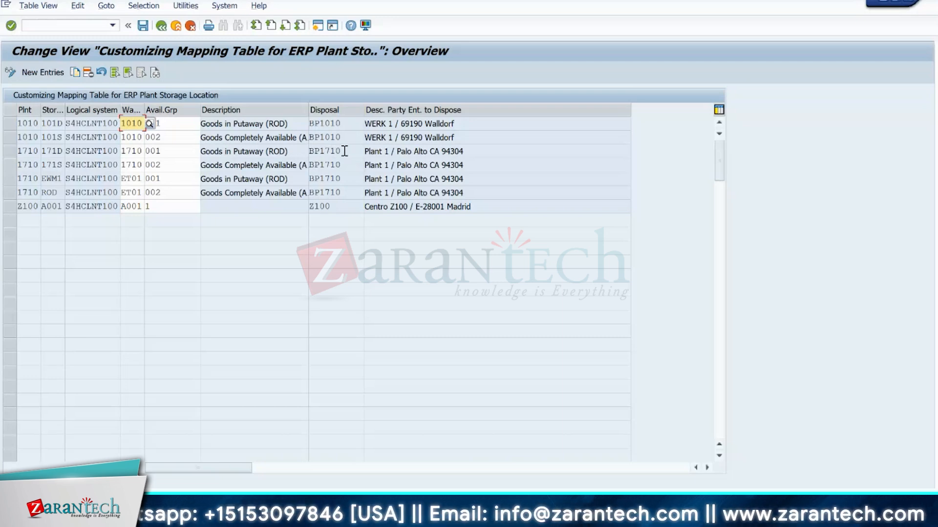
left_click_drag(341, 152, 306, 151)
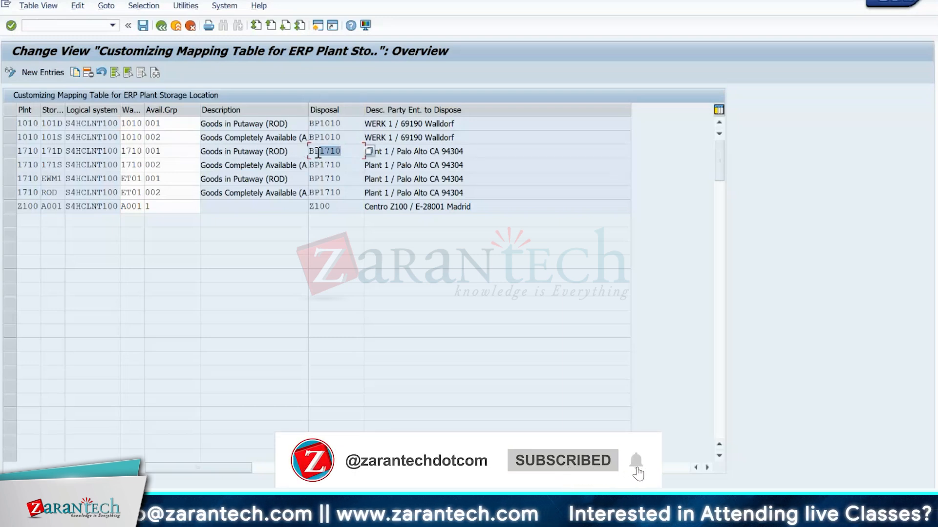
left_click(314, 151)
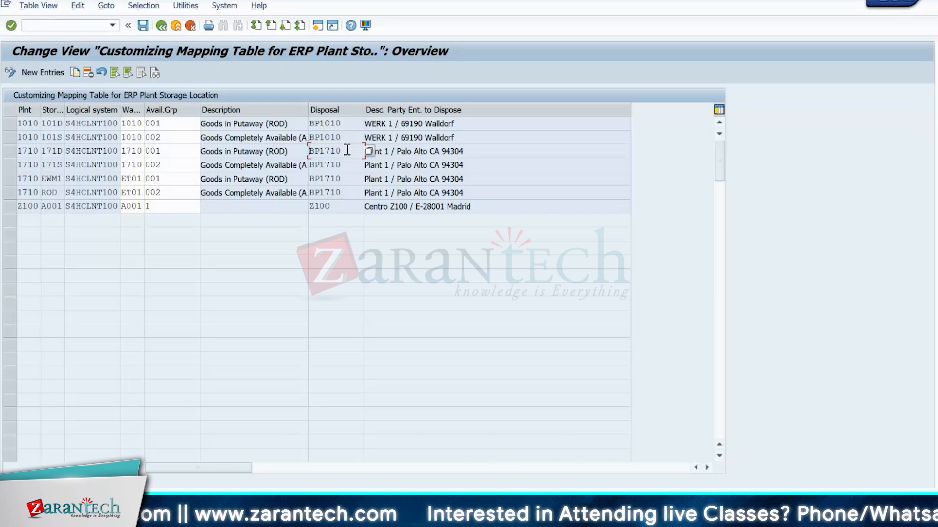
left_click(161, 25)
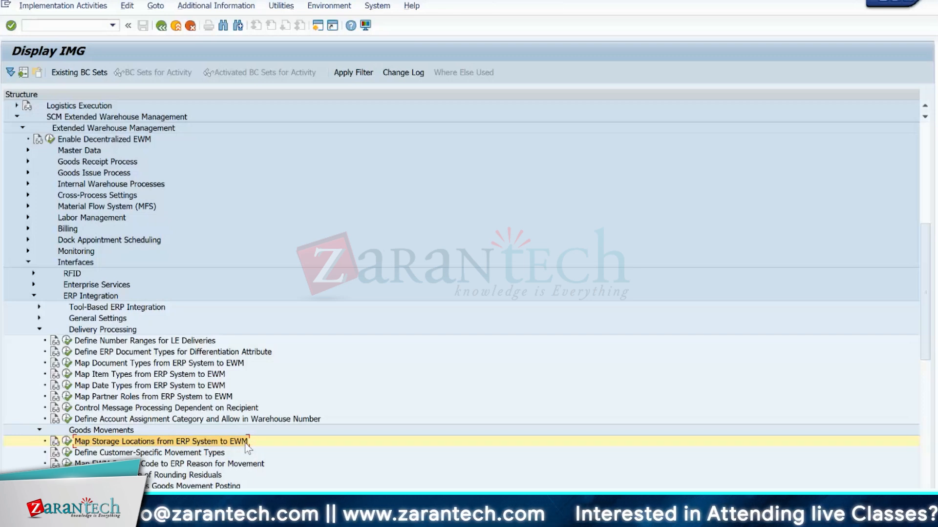
Step: Open Map Document Types from ERP System to EWM, examine the delivery type to document type mappings, and go back
left_click(88, 365)
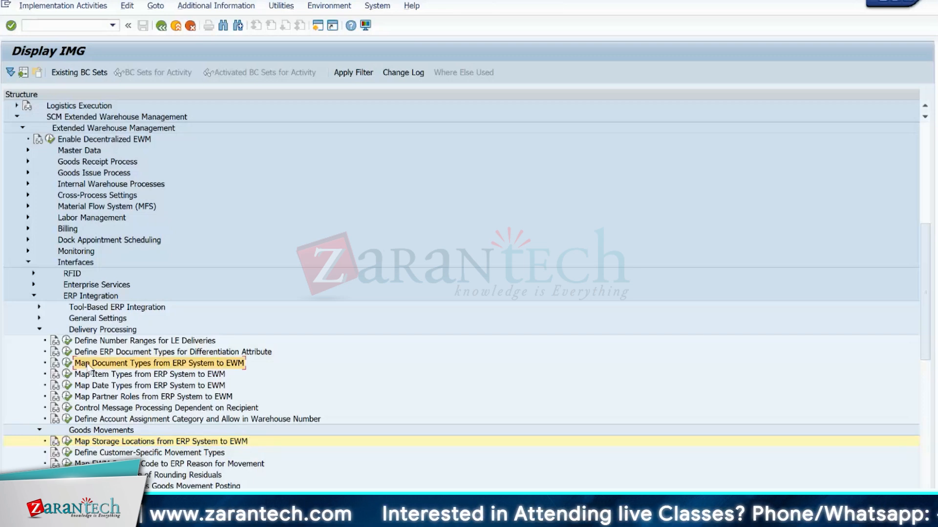
left_click(67, 364)
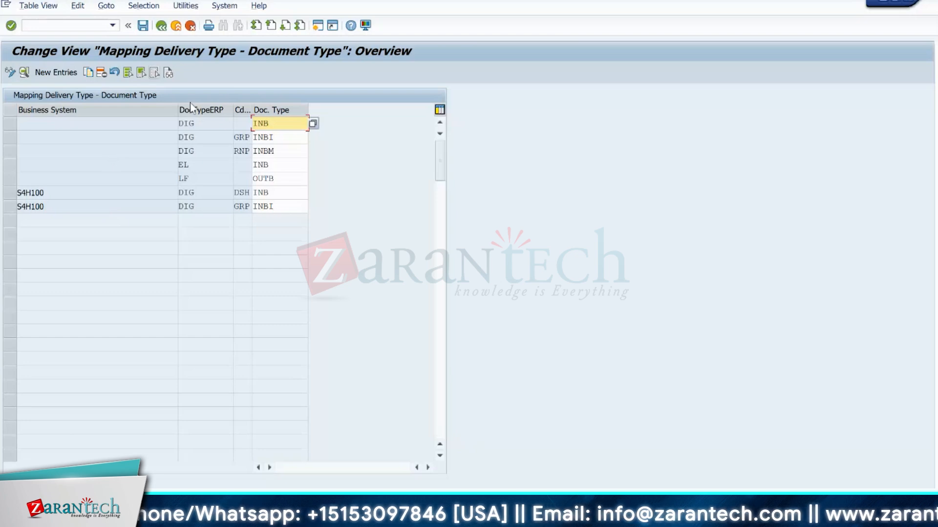
key("F3")
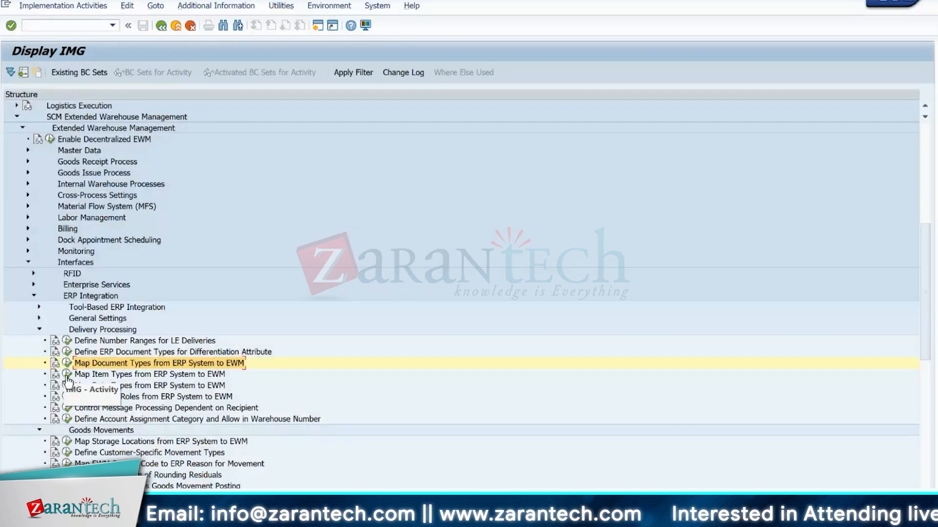
Step: Collapse Delivery Processing and Goods Movements and expand General Settings under ERP Integration in the EWM customizing tree
left_click(39, 329)
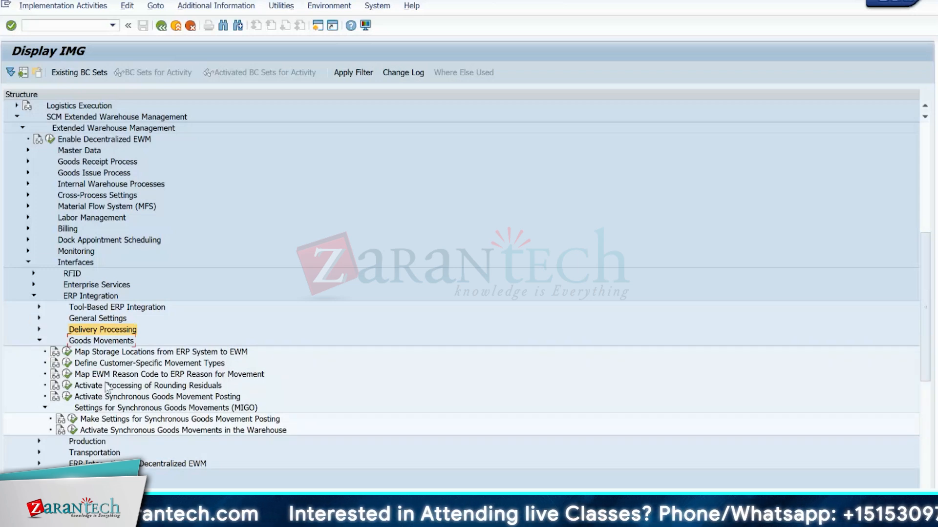
left_click(40, 341)
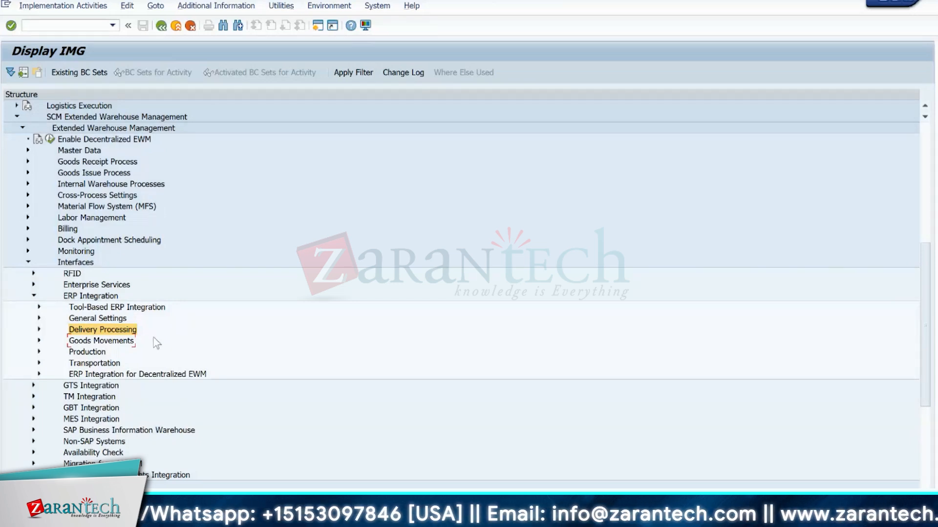
left_click(39, 319)
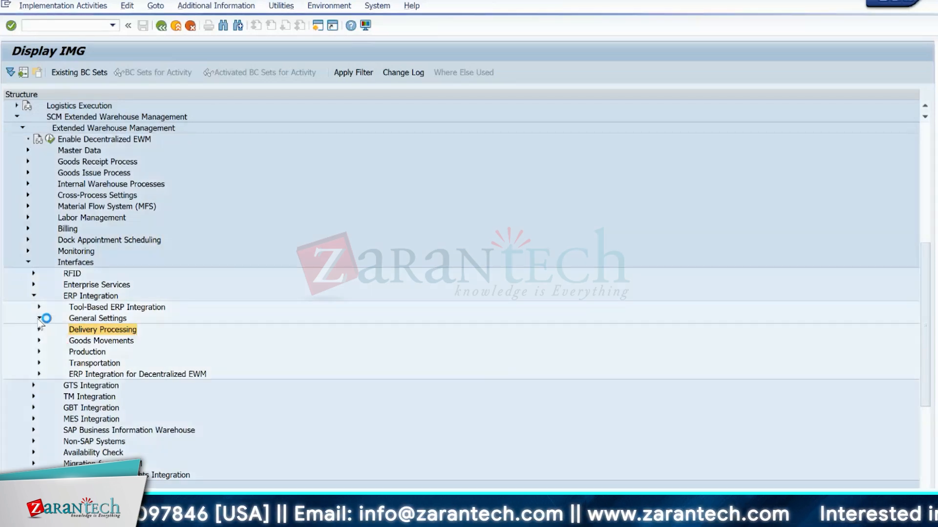
left_click(91, 319)
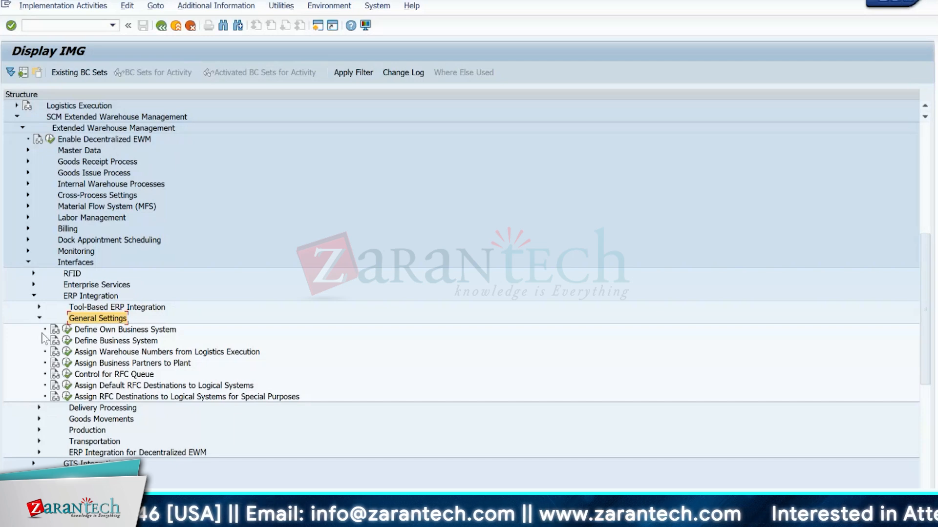
Step: Open Define Own Business System, examine the business system entry, and return to the IMG
left_click(67, 329)
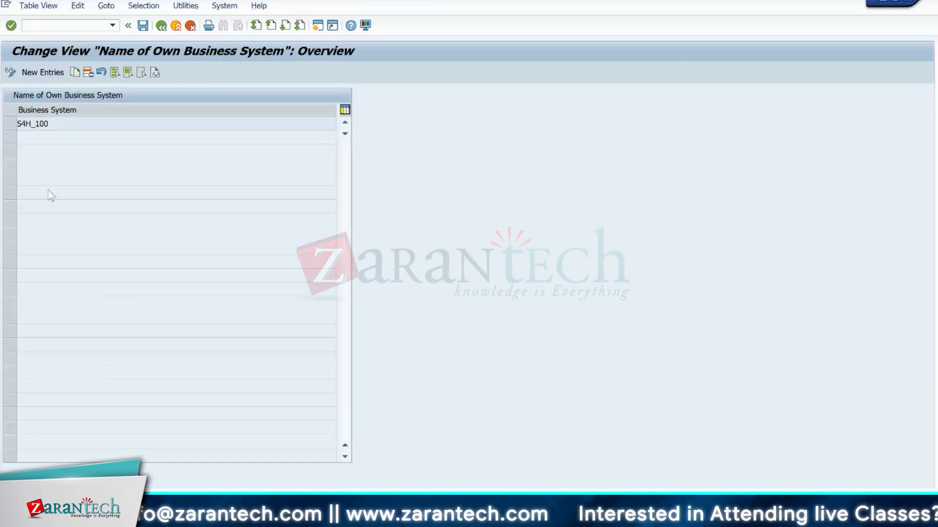
left_click_drag(65, 123, 15, 125)
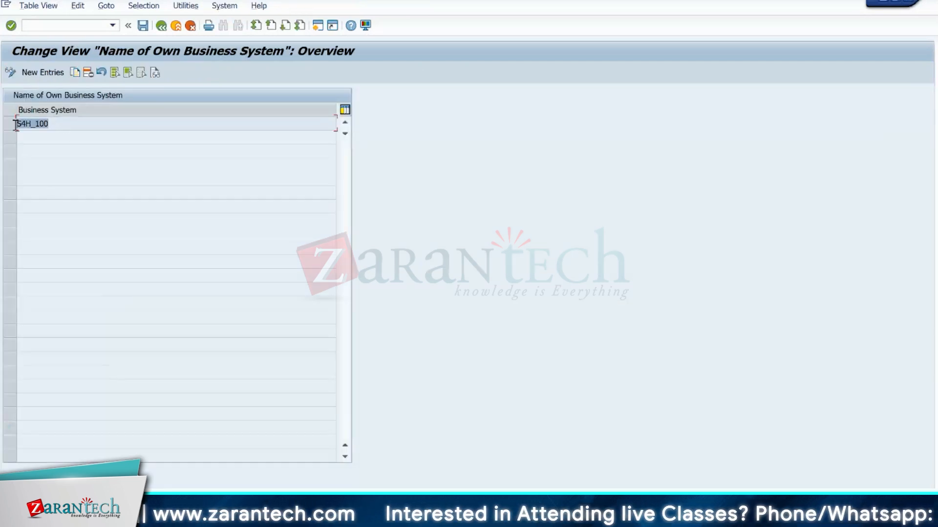
left_click(15, 124)
left_click(161, 26)
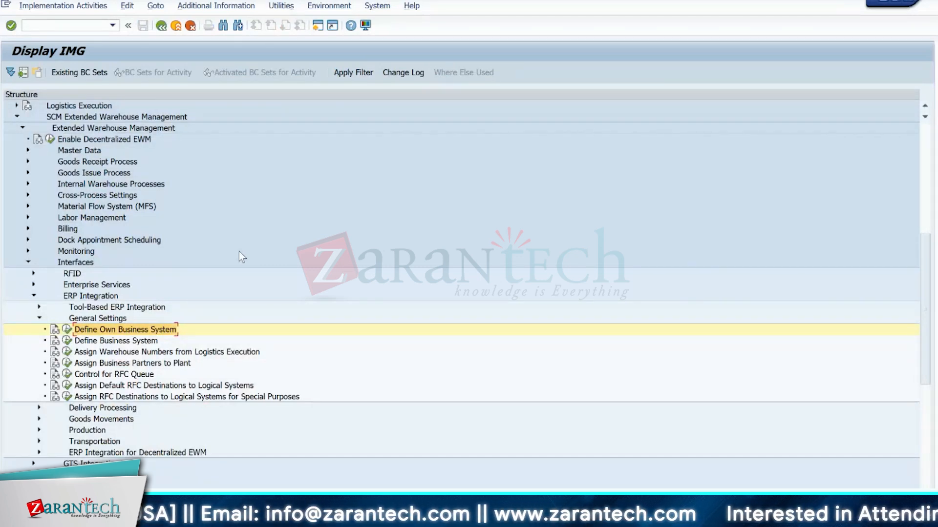
Step: Open Define Business System, examine the logical system assigned to business system S4H100, and go back
left_click(67, 342)
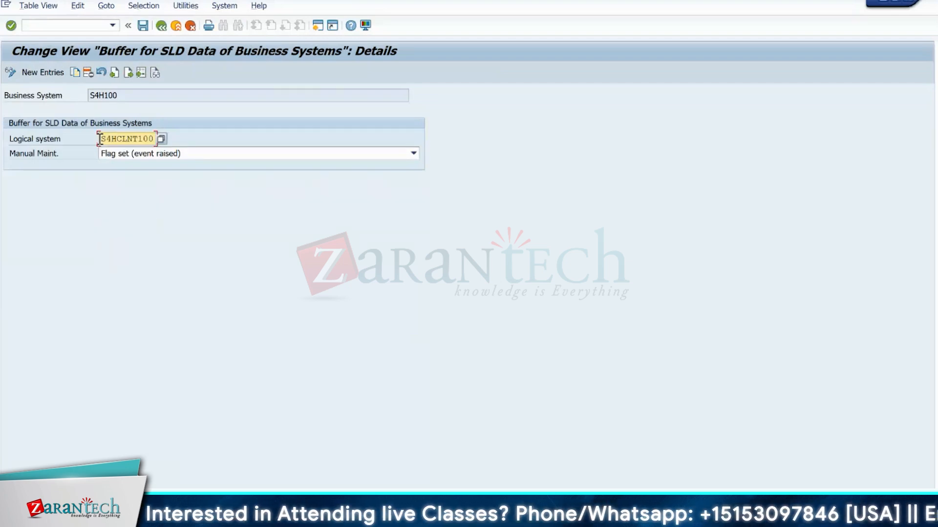
left_click_drag(100, 139, 155, 139)
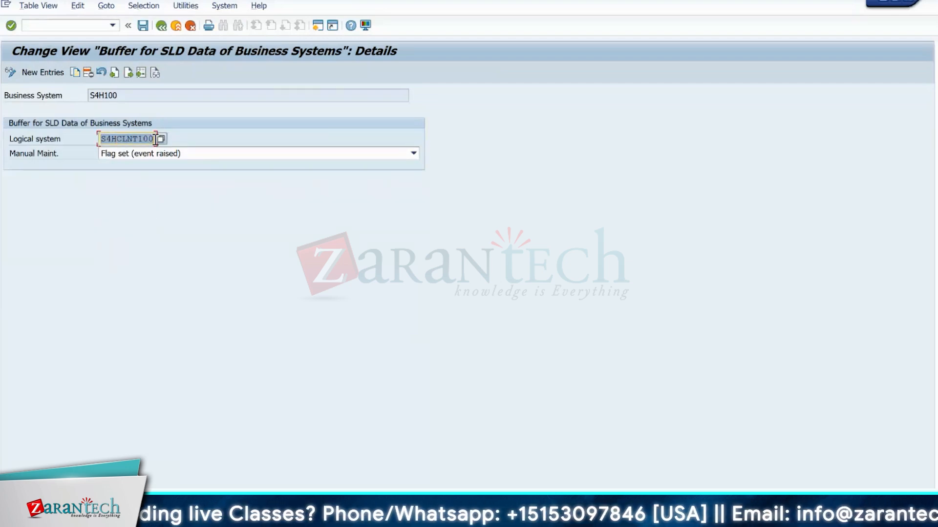
left_click(113, 97)
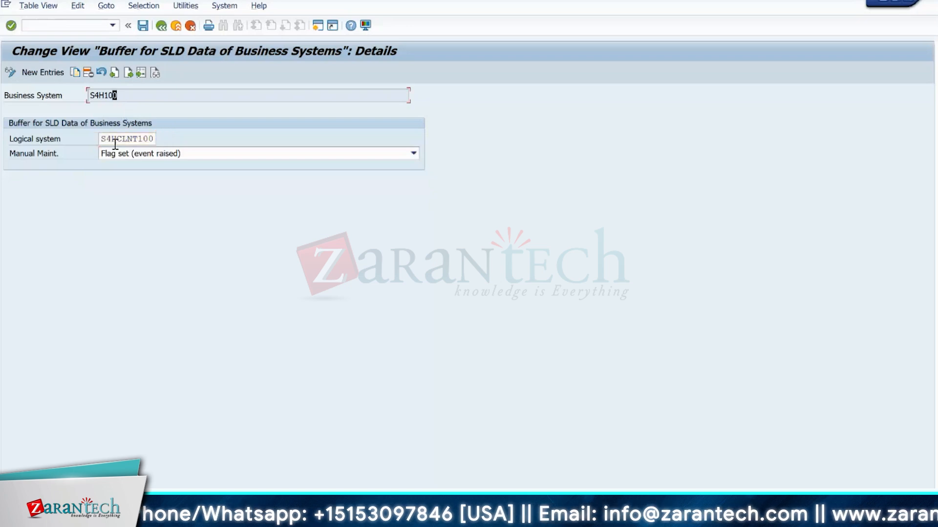
left_click(102, 140)
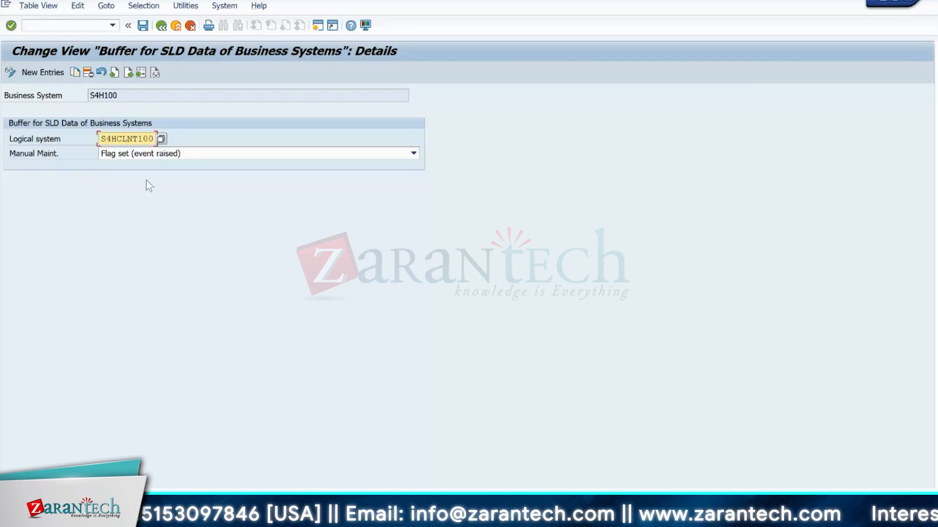
left_click(161, 25)
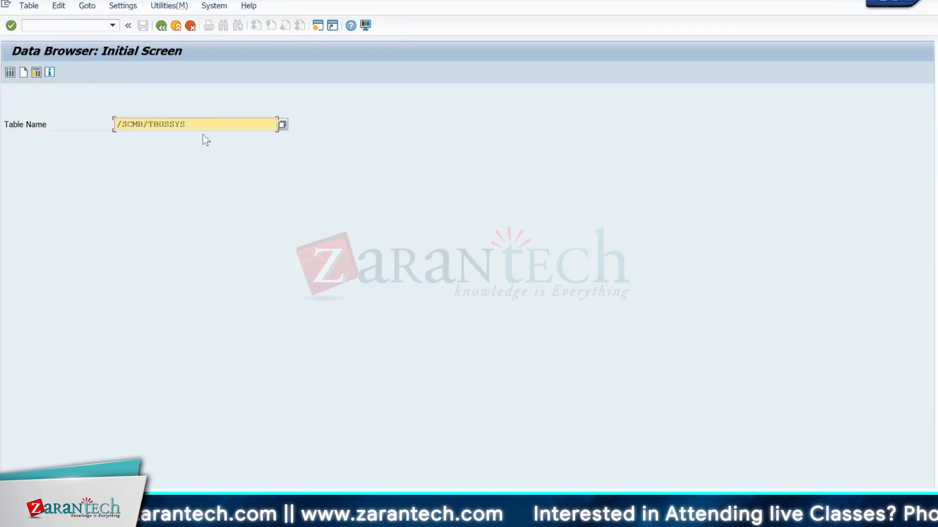
Step: List the entries of table /SCMB/TBUSSYS without selection criteria, examine the business and logical system, and return to the initial screen
key("Return")
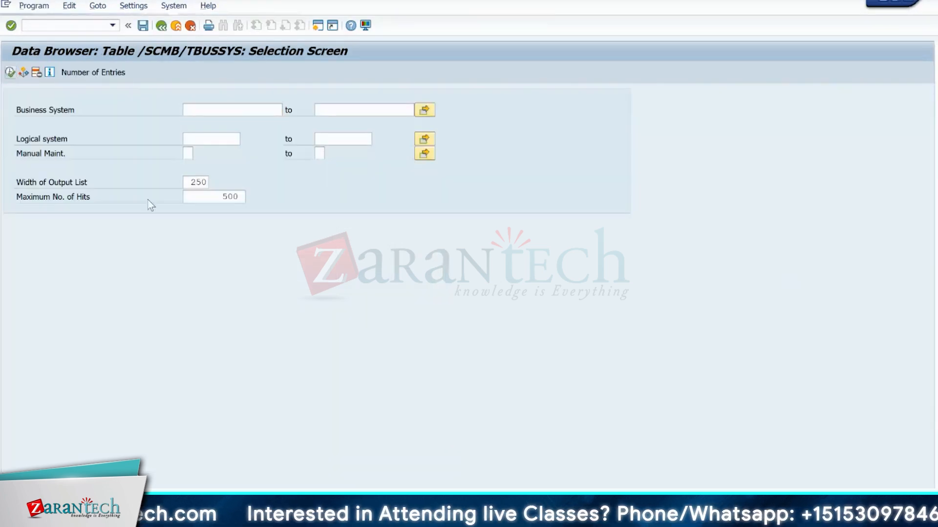
key("F8")
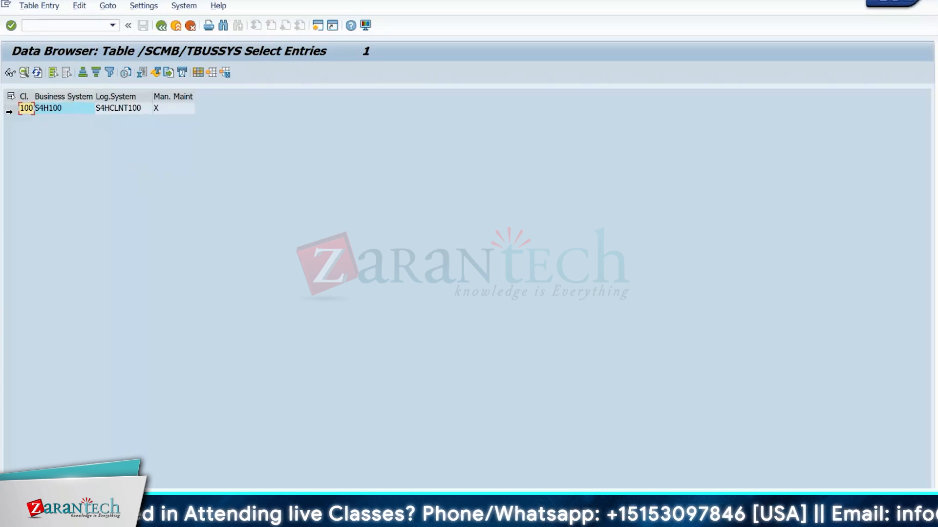
left_click(138, 110)
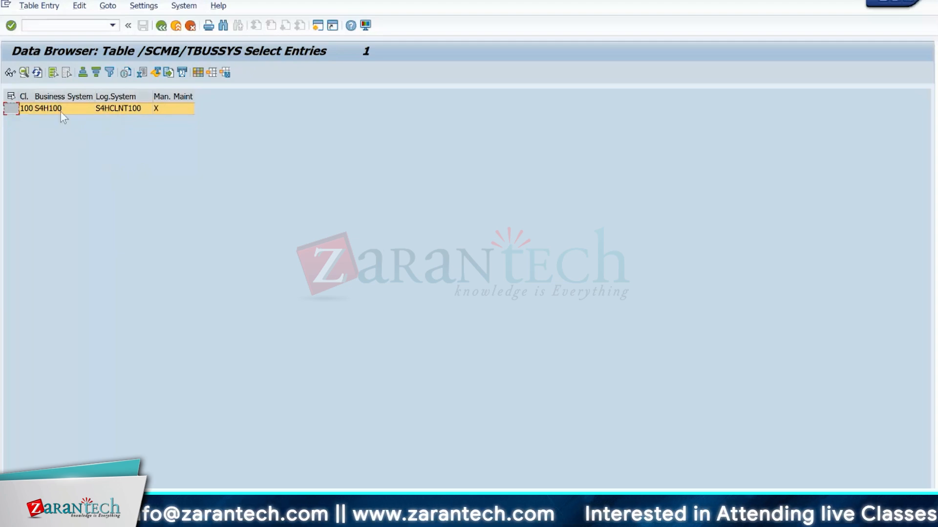
left_click(161, 26)
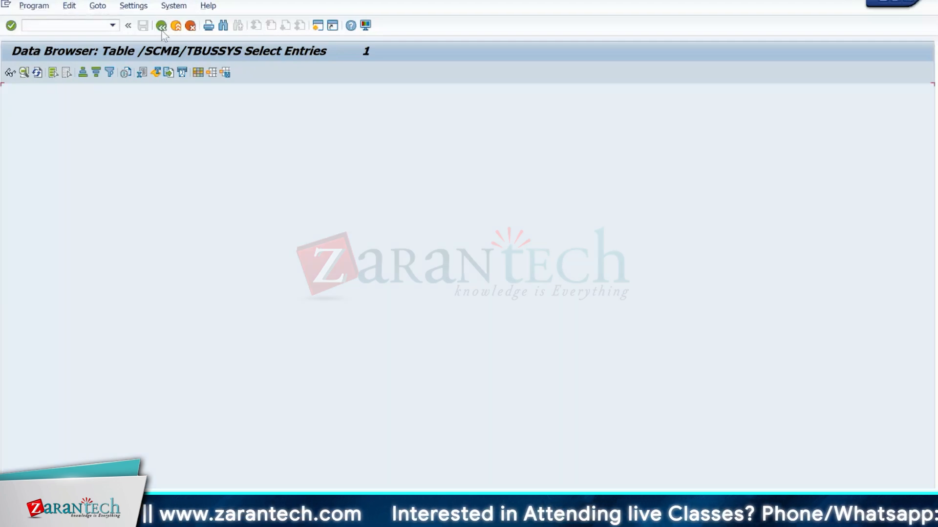
left_click(161, 27)
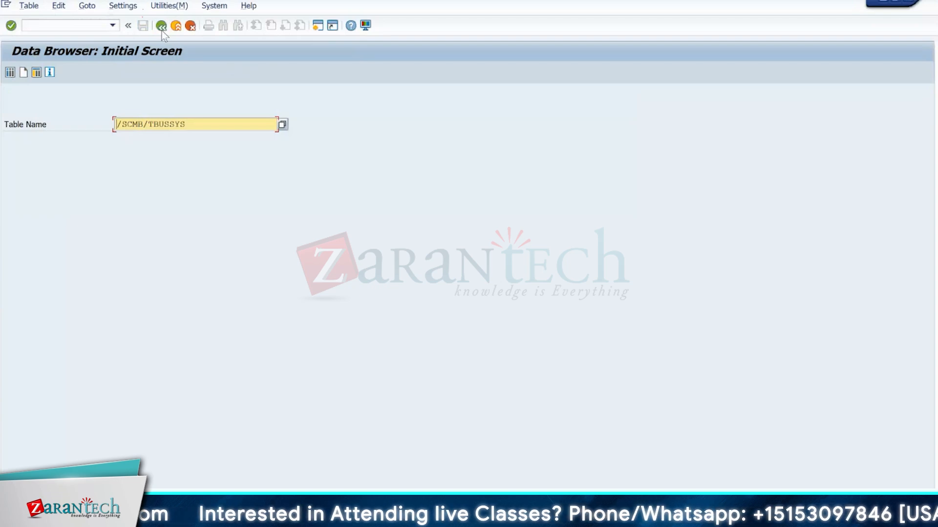
Step: Start transaction /nspro in the Data Browser session and open the SAP Reference IMG
left_click(54, 26)
type("/n")
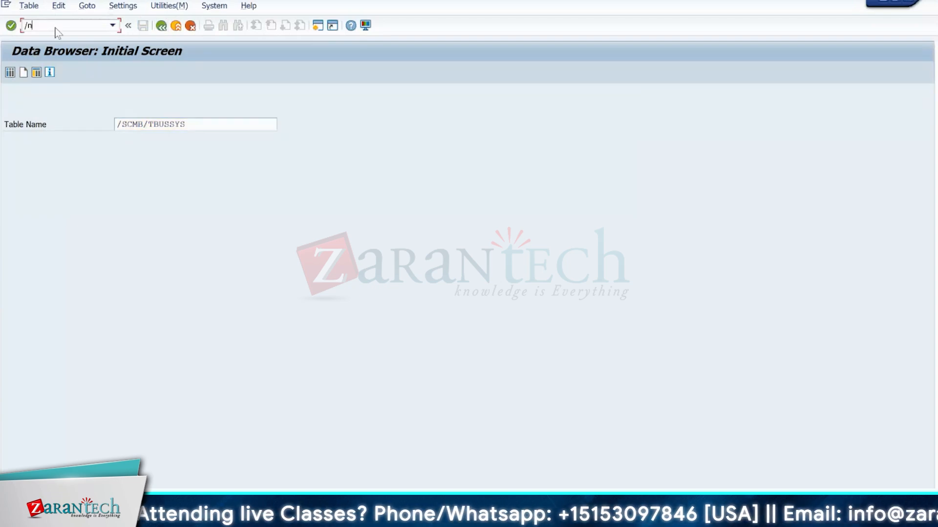
type("spro")
key("Return")
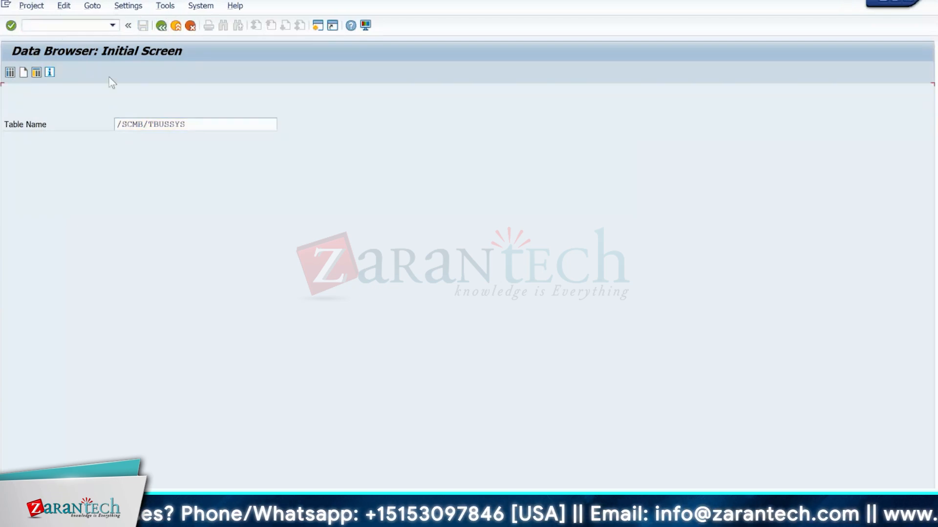
left_click(44, 73)
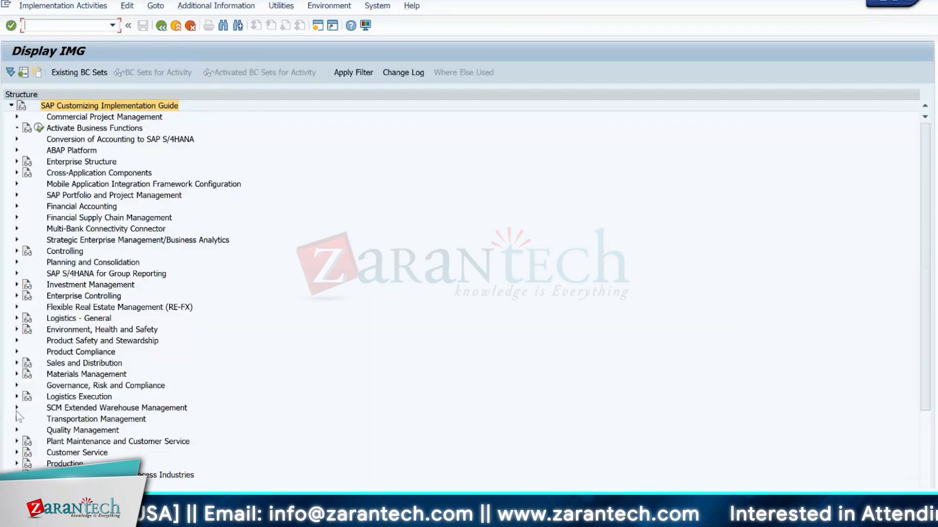
Step: Expand SCM Extended Warehouse Management in the IMG tree and open its SCM Basis node
left_click(17, 408)
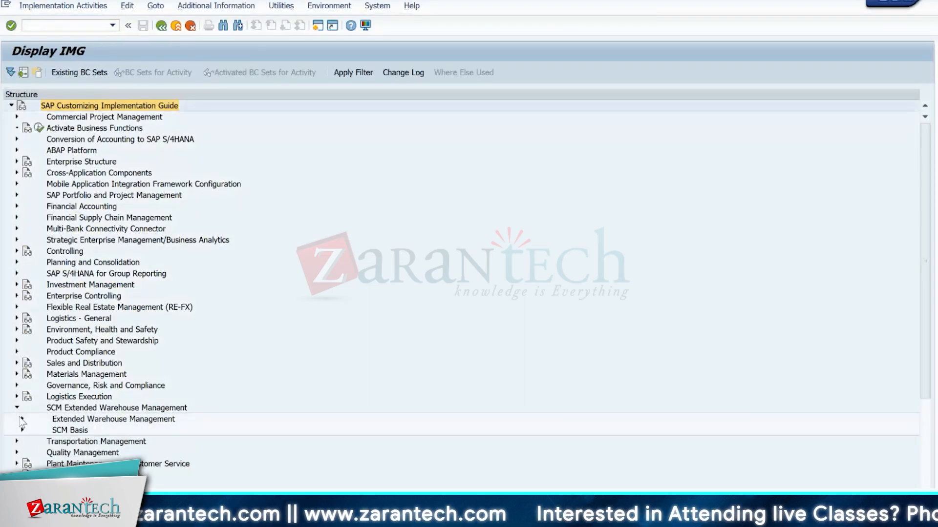
left_click(21, 419)
left_click(22, 363)
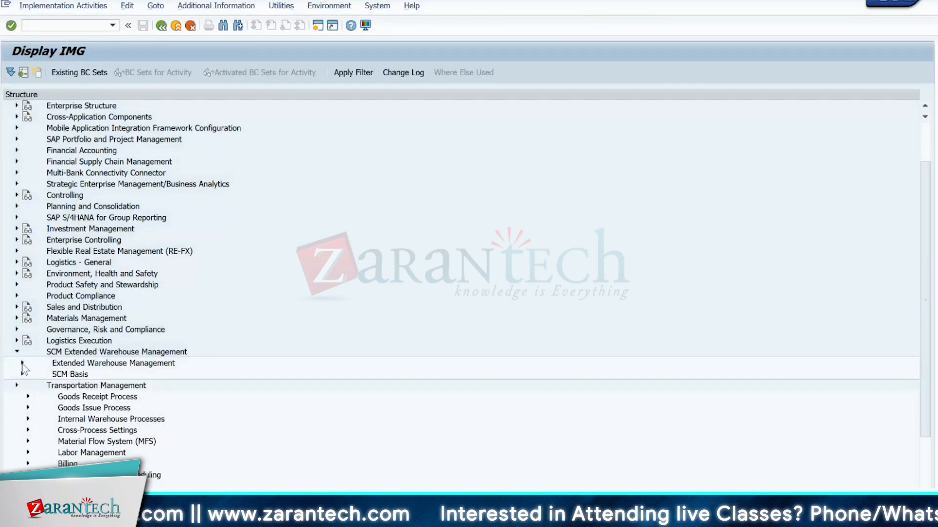
left_click(56, 376)
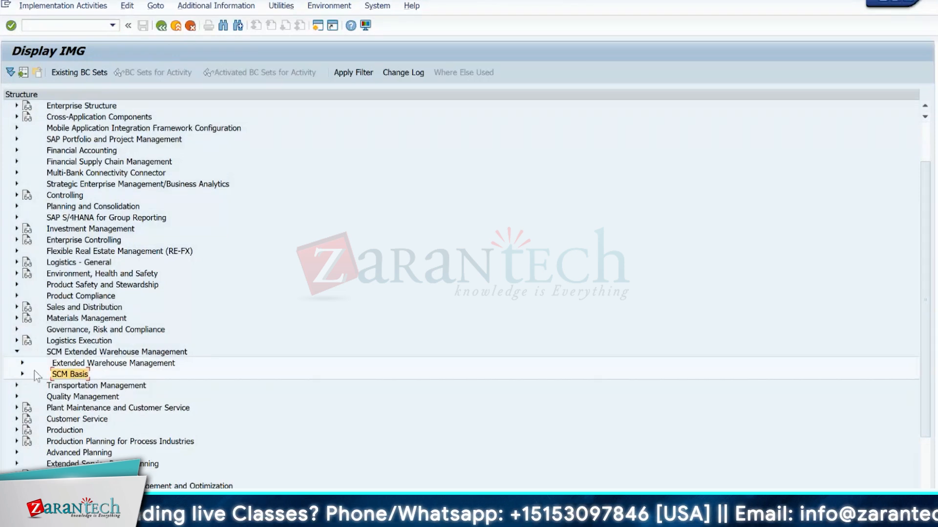
left_click(22, 374)
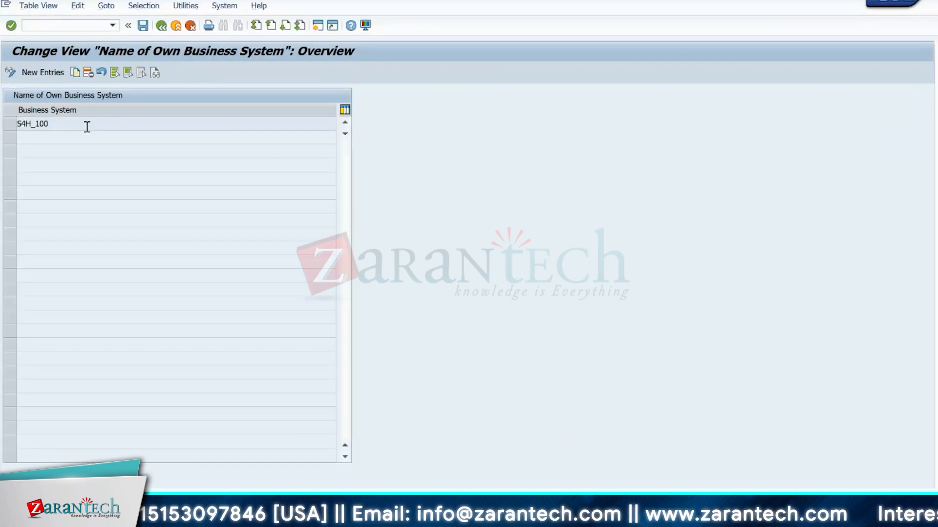
Step: Leave the own business system view and switch to the session showing the SLD buffer details of business system S4H100
left_click(162, 26)
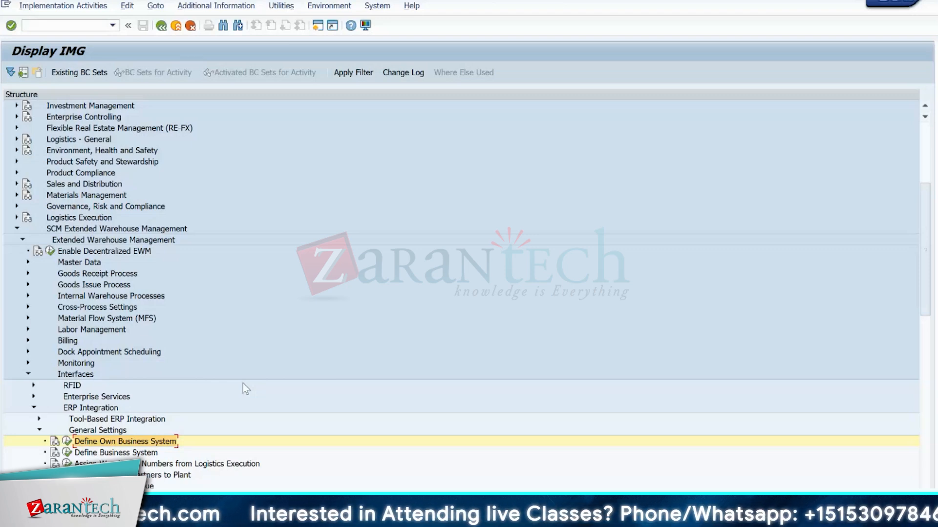
key("alt+Tab")
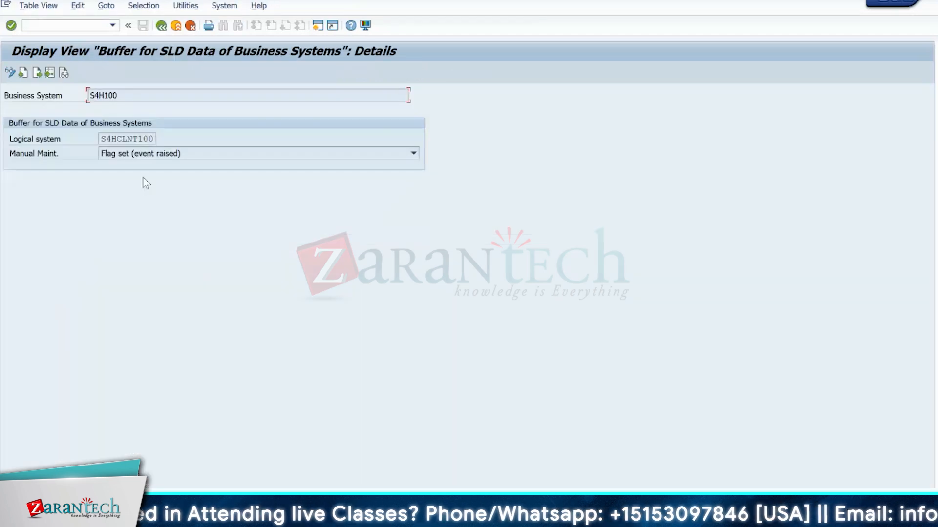